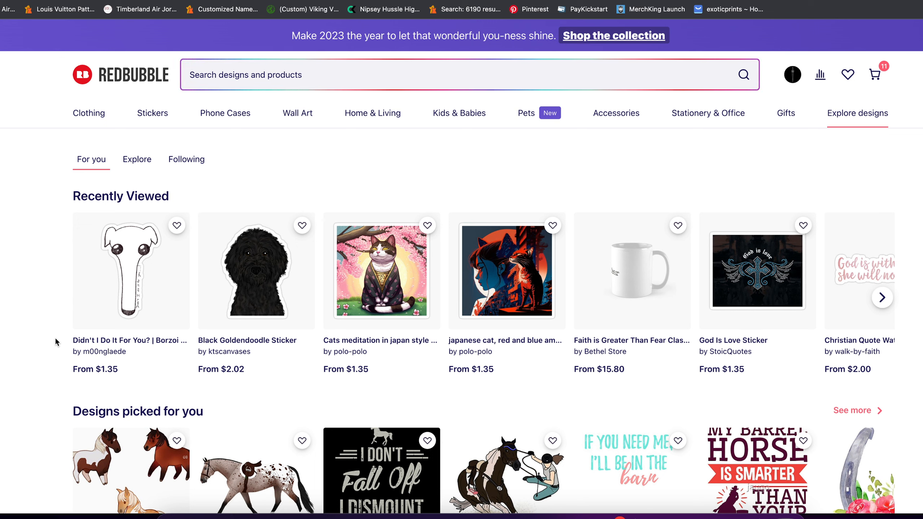
Look over the "Designs picked for you" section on the Redbubble explore page.
{"action": "scroll", "coordinate": [335, 506], "scroll_direction": "down", "scroll_amount": 8}
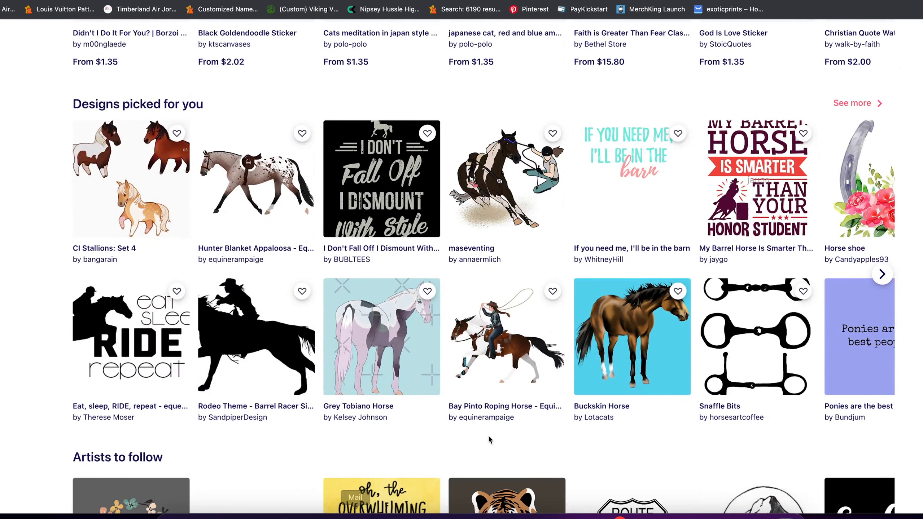
{"action": "mouse_move", "coordinate": [392, 395]}
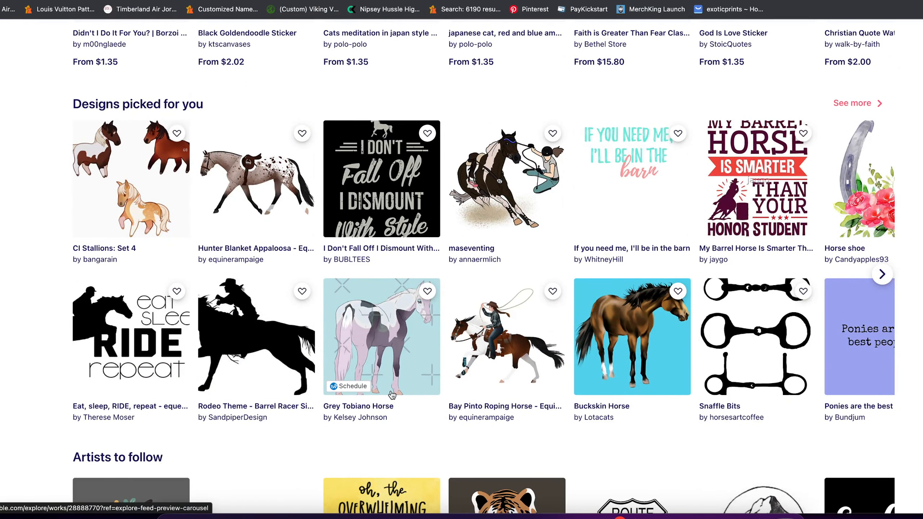
{"action": "scroll", "coordinate": [391, 395], "scroll_direction": "down", "scroll_amount": 2}
{"action": "scroll", "coordinate": [881, 245], "scroll_direction": "up", "scroll_amount": 1}
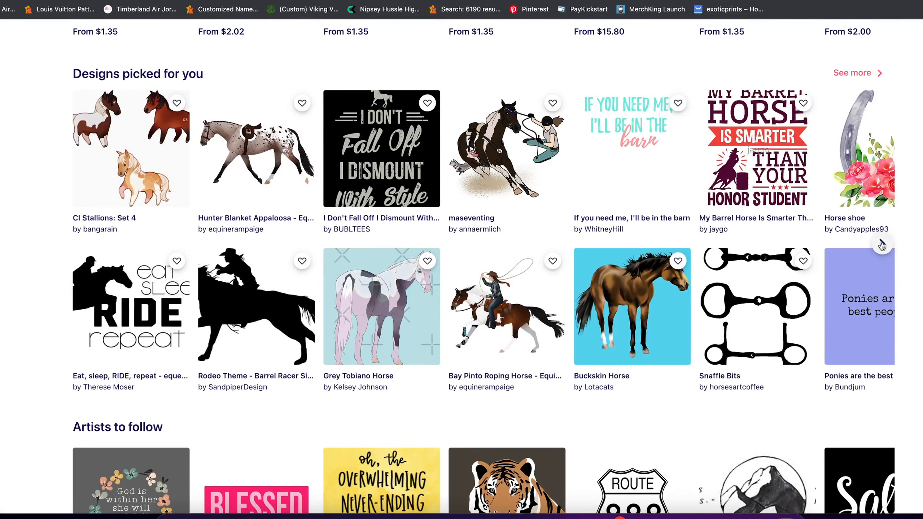
{"action": "scroll", "coordinate": [881, 245], "scroll_direction": "up", "scroll_amount": 1}
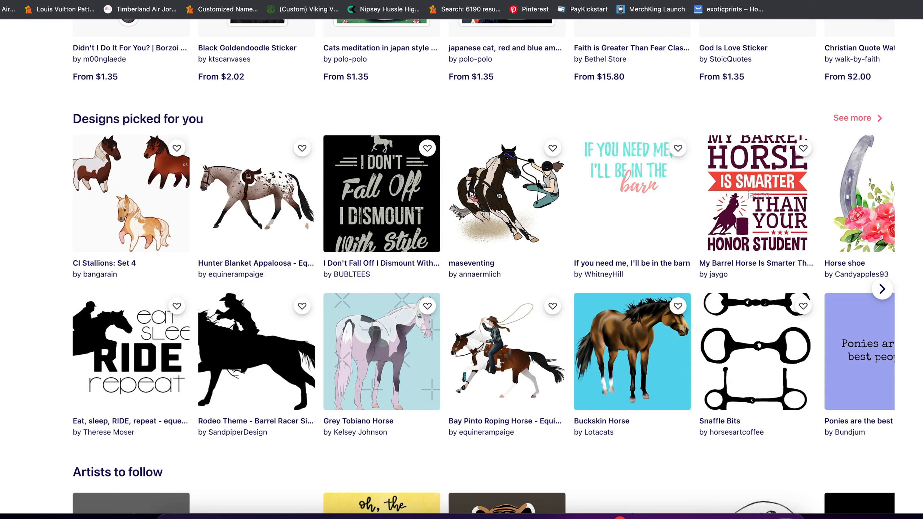
Open the REDBUBBLE ANALYTICS PRO product page in the Bots N Apps store and review its feature description.
{"action": "left_click", "coordinate": [912, 1]}
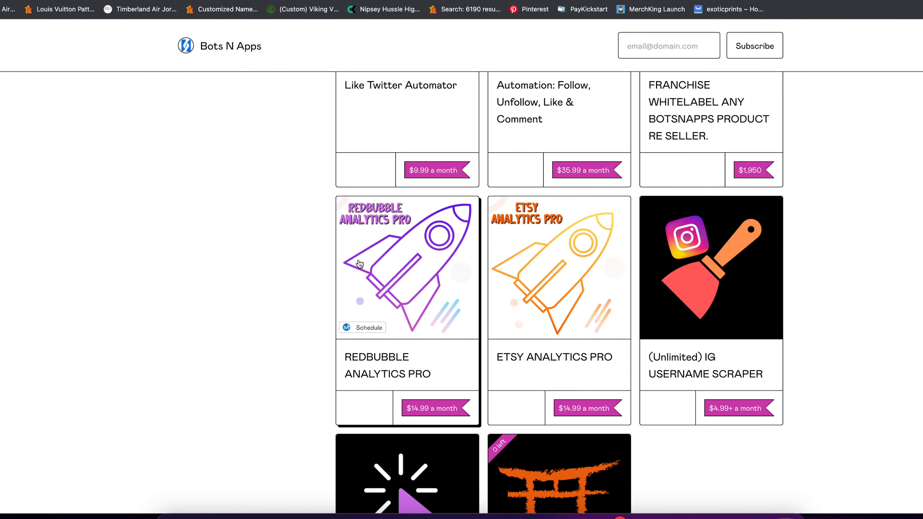
{"action": "left_click", "coordinate": [400, 251]}
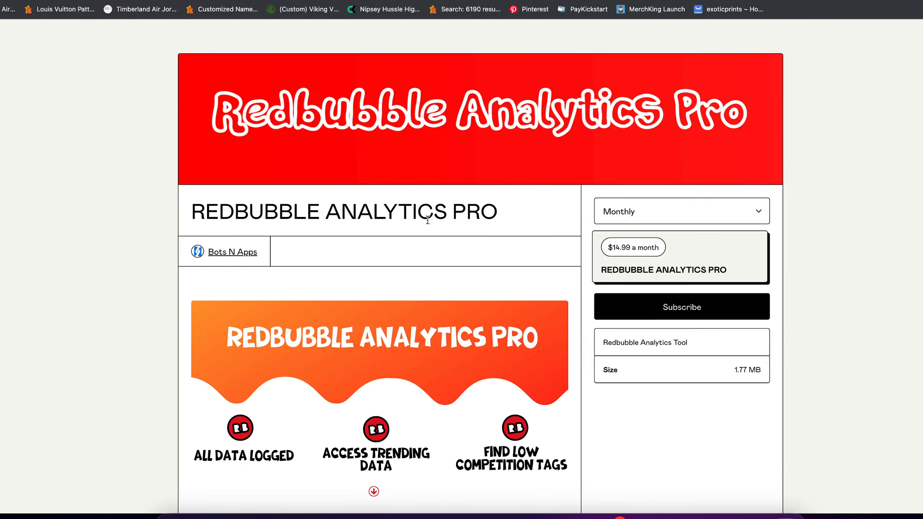
{"action": "scroll", "coordinate": [427, 219], "scroll_direction": "down", "scroll_amount": 15}
{"action": "scroll", "coordinate": [427, 219], "scroll_direction": "up", "scroll_amount": 15}
{"action": "scroll", "coordinate": [427, 220], "scroll_direction": "down", "scroll_amount": 15}
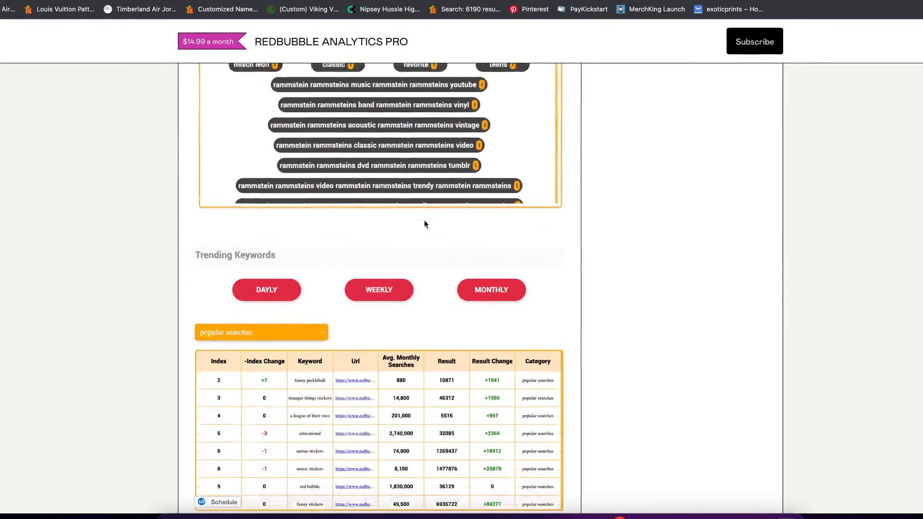
{"action": "scroll", "coordinate": [426, 223], "scroll_direction": "down", "scroll_amount": 2}
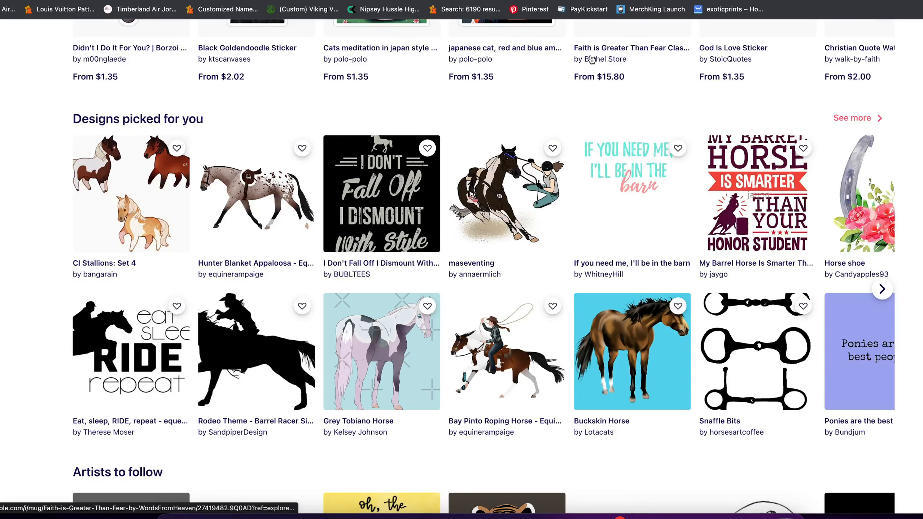
Open the RB Analytics Pro extension over the Redbubble page and switch to its Redbubble Tag Generator.
{"action": "left_click", "coordinate": [898, 9]}
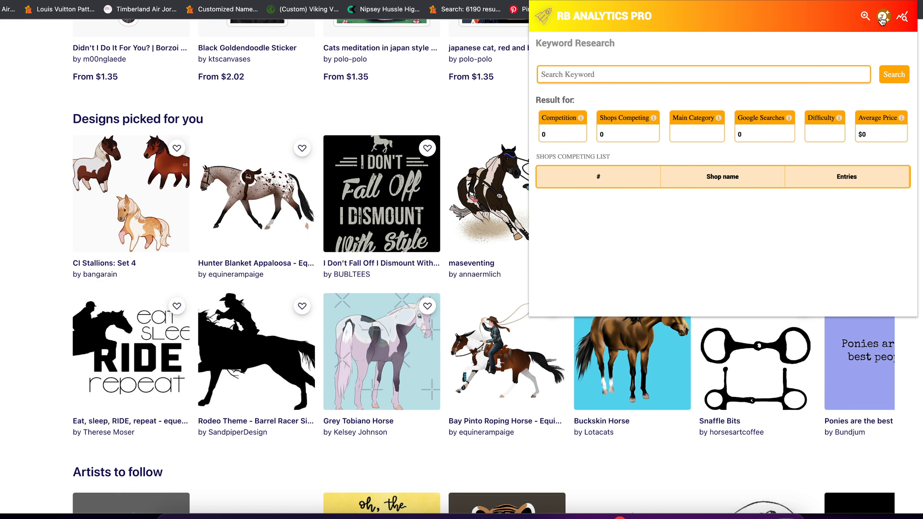
{"action": "left_click", "coordinate": [903, 18]}
{"action": "left_click", "coordinate": [883, 16]}
{"action": "left_click", "coordinate": [865, 16]}
{"action": "left_click", "coordinate": [884, 19]}
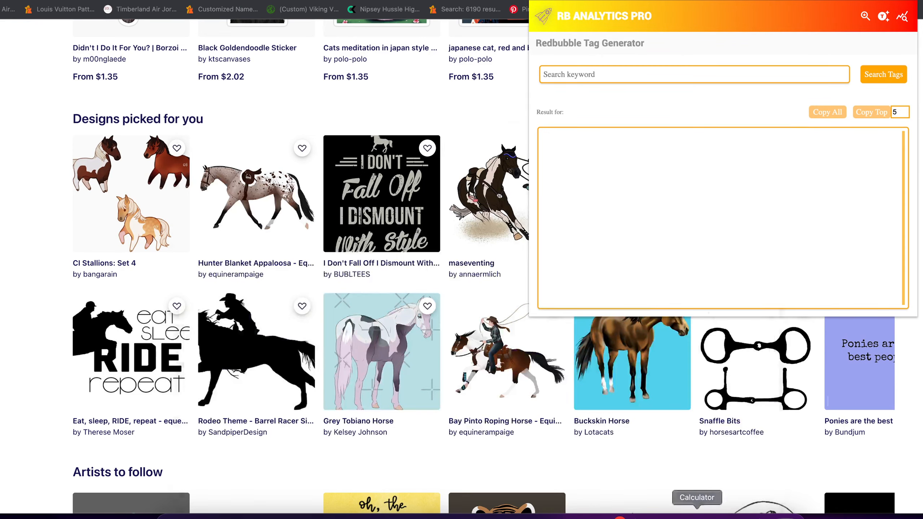
{"action": "left_click", "coordinate": [660, 518]}
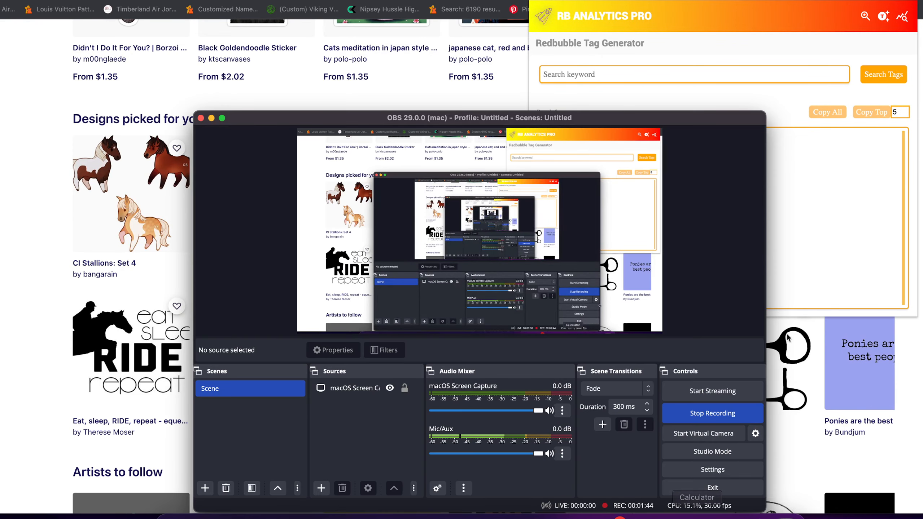
{"action": "left_click", "coordinate": [883, 16]}
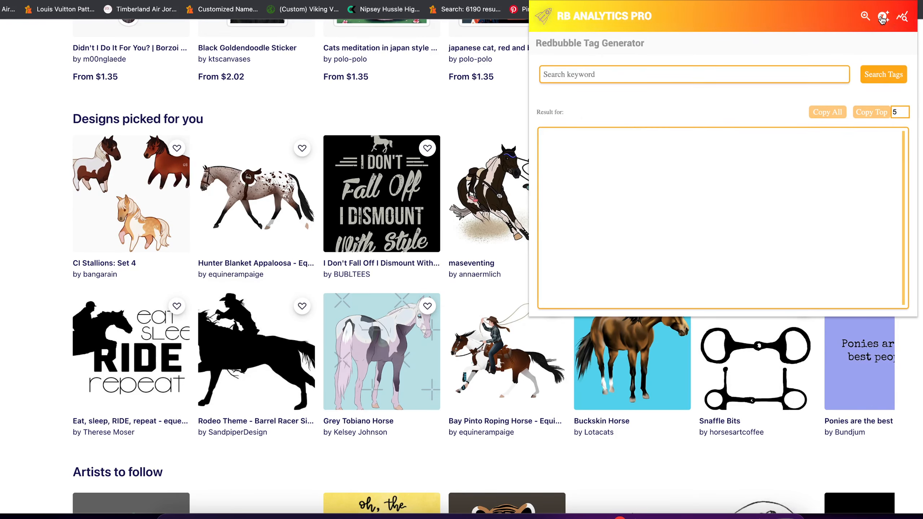
Generate Redbubble tags for the keyword "horse" and look through the resulting tag list.
{"action": "left_click", "coordinate": [691, 79]}
{"action": "type", "text": "horse"}
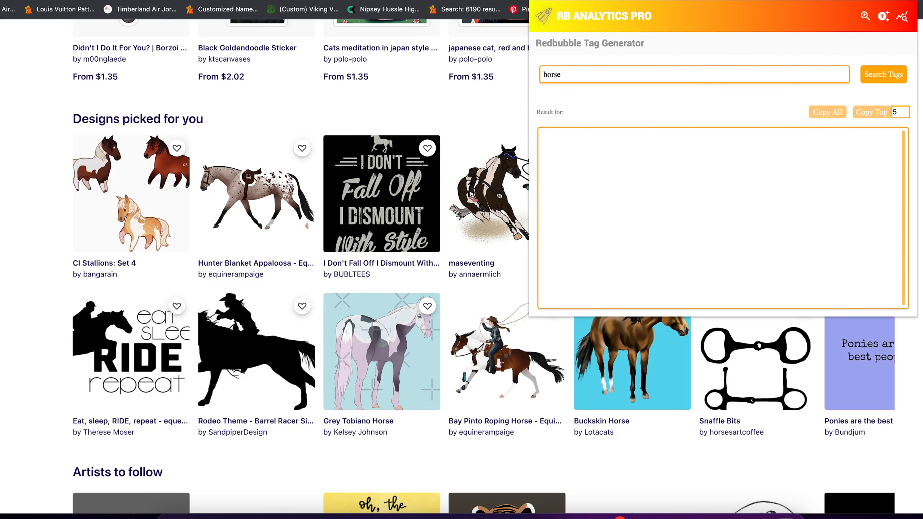
{"action": "left_click", "coordinate": [880, 80]}
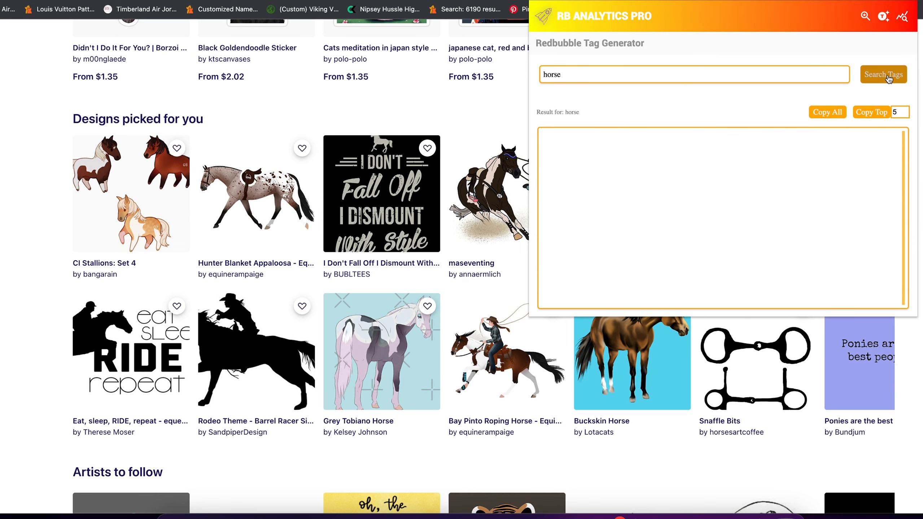
{"action": "scroll", "coordinate": [717, 177], "scroll_direction": "down", "scroll_amount": 4}
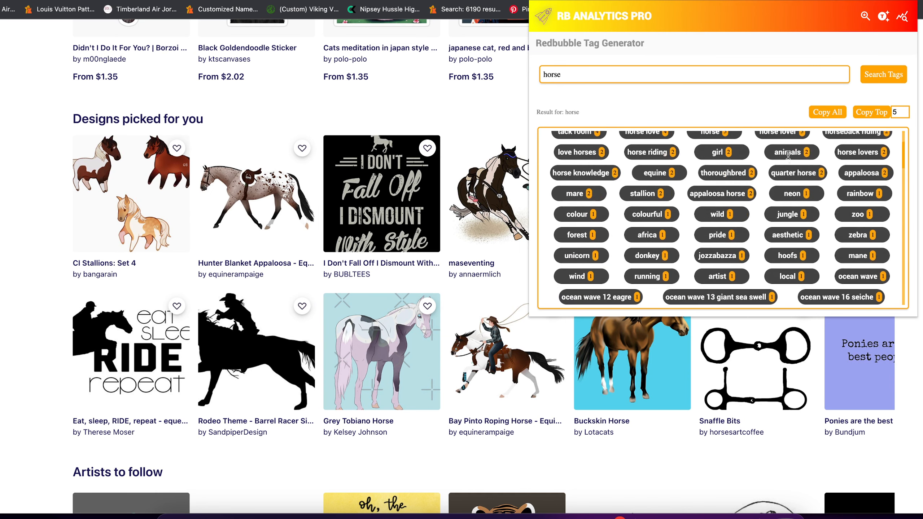
{"action": "scroll", "coordinate": [716, 177], "scroll_direction": "down", "scroll_amount": 5}
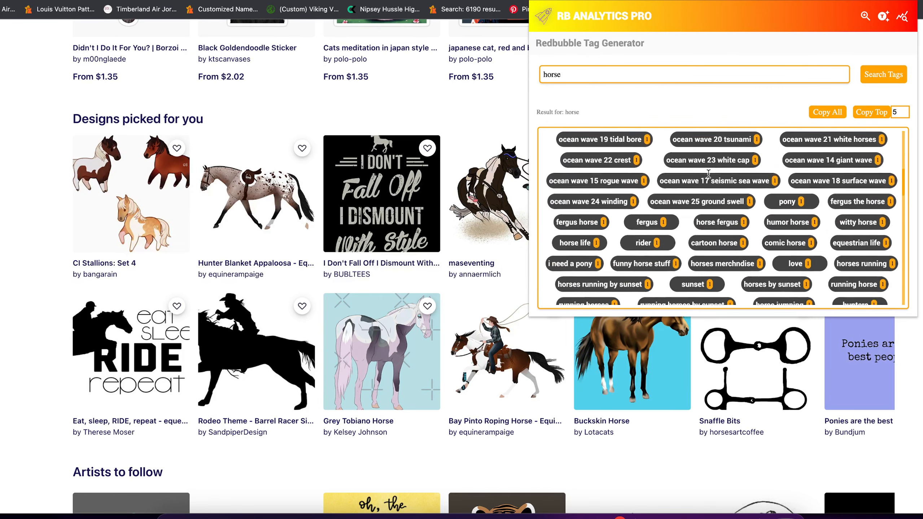
{"action": "scroll", "coordinate": [704, 177], "scroll_direction": "down", "scroll_amount": 4}
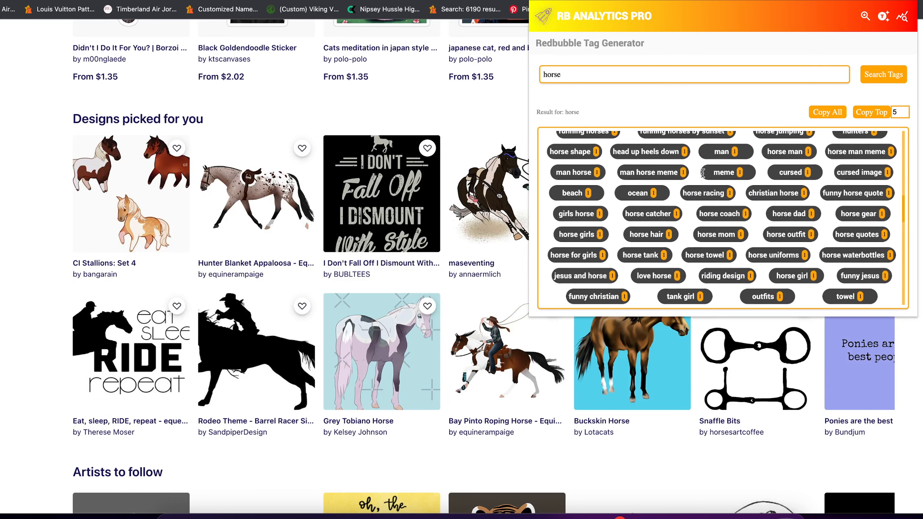
{"action": "scroll", "coordinate": [702, 174], "scroll_direction": "up", "scroll_amount": 6}
{"action": "scroll", "coordinate": [698, 174], "scroll_direction": "up", "scroll_amount": 8}
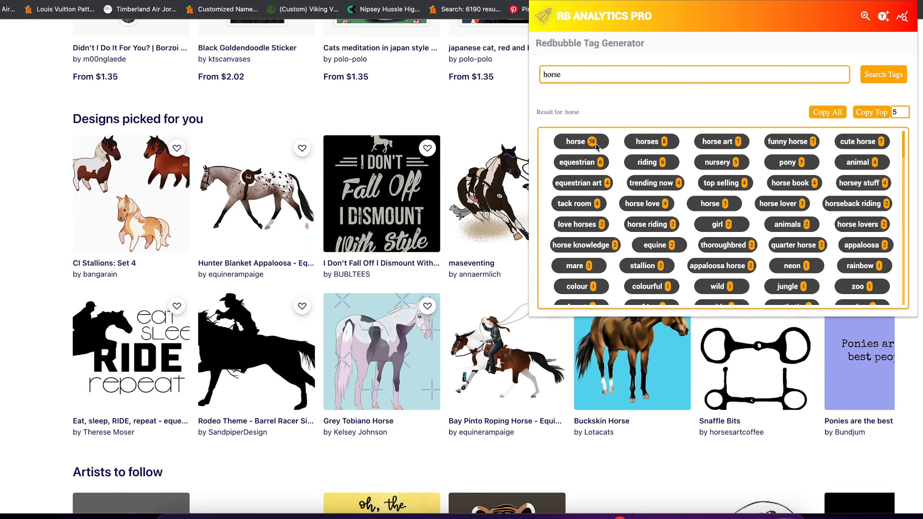
Copy the tag "appaloosa horse" from the generated tags and paste it into the empty note in Notes.
{"action": "scroll", "coordinate": [594, 145], "scroll_direction": "down", "scroll_amount": 2}
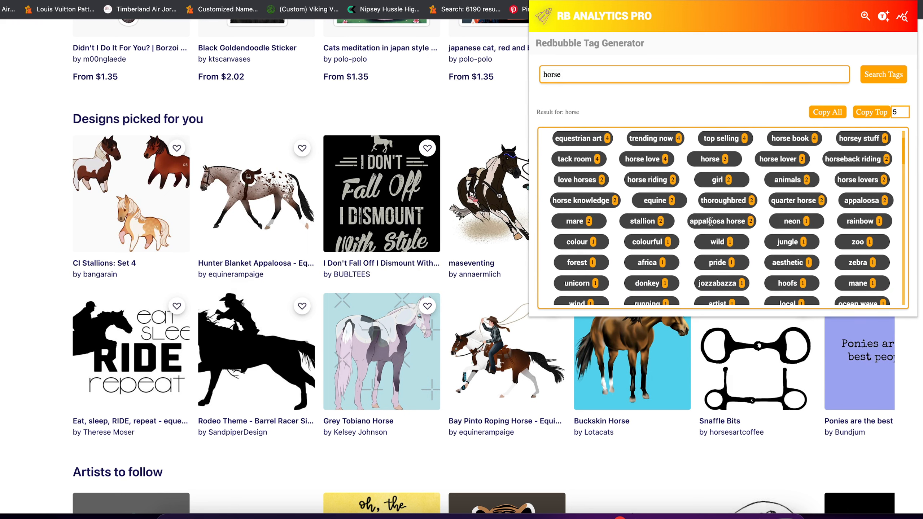
{"action": "mouse_move", "coordinate": [737, 221]}
{"action": "left_mouse_down"}
{"action": "mouse_move", "coordinate": [689, 222]}
{"action": "mouse_move", "coordinate": [744, 220]}
{"action": "left_mouse_up"}
{"action": "double_click", "coordinate": [689, 222]}
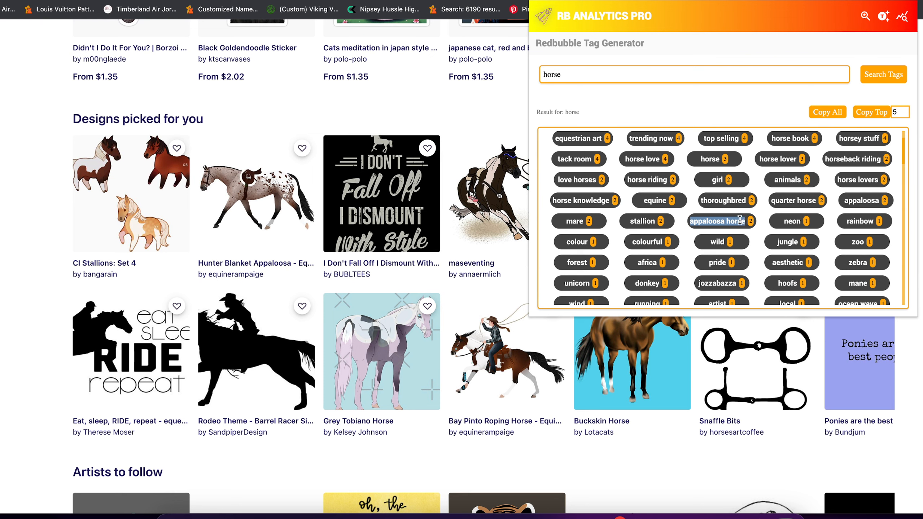
{"action": "left_click", "coordinate": [740, 221]}
{"action": "left_click_drag", "start_coordinate": [689, 221], "coordinate": [746, 226]}
{"action": "key", "text": "super+c"}
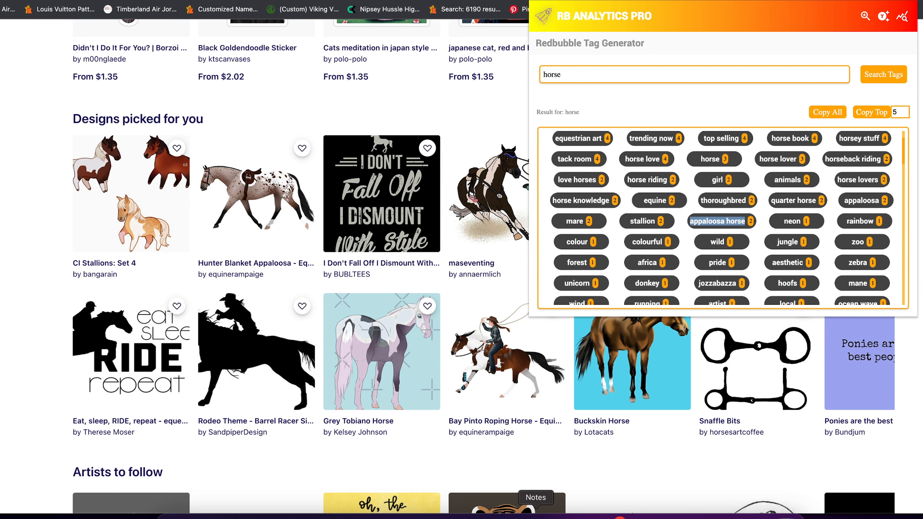
{"action": "left_click", "coordinate": [536, 516]}
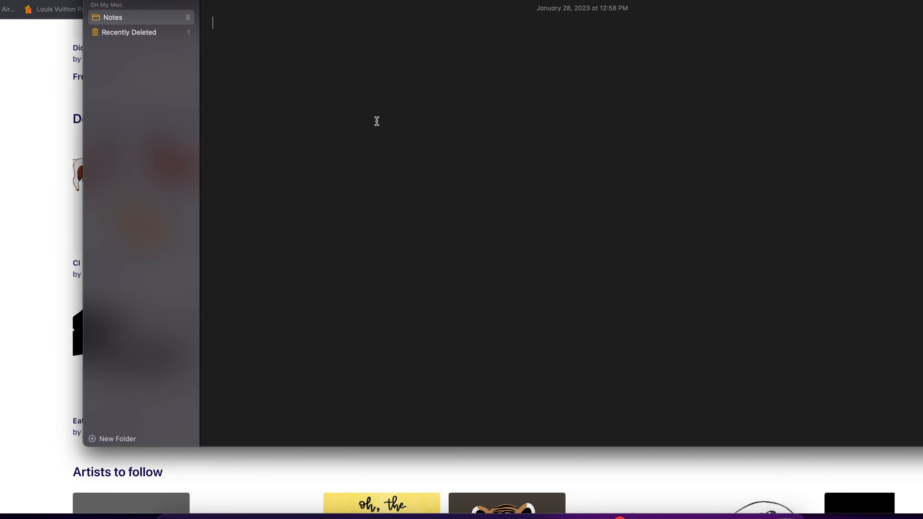
{"action": "key", "text": "super+v"}
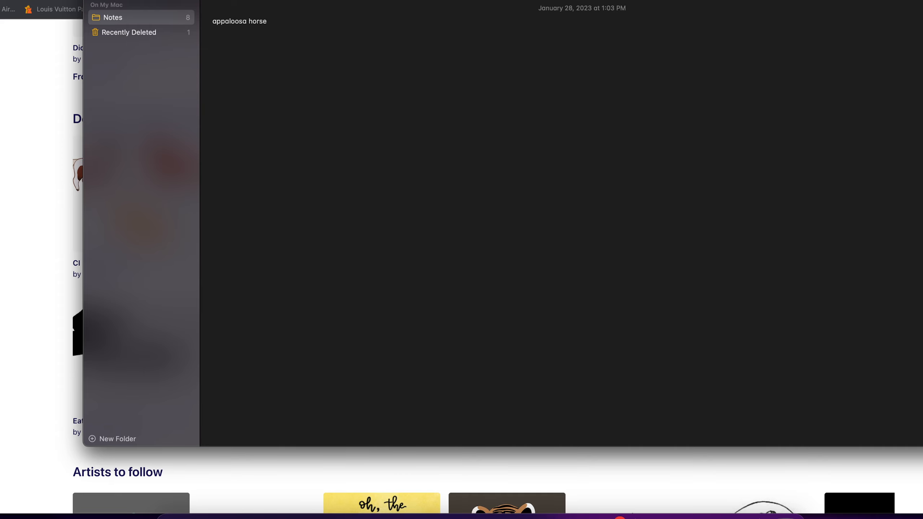
{"action": "key", "text": "super+m"}
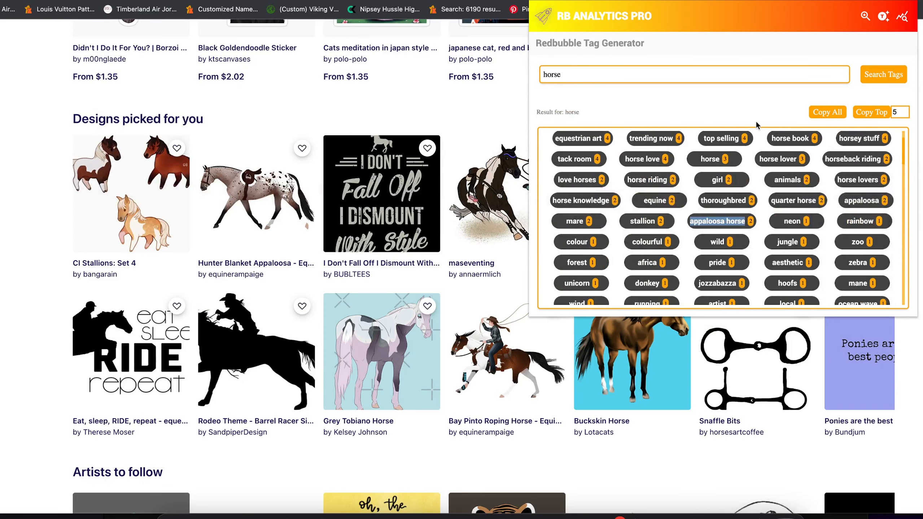
Copy all the generated horse tags and paste them into the note in Notes below "appaloosa horse".
{"action": "left_click", "coordinate": [829, 113]}
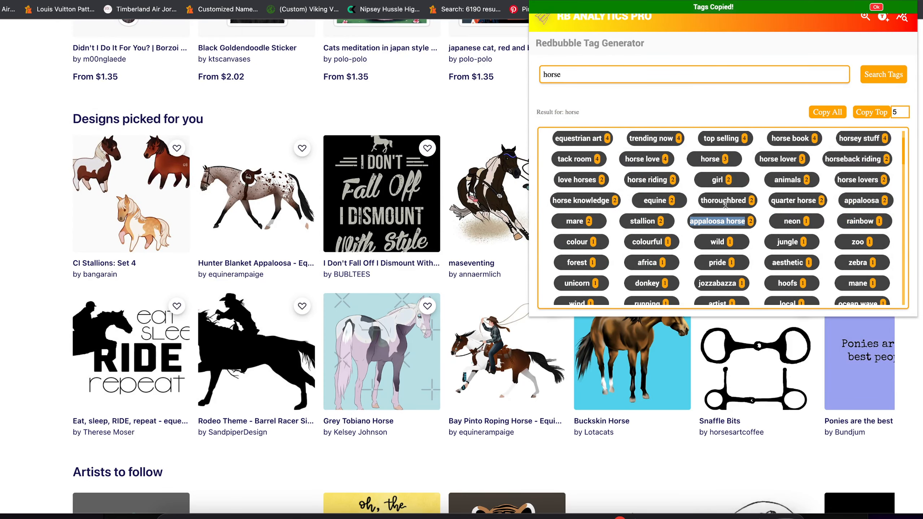
{"action": "scroll", "coordinate": [724, 204], "scroll_direction": "down", "scroll_amount": 15}
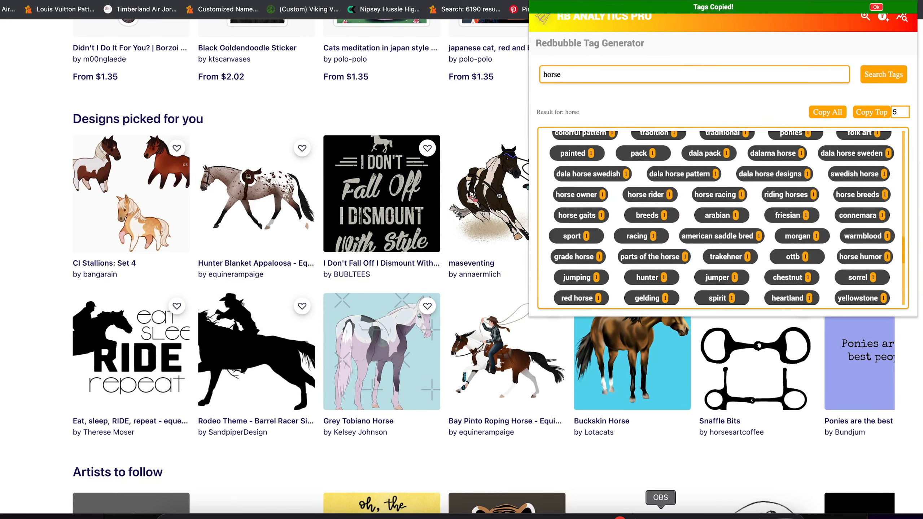
{"action": "left_click", "coordinate": [533, 515]}
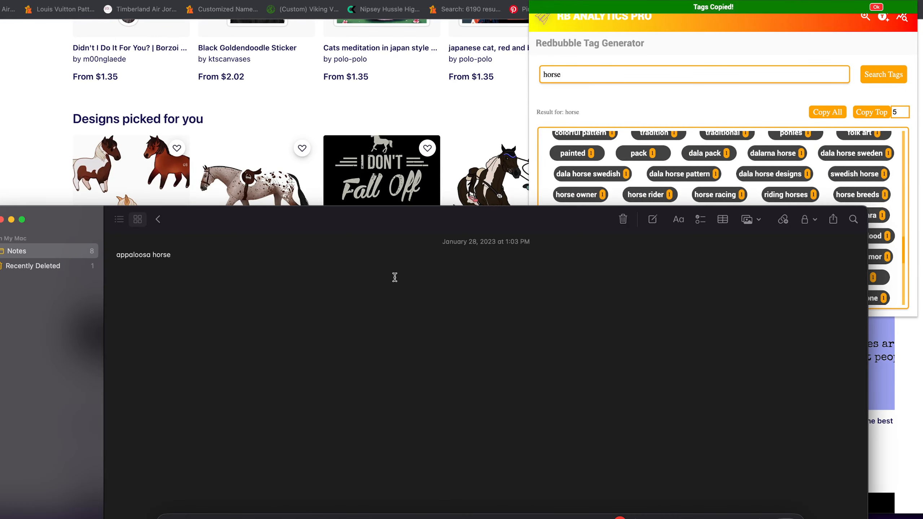
{"action": "key", "text": "super+v"}
{"action": "left_click_drag", "start_coordinate": [545, 224], "coordinate": [537, 178]}
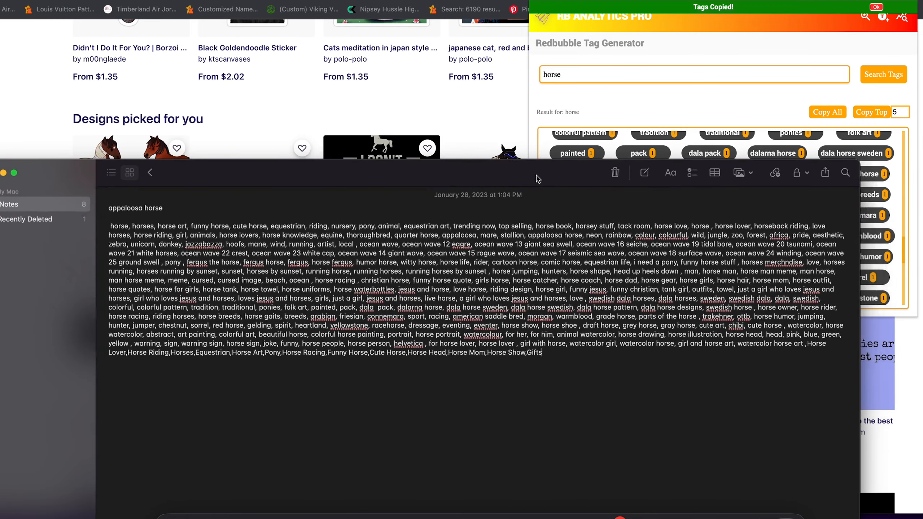
Return to the RB Analytics Pro extension and open its Keyword Research tool.
{"action": "left_click", "coordinate": [666, 72]}
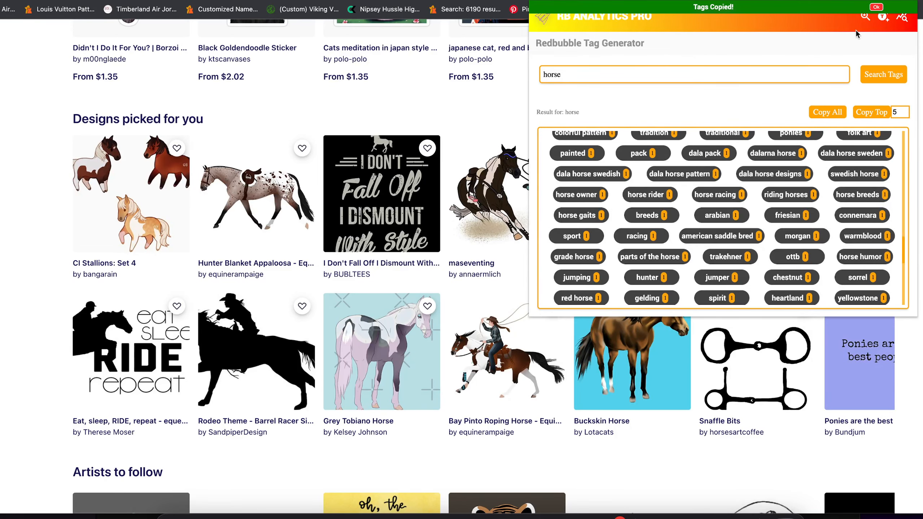
{"action": "left_click", "coordinate": [866, 17]}
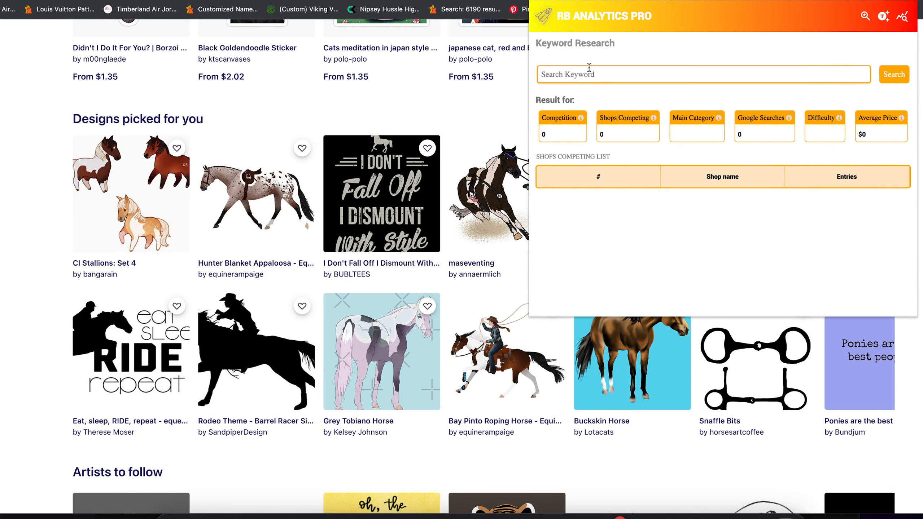
{"action": "key", "text": "super+v"}
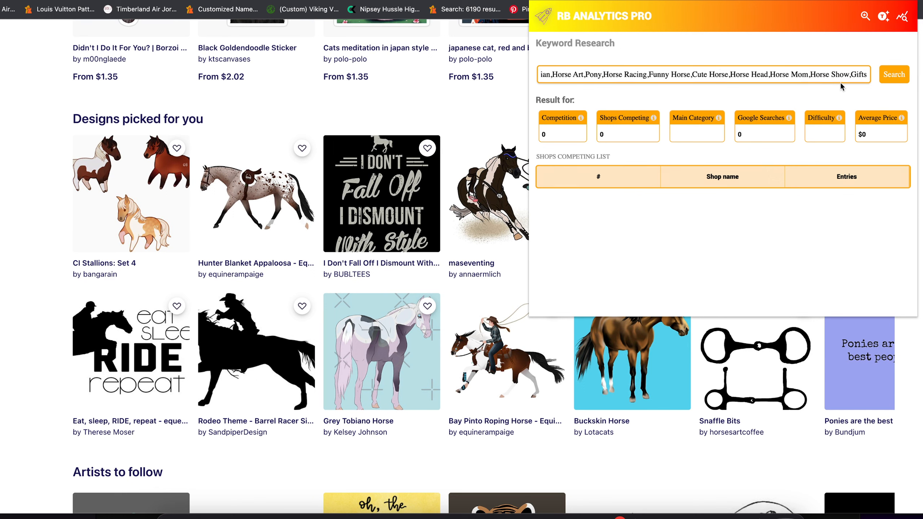
{"action": "left_click_drag", "start_coordinate": [578, 72], "coordinate": [331, 62]}
{"action": "left_click", "coordinate": [613, 68]}
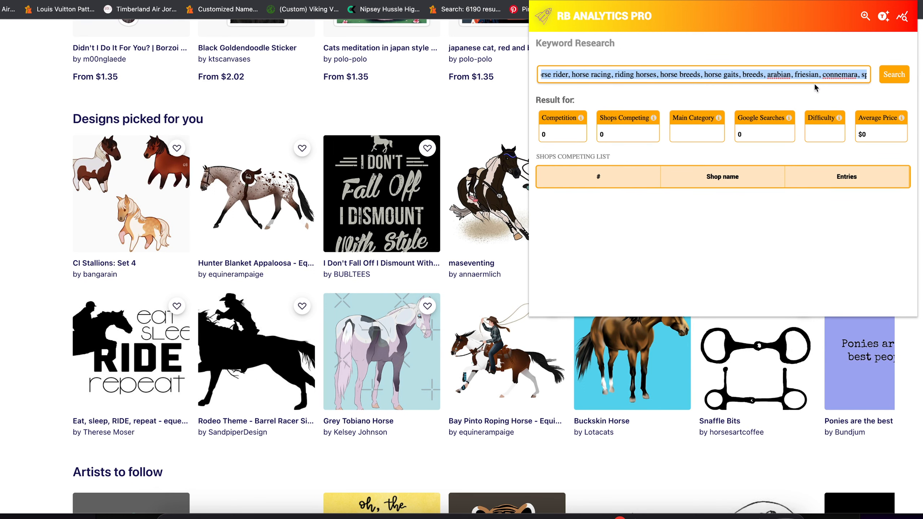
{"action": "key", "text": "super+a"}
{"action": "type", "text": "Pony,Horse Racing,Funny Horse,Cute Horse,Horse Head,Horse Mom,Horse Show,Gifts"}
{"action": "key", "text": "super+a"}
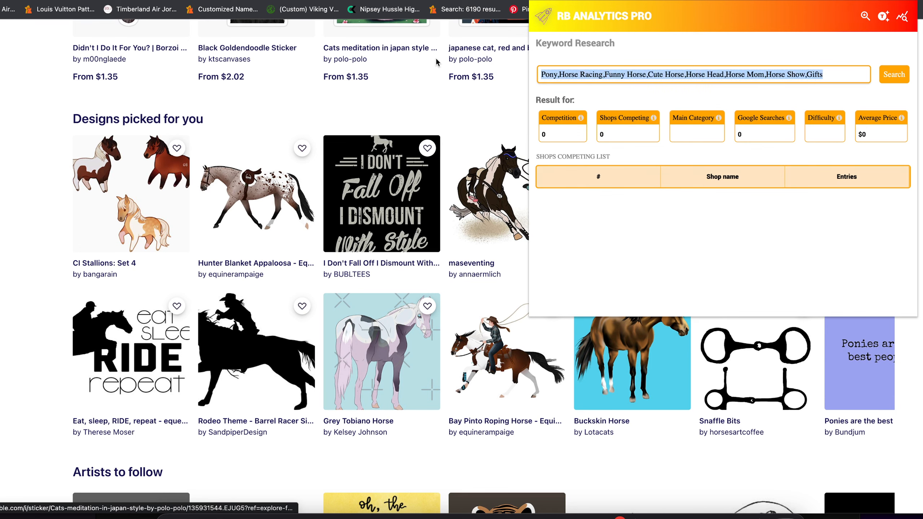
{"action": "key", "text": "BackSpace"}
Move the text "appaloosa horse" out of the note in Notes and enter it as the keyword in RB Analytics Pro's Keyword Research.
{"action": "left_click", "coordinate": [536, 513]}
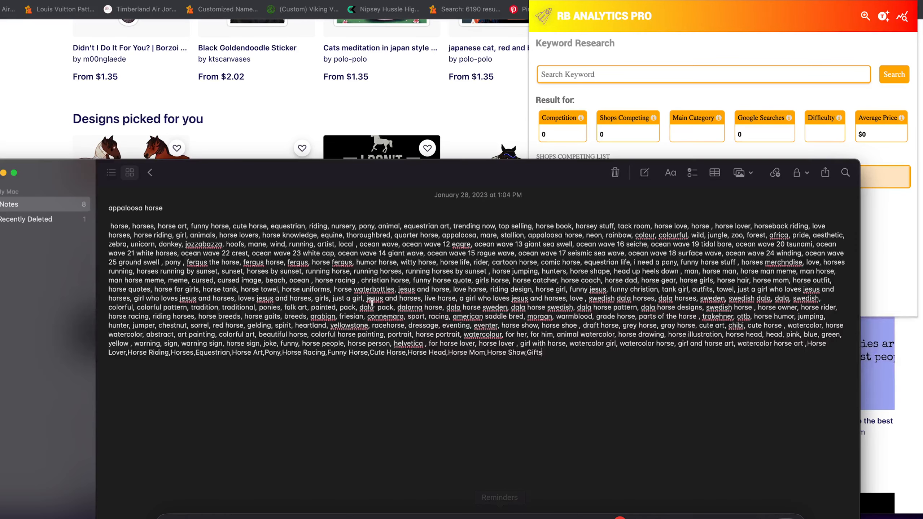
{"action": "left_click_drag", "start_coordinate": [167, 206], "coordinate": [85, 205]}
{"action": "key", "text": "super+c"}
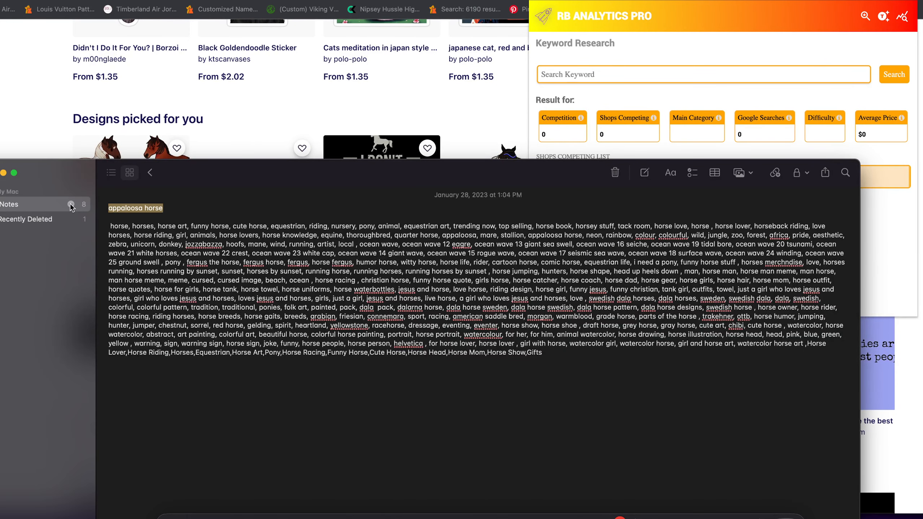
{"action": "key", "text": "BackSpace"}
{"action": "left_click", "coordinate": [592, 76]}
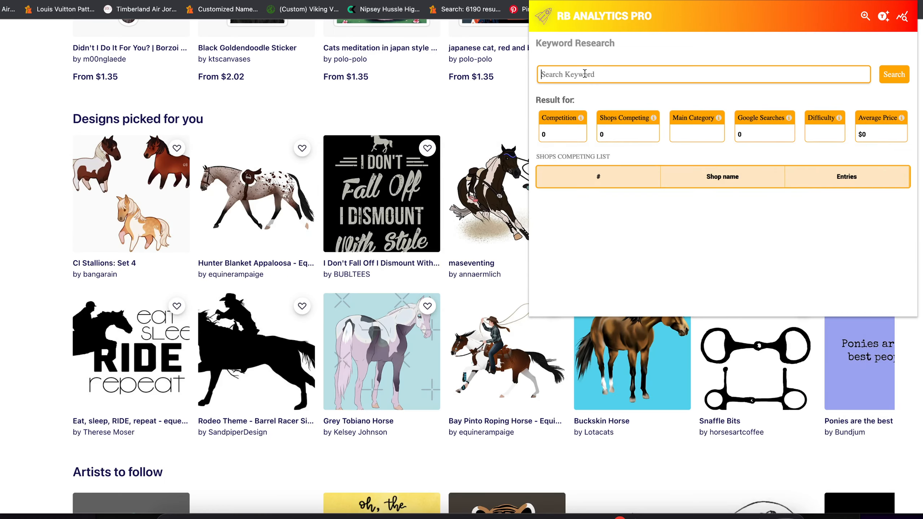
{"action": "key", "text": "super+v"}
{"action": "left_click", "coordinate": [618, 515]}
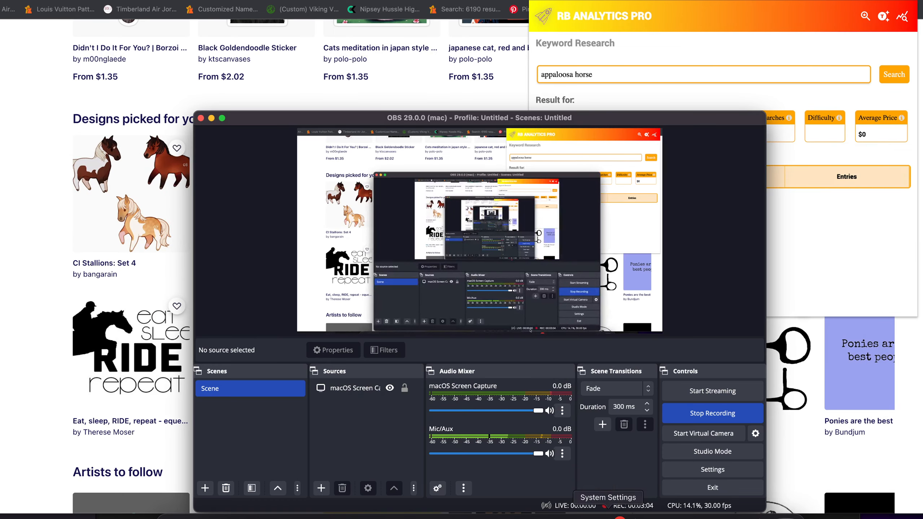
{"action": "left_click", "coordinate": [836, 498]}
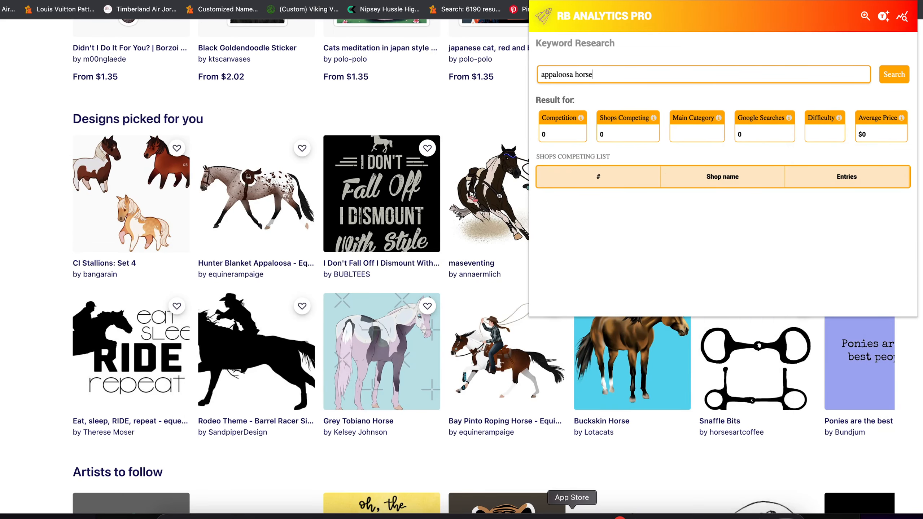
{"action": "left_click", "coordinate": [536, 513]}
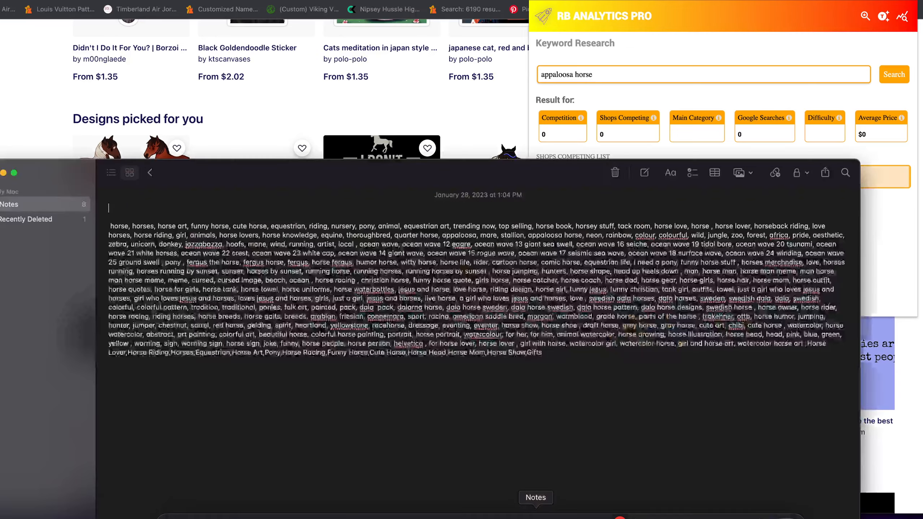
Run the keyword research for "appaloosa horse" and examine its metrics, interest-over-time graph, competing shops and related keywords.
{"action": "left_click", "coordinate": [885, 80]}
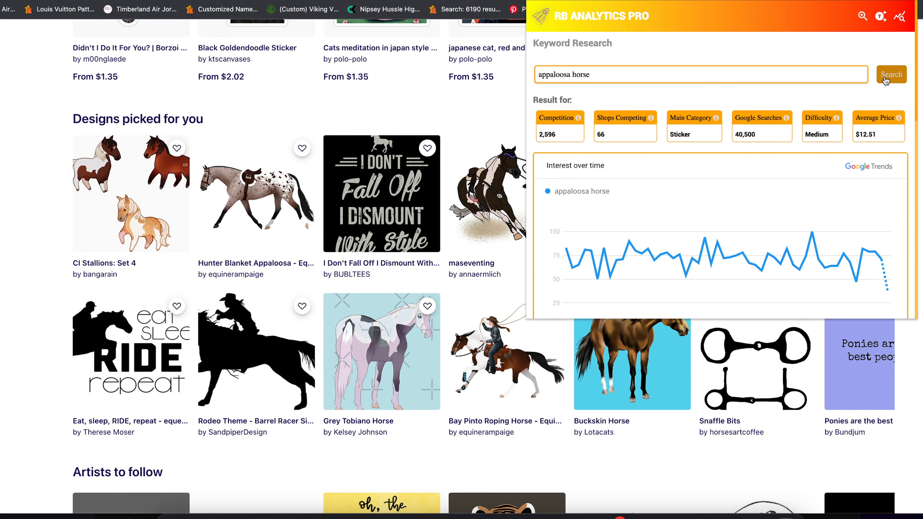
{"action": "scroll", "coordinate": [781, 188], "scroll_direction": "down", "scroll_amount": 15}
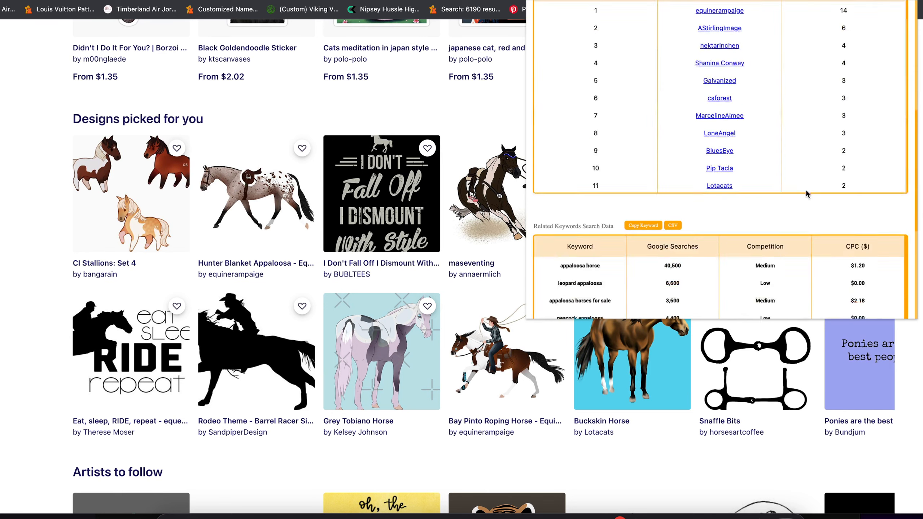
{"action": "scroll", "coordinate": [781, 188], "scroll_direction": "up", "scroll_amount": 15}
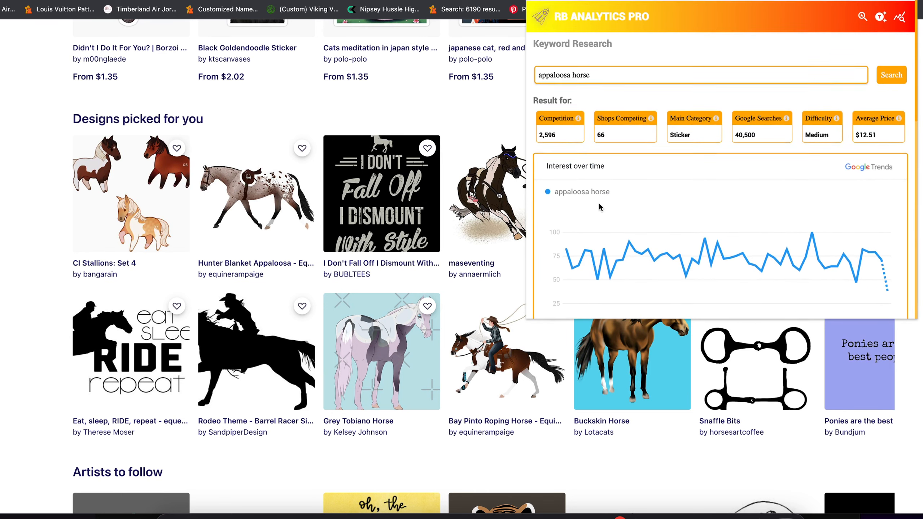
{"action": "scroll", "coordinate": [593, 207], "scroll_direction": "down", "scroll_amount": 2}
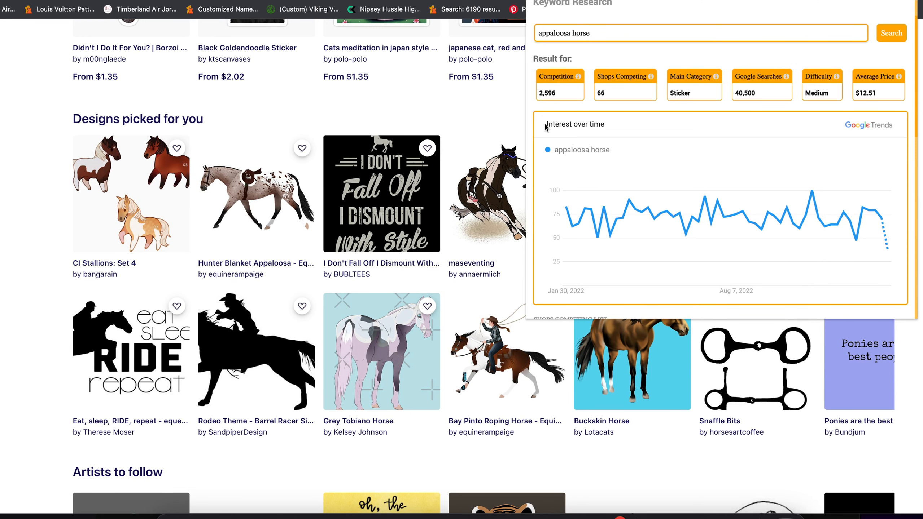
{"action": "left_click_drag", "start_coordinate": [545, 126], "coordinate": [600, 124]}
{"action": "scroll", "coordinate": [718, 215], "scroll_direction": "down", "scroll_amount": 1}
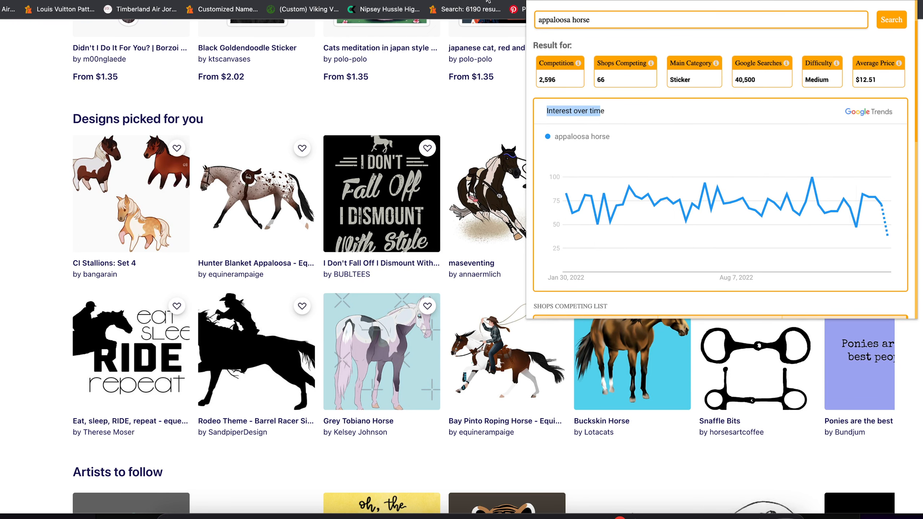
{"action": "scroll", "coordinate": [658, 70], "scroll_direction": "up", "scroll_amount": 3}
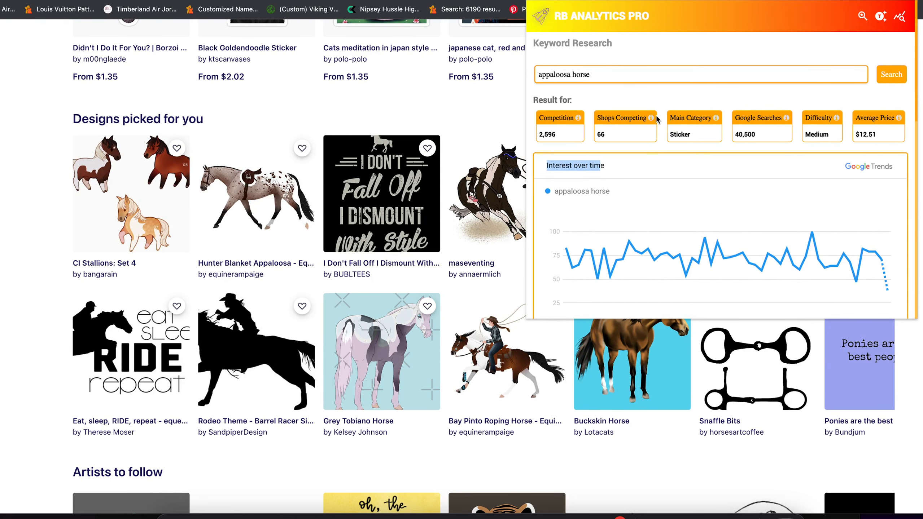
{"action": "scroll", "coordinate": [687, 134], "scroll_direction": "down", "scroll_amount": 3}
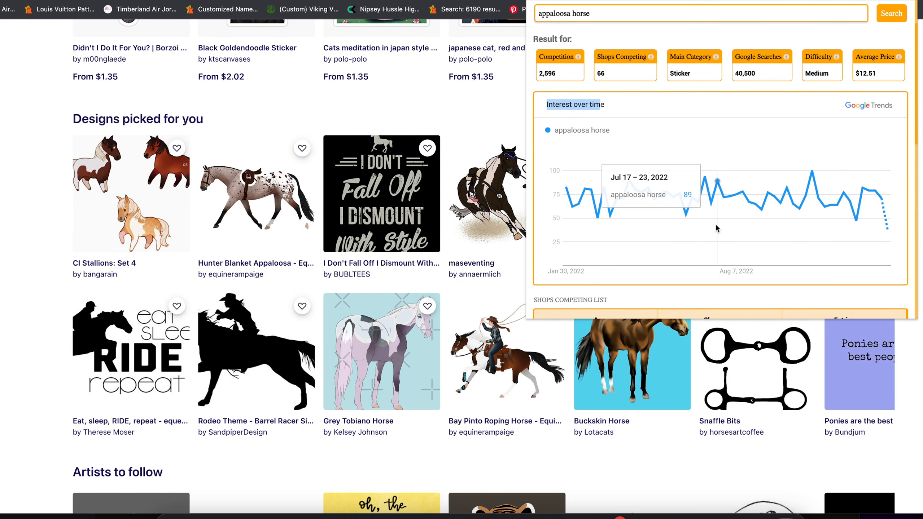
{"action": "scroll", "coordinate": [618, 98], "scroll_direction": "up", "scroll_amount": 2}
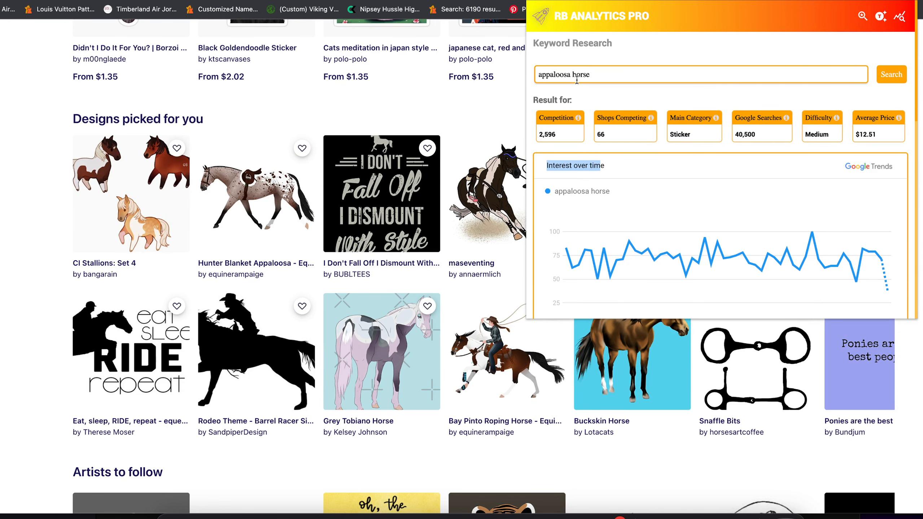
Search Google for "appaloosa horse" in a new browser tab and look over the results.
{"action": "key", "text": "ctrl+t"}
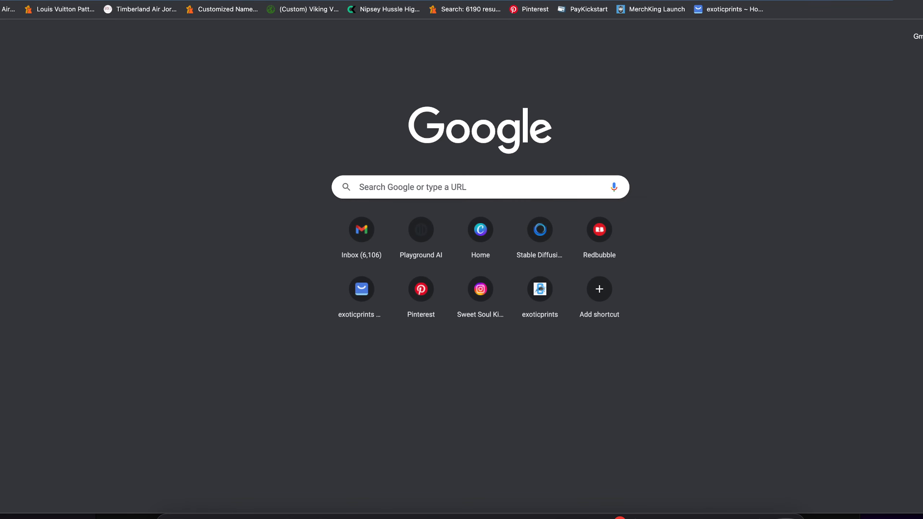
{"action": "type", "text": "appaloosa horse"}
{"action": "key", "text": "Return"}
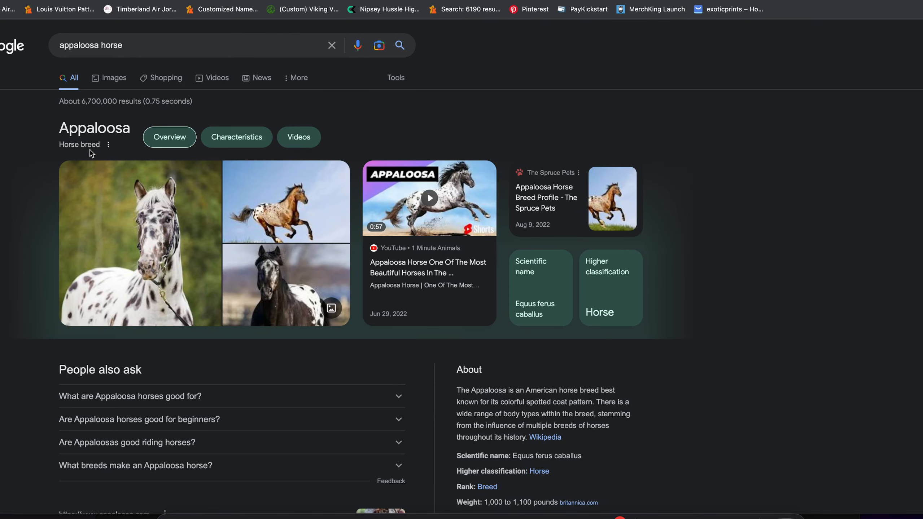
{"action": "scroll", "coordinate": [91, 153], "scroll_direction": "down", "scroll_amount": 5}
{"action": "scroll", "coordinate": [455, 152], "scroll_direction": "up", "scroll_amount": 5}
Run RB Analytics Pro keyword research for "appaloosa horse" from the Google results page and examine its competition figure.
{"action": "left_click", "coordinate": [914, 0]}
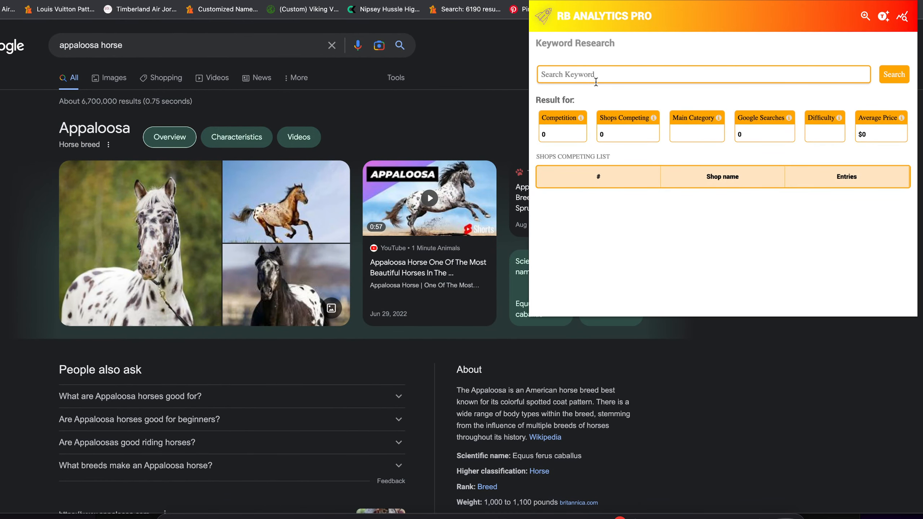
{"action": "left_click", "coordinate": [593, 75]}
{"action": "type", "text": "appaloosa horse"}
{"action": "left_click", "coordinate": [888, 82]}
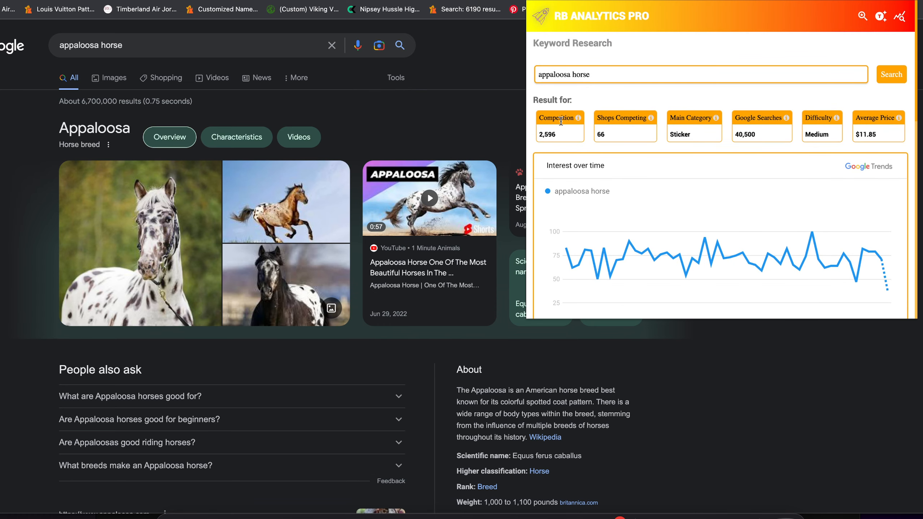
{"action": "triple_click", "coordinate": [561, 121]}
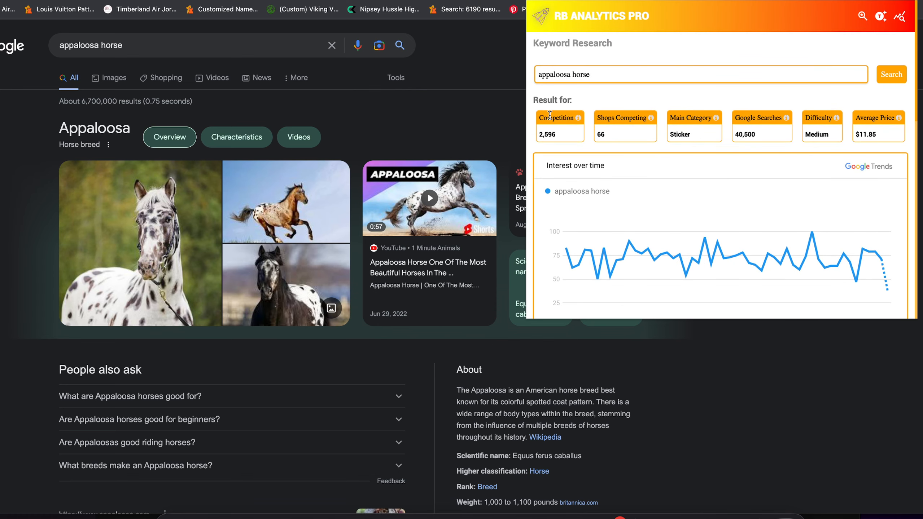
{"action": "left_click", "coordinate": [559, 132]}
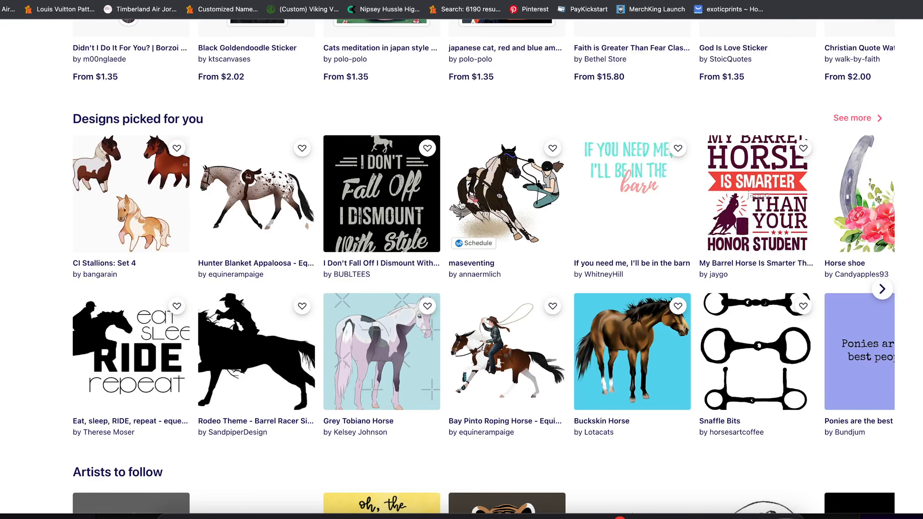
Return to the Redbubble page, search it for "red" and check the number of results.
{"action": "scroll", "coordinate": [460, 224], "scroll_direction": "up", "scroll_amount": 10}
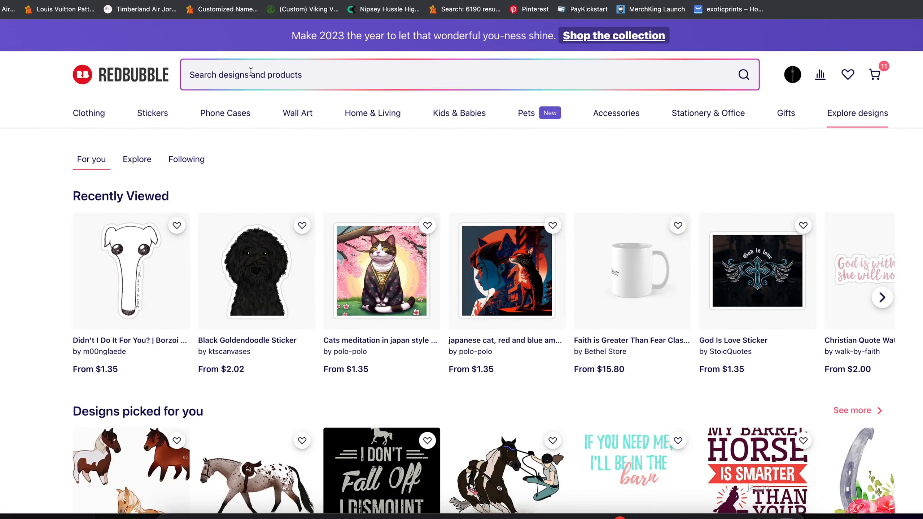
{"action": "left_click", "coordinate": [249, 73]}
{"action": "type", "text": "red"}
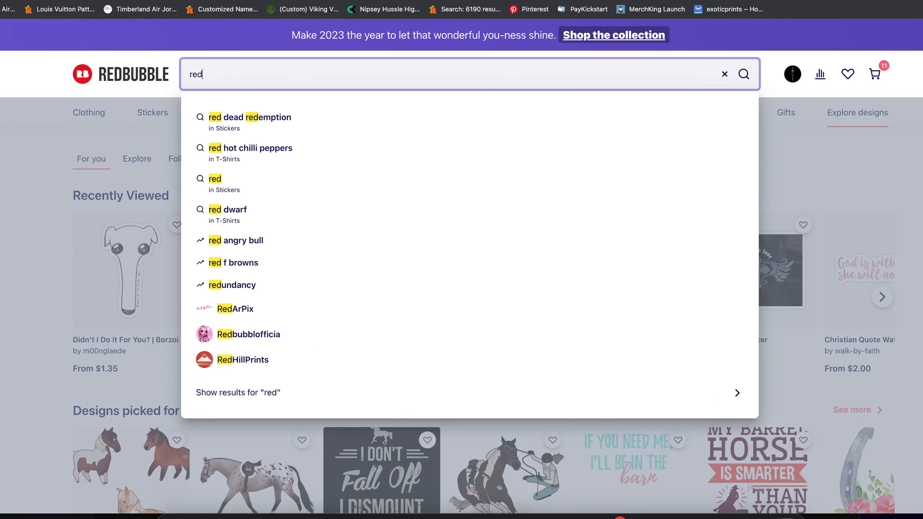
{"action": "key", "text": "Return"}
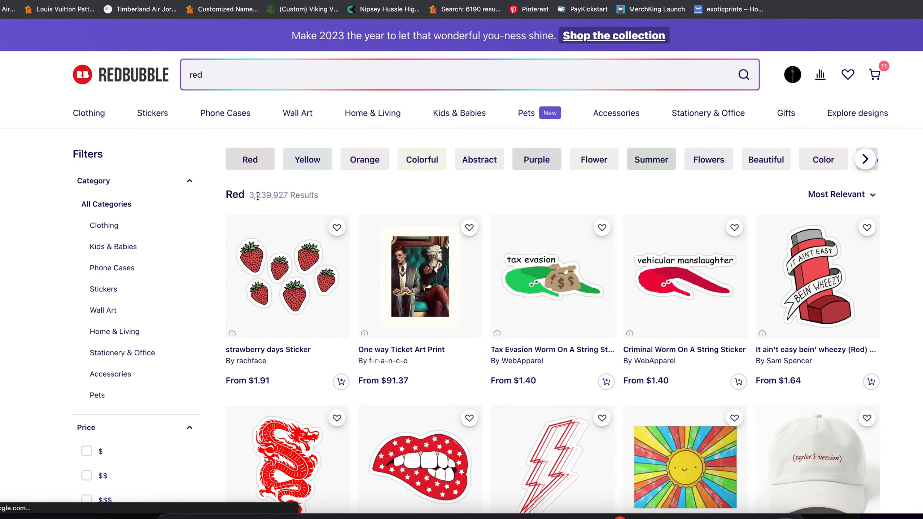
{"action": "left_click_drag", "start_coordinate": [256, 196], "coordinate": [278, 195]}
{"action": "left_click", "coordinate": [278, 195]}
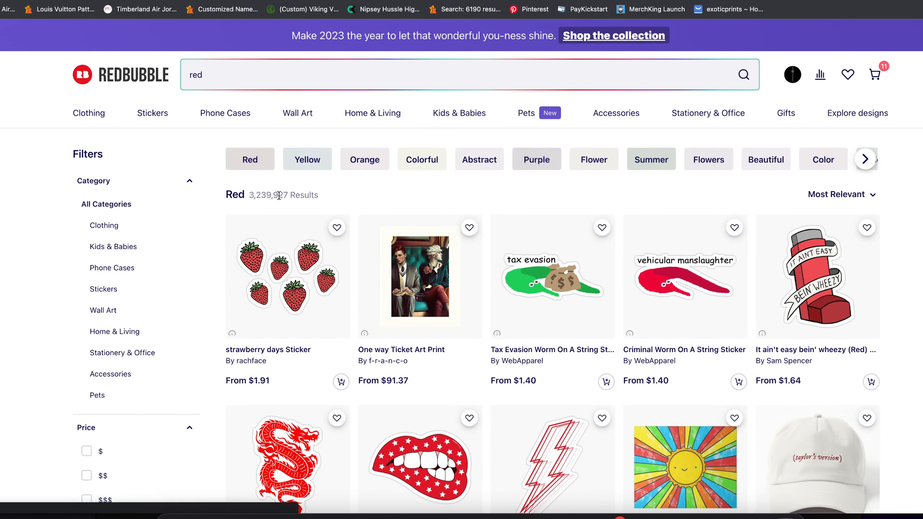
Search Redbubble for "faith" and check the number of results.
{"action": "double_click", "coordinate": [267, 73]}
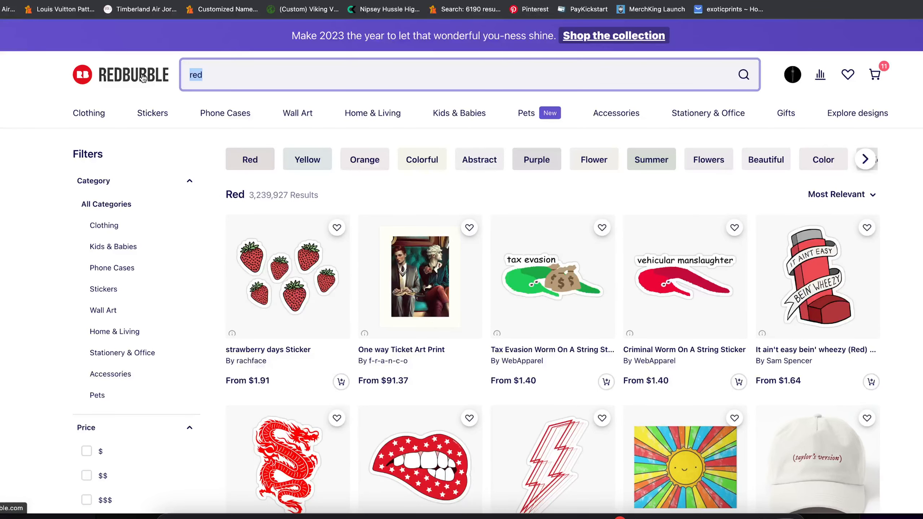
{"action": "type", "text": "faith"}
{"action": "key", "text": "Return"}
{"action": "scroll", "coordinate": [160, 96], "scroll_direction": "down", "scroll_amount": 2}
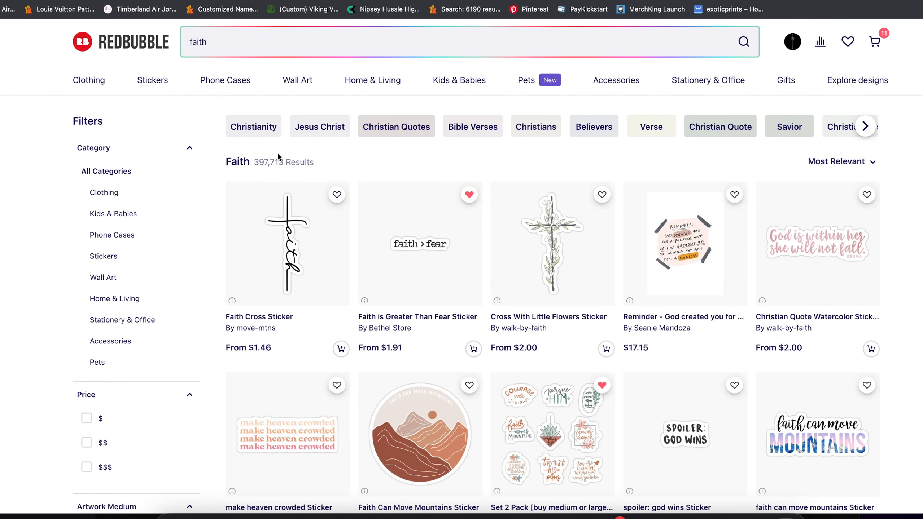
{"action": "scroll", "coordinate": [277, 109], "scroll_direction": "up", "scroll_amount": 2}
Search Redbubble for "horse", check the number of results and browse the listed designs.
{"action": "double_click", "coordinate": [257, 82]}
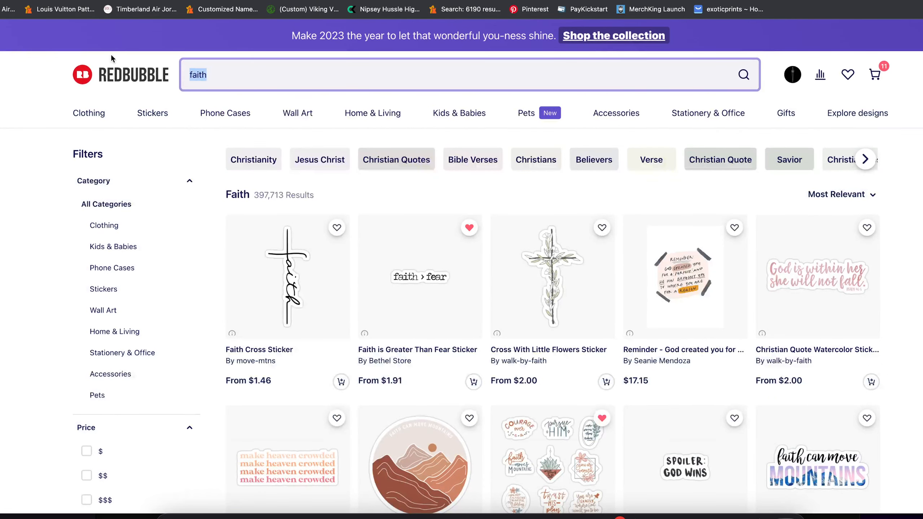
{"action": "type", "text": "horse"}
{"action": "key", "text": "Return"}
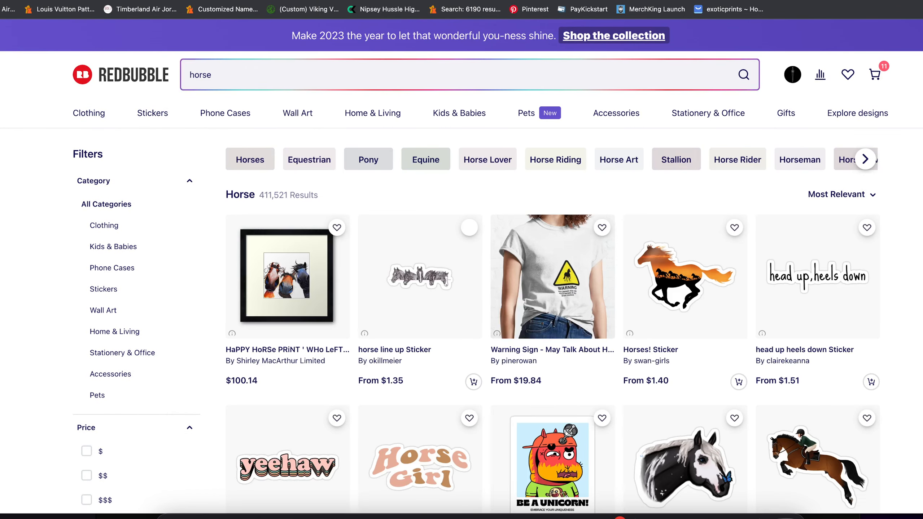
{"action": "scroll", "coordinate": [527, 277], "scroll_direction": "down", "scroll_amount": 10}
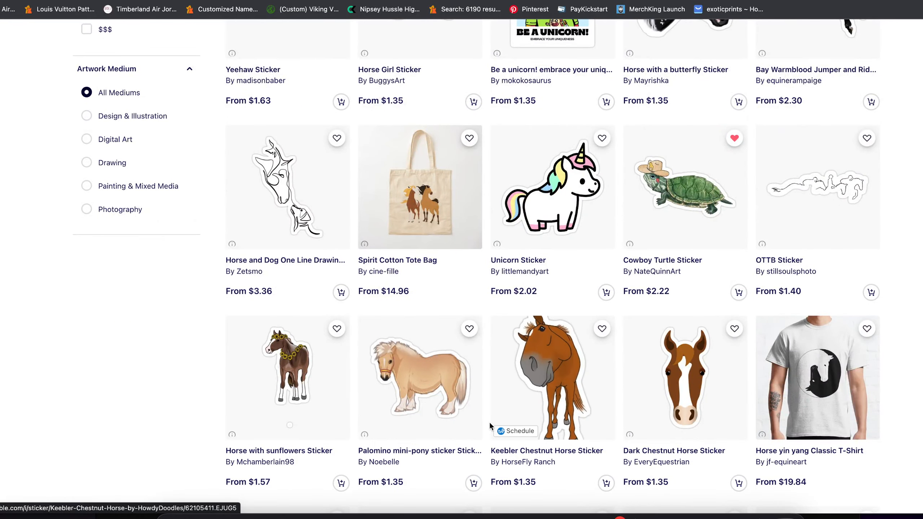
{"action": "scroll", "coordinate": [490, 426], "scroll_direction": "up", "scroll_amount": 10}
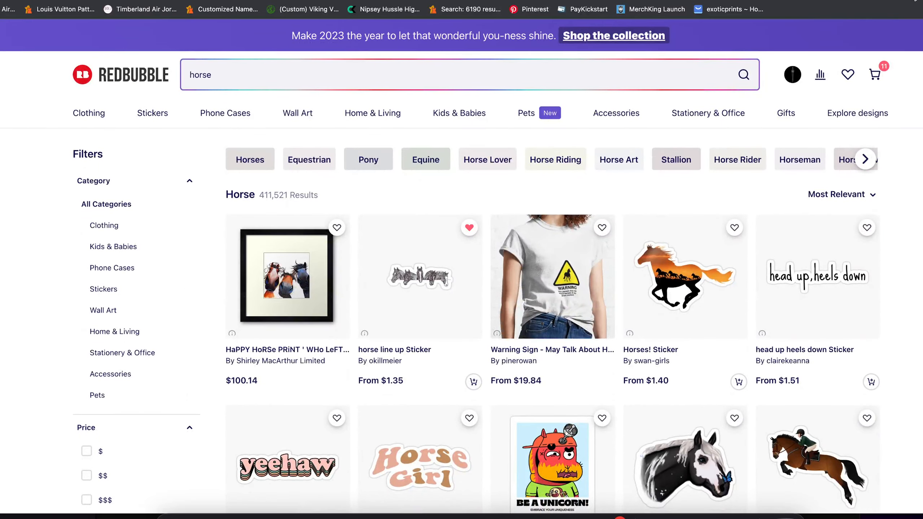
Run RB Analytics Pro keyword research for "appaloosa horse" beside the Redbubble horse results and browse the listed designs.
{"action": "left_click", "coordinate": [915, 1]}
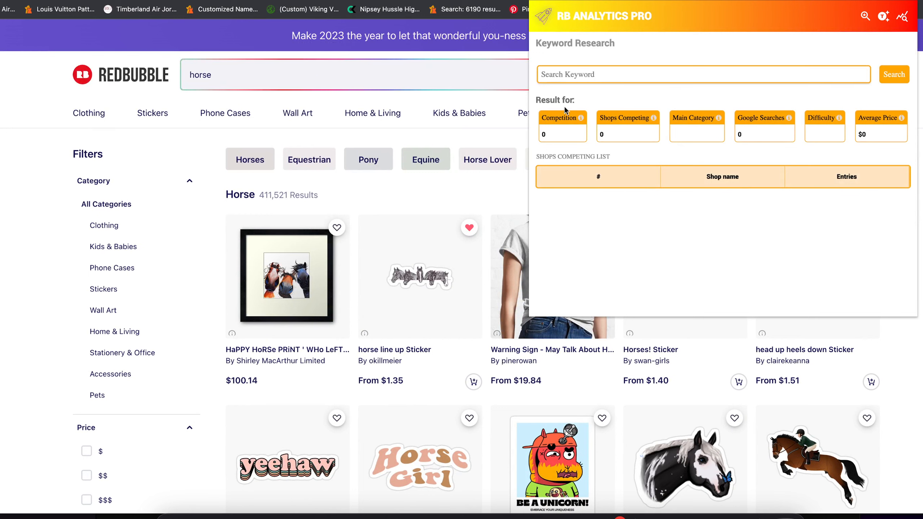
{"action": "left_click", "coordinate": [571, 74]}
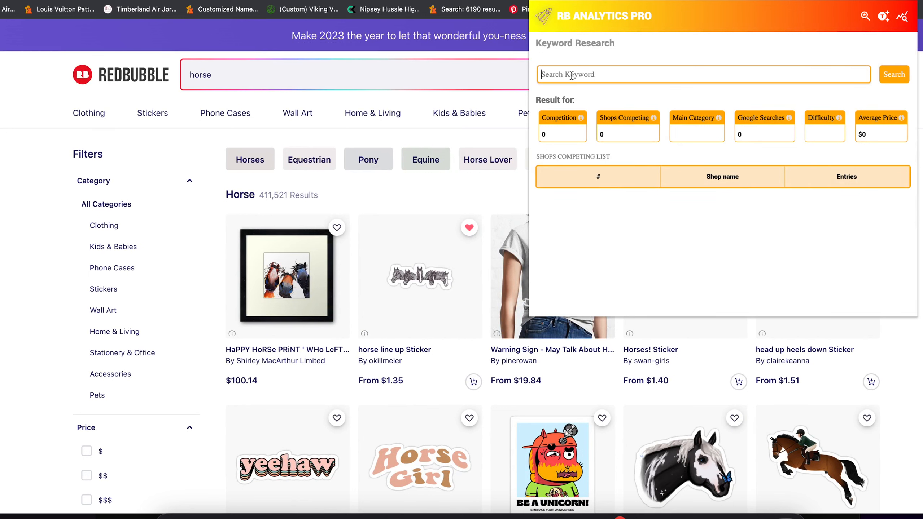
{"action": "type", "text": "appaloosa horse"}
{"action": "left_click", "coordinate": [899, 77]}
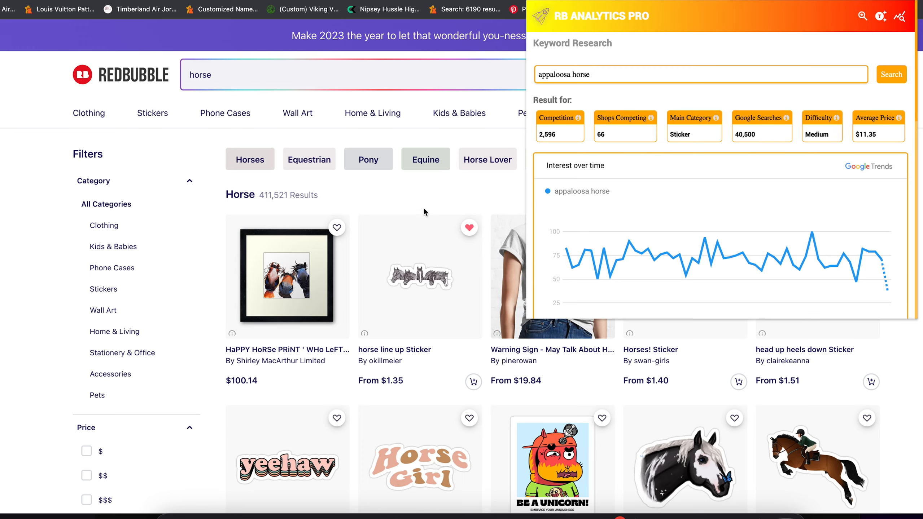
{"action": "scroll", "coordinate": [462, 269], "scroll_direction": "down", "scroll_amount": 20}
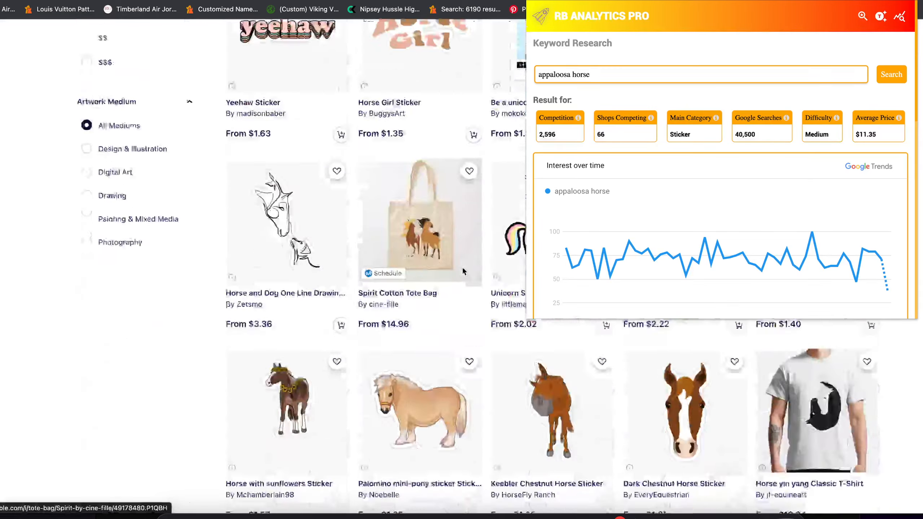
{"action": "scroll", "coordinate": [361, 209], "scroll_direction": "up", "scroll_amount": 10}
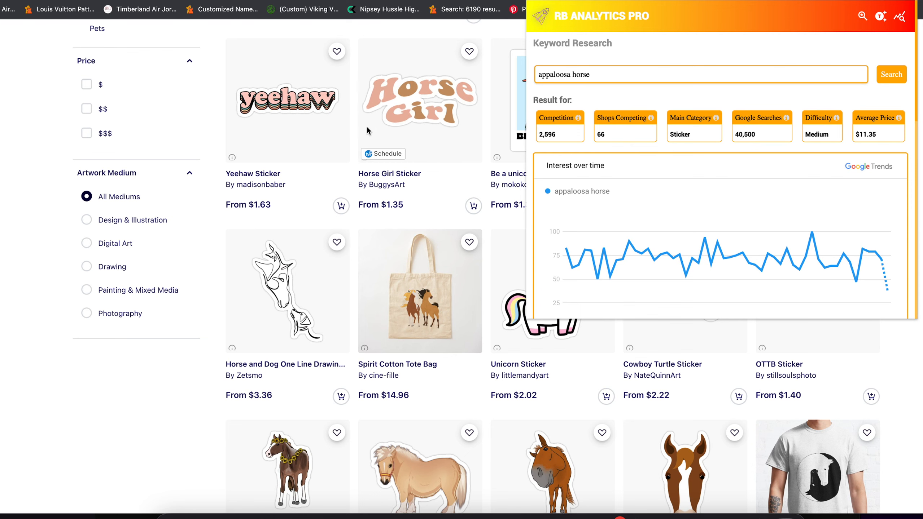
Open the autopilotpassiveincome.com site in a new tab and view its Redbubble Tag Course page.
{"action": "scroll", "coordinate": [365, 130], "scroll_direction": "up", "scroll_amount": 10}
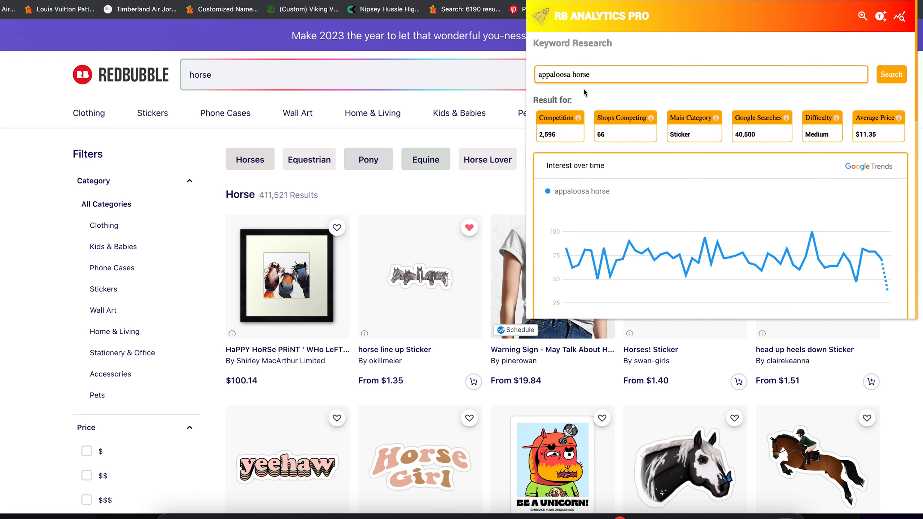
{"action": "key", "text": "super+t"}
{"action": "type", "text": "au"}
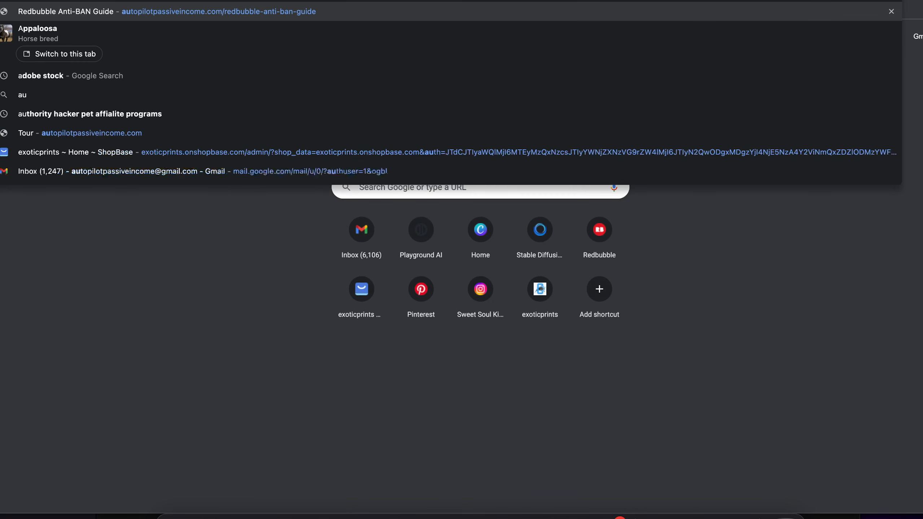
{"action": "type", "text": "to"}
{"action": "key", "text": "Return"}
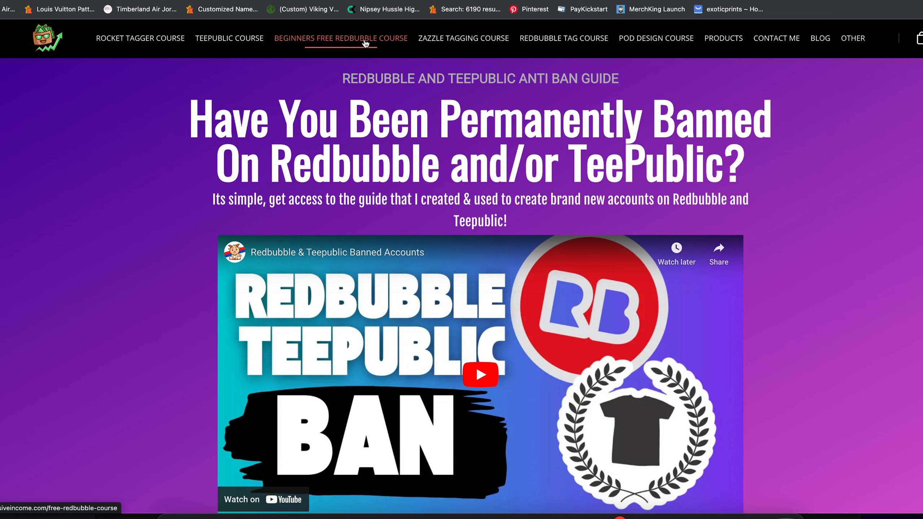
{"action": "left_click", "coordinate": [575, 39]}
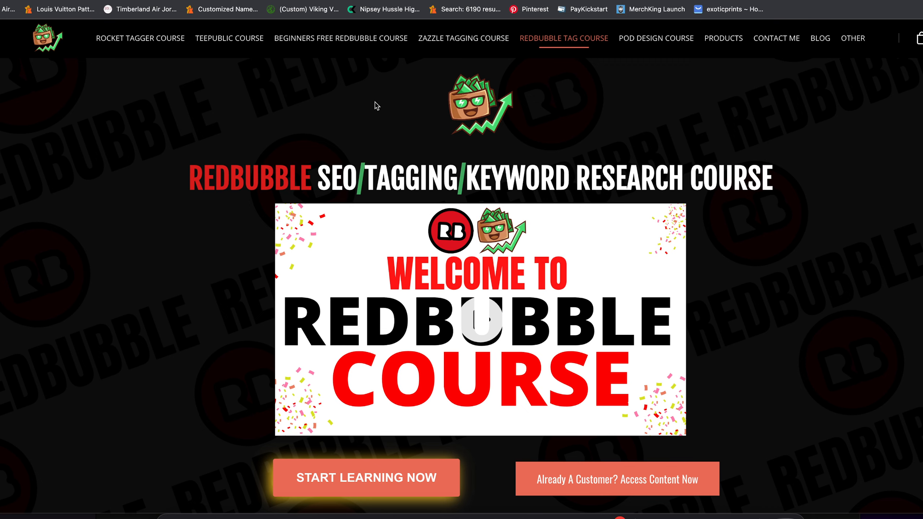
{"action": "scroll", "coordinate": [377, 106], "scroll_direction": "down", "scroll_amount": 1}
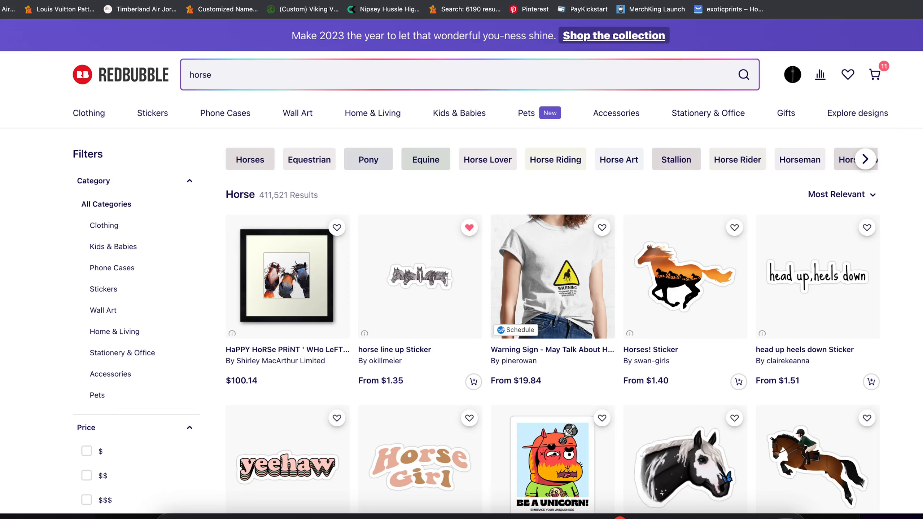
Return to the Redbubble horse results, rerun RB Analytics Pro keyword research for "appaloosa horse" and examine its competition, Google searches and interest trend.
{"action": "left_click", "coordinate": [898, 1]}
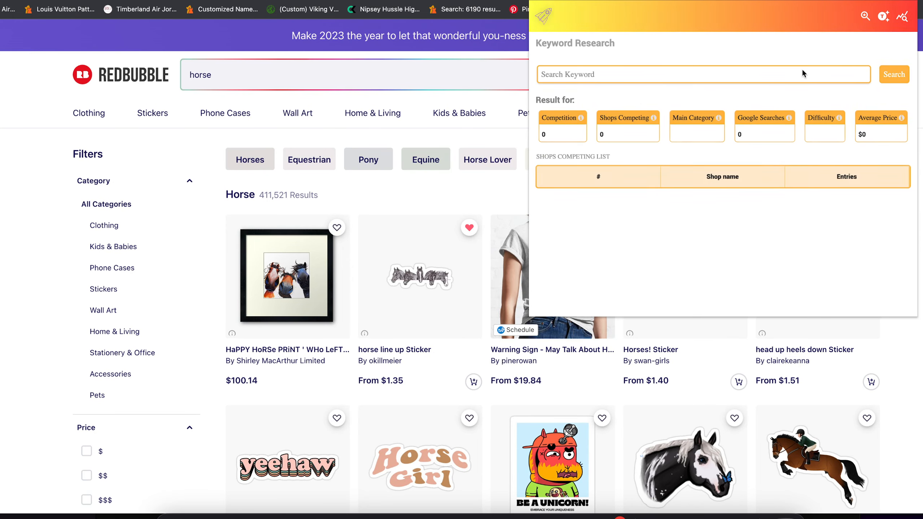
{"action": "type", "text": "appaloosa horse"}
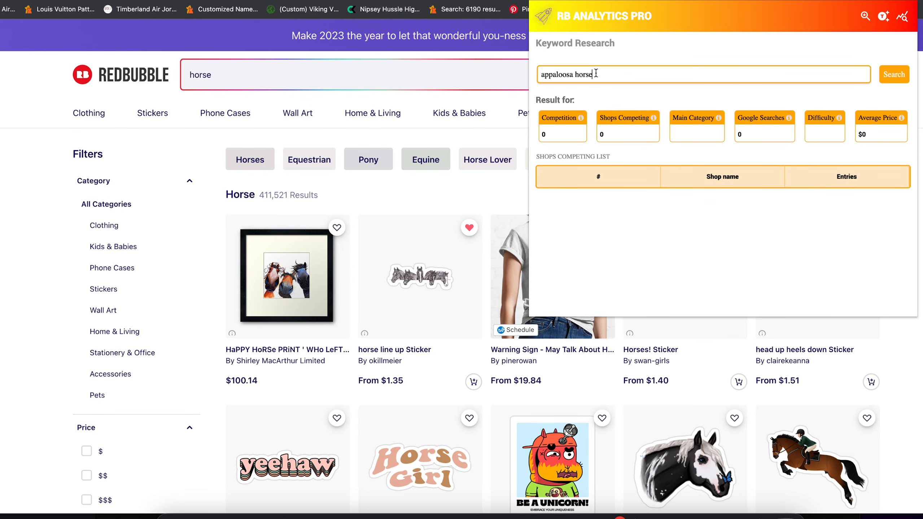
{"action": "left_click", "coordinate": [887, 77]}
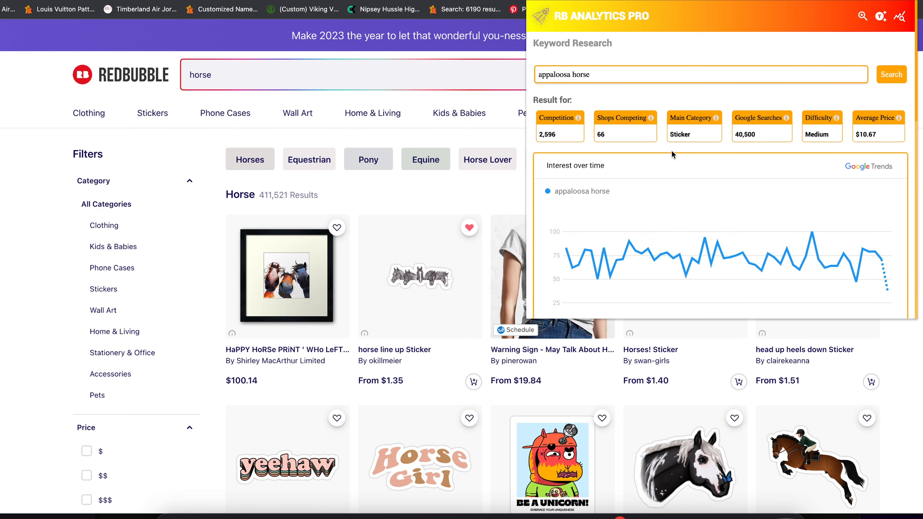
{"action": "scroll", "coordinate": [672, 149], "scroll_direction": "down", "scroll_amount": 1}
{"action": "scroll", "coordinate": [672, 152], "scroll_direction": "down", "scroll_amount": 1}
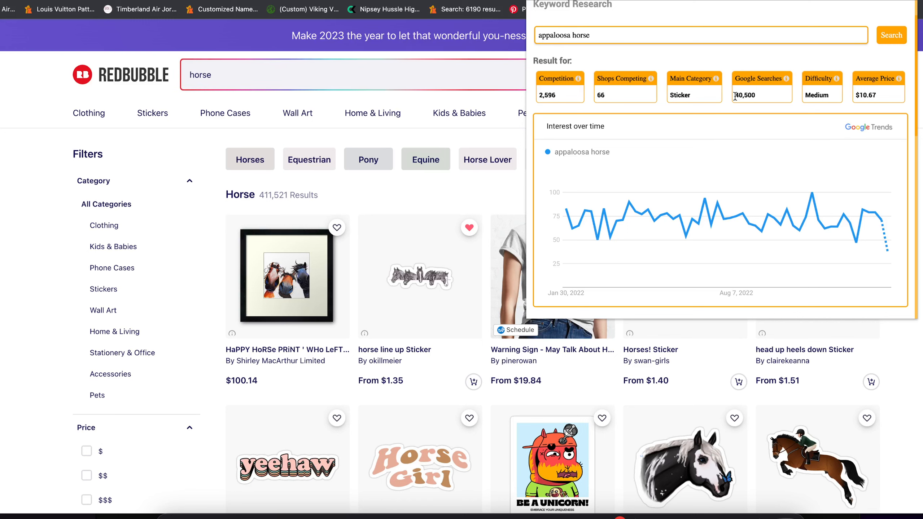
{"action": "left_click_drag", "start_coordinate": [739, 96], "coordinate": [756, 98]}
{"action": "left_click", "coordinate": [756, 98]}
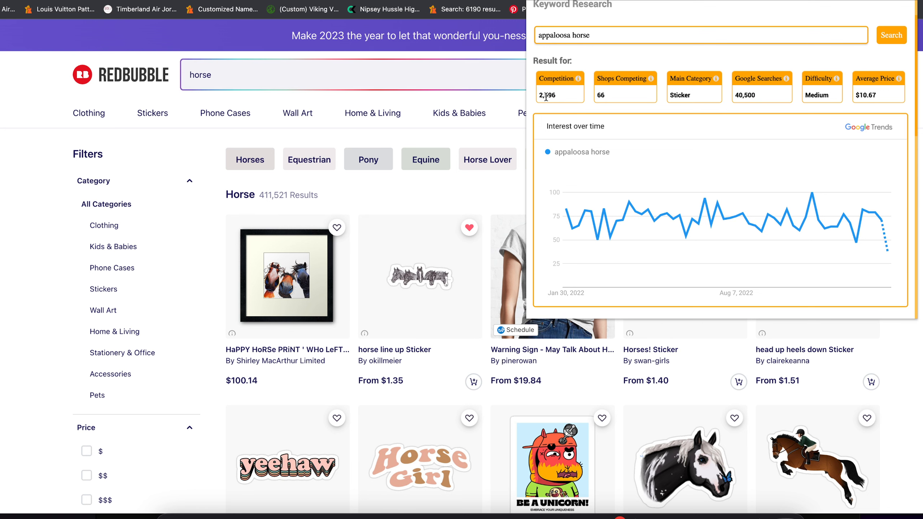
{"action": "scroll", "coordinate": [733, 101], "scroll_direction": "up", "scroll_amount": 2}
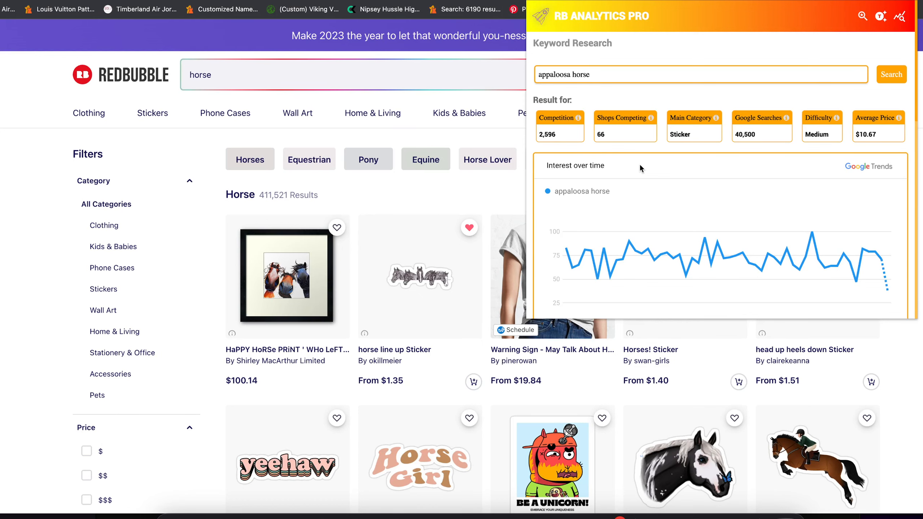
Browse the Redbubble horse designs and their prices and compare them with the "appaloosa horse" keyword's average price and main category.
{"action": "scroll", "coordinate": [405, 275], "scroll_direction": "down", "scroll_amount": 5}
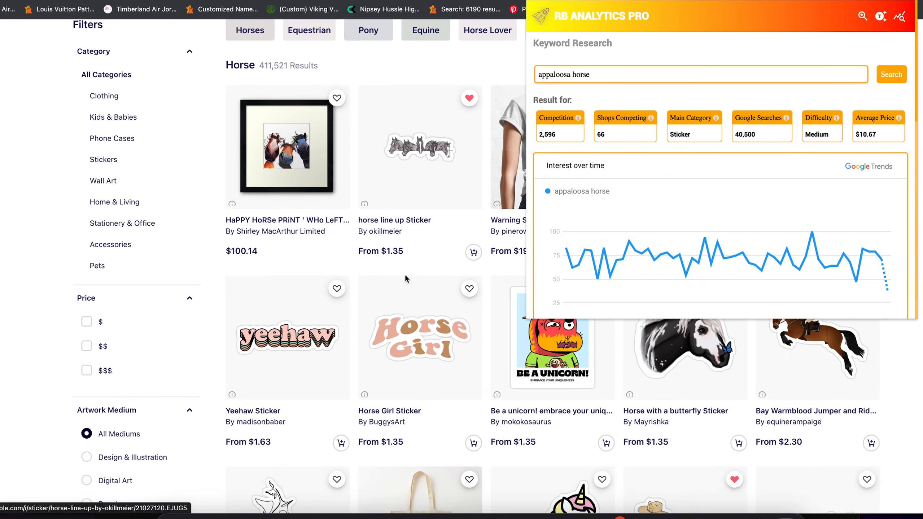
{"action": "scroll", "coordinate": [420, 268], "scroll_direction": "down", "scroll_amount": 1}
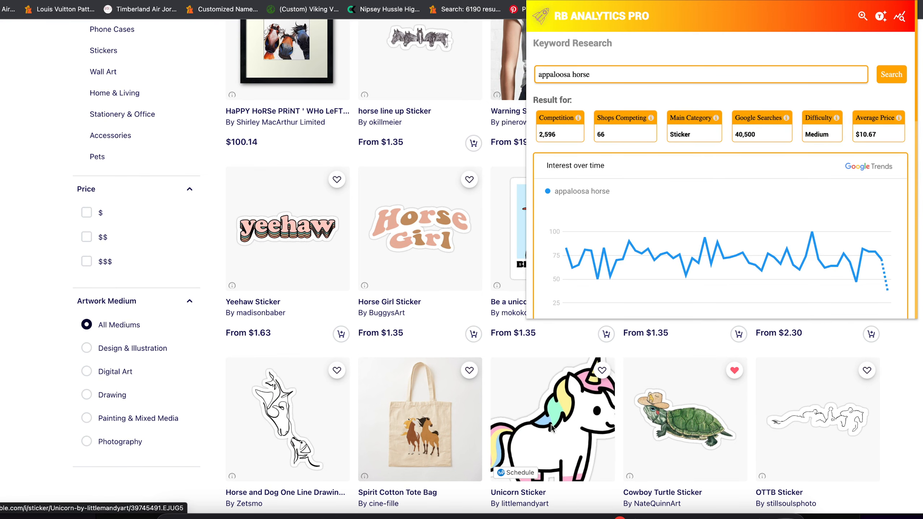
{"action": "scroll", "coordinate": [534, 427], "scroll_direction": "down", "scroll_amount": 3}
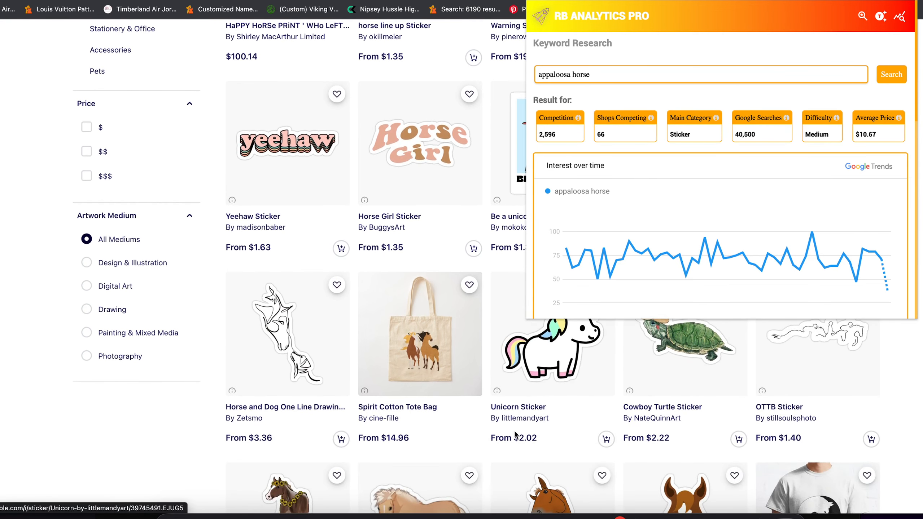
{"action": "scroll", "coordinate": [516, 433], "scroll_direction": "up", "scroll_amount": 2}
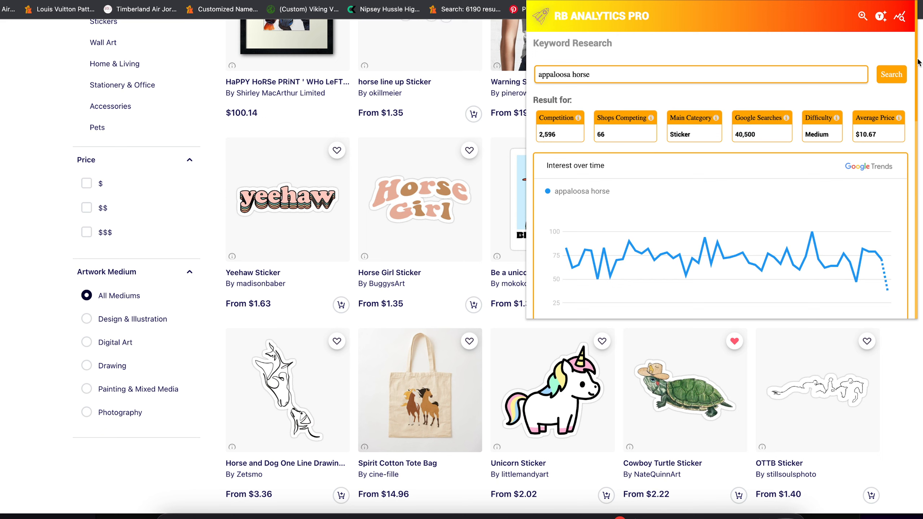
{"action": "left_click_drag", "start_coordinate": [855, 118], "coordinate": [899, 117]}
{"action": "scroll", "coordinate": [883, 136], "scroll_direction": "down", "scroll_amount": 1}
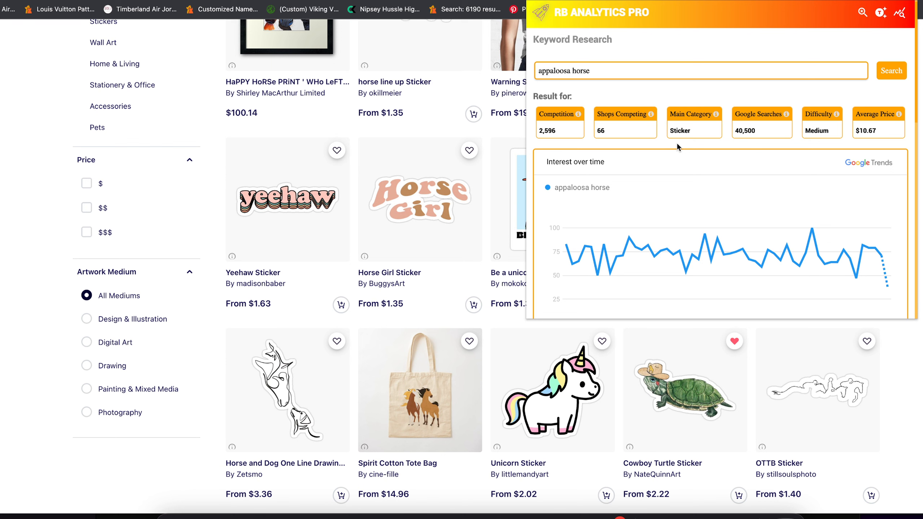
{"action": "left_click_drag", "start_coordinate": [855, 131], "coordinate": [879, 134]}
{"action": "left_click", "coordinate": [897, 137]}
{"action": "scroll", "coordinate": [471, 138], "scroll_direction": "up", "scroll_amount": 3}
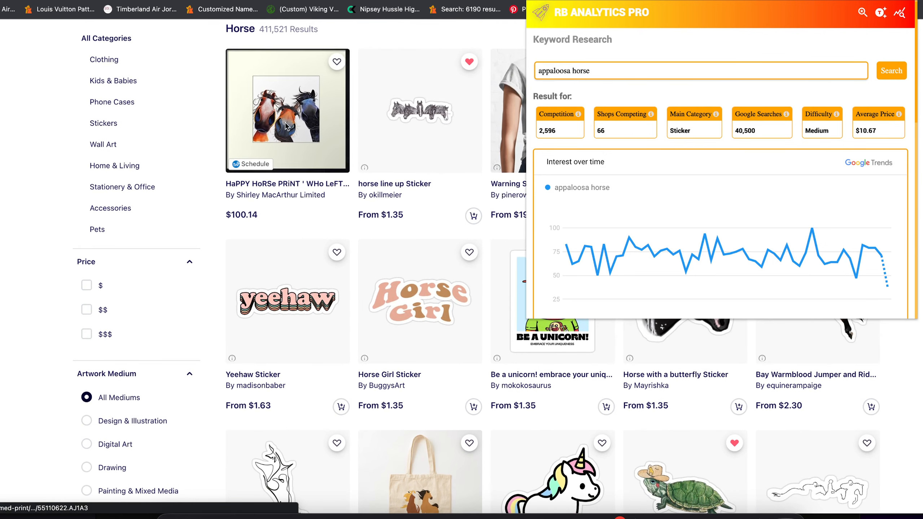
{"action": "scroll", "coordinate": [255, 218], "scroll_direction": "up", "scroll_amount": 1}
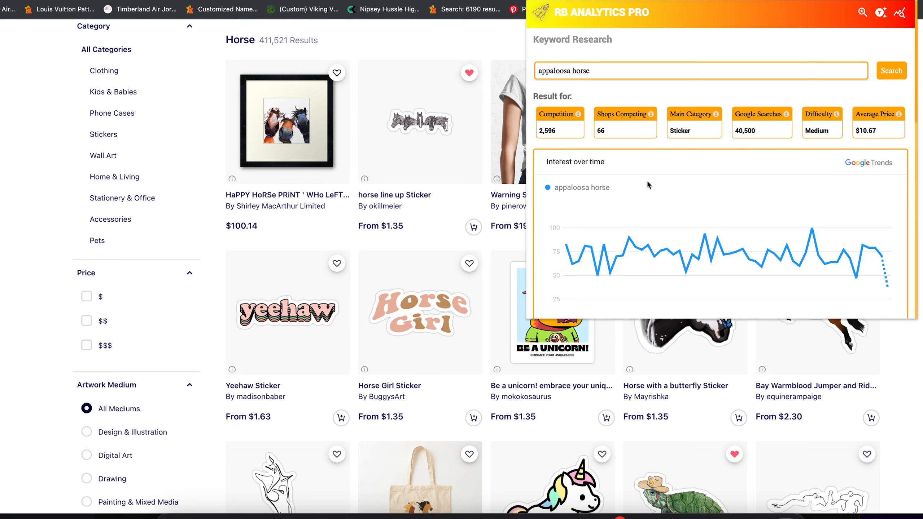
{"action": "scroll", "coordinate": [411, 163], "scroll_direction": "up", "scroll_amount": 5}
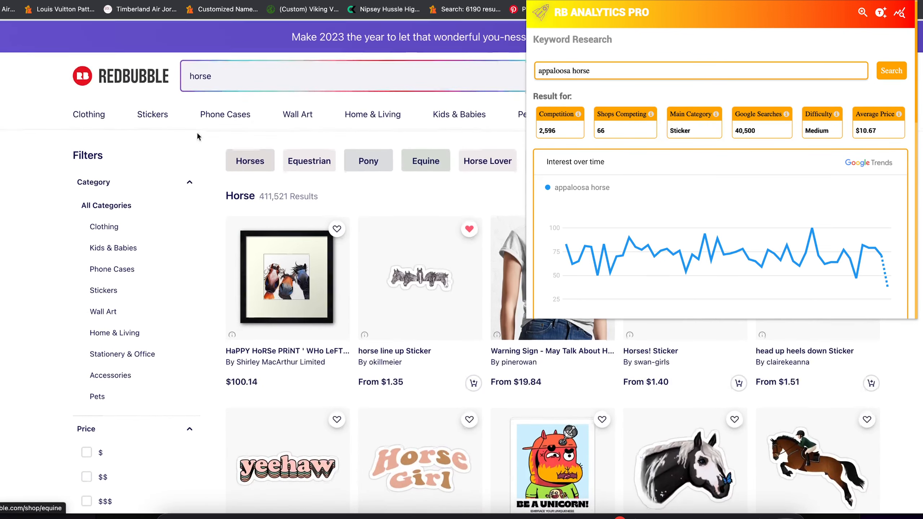
{"action": "scroll", "coordinate": [509, 327], "scroll_direction": "down", "scroll_amount": 10}
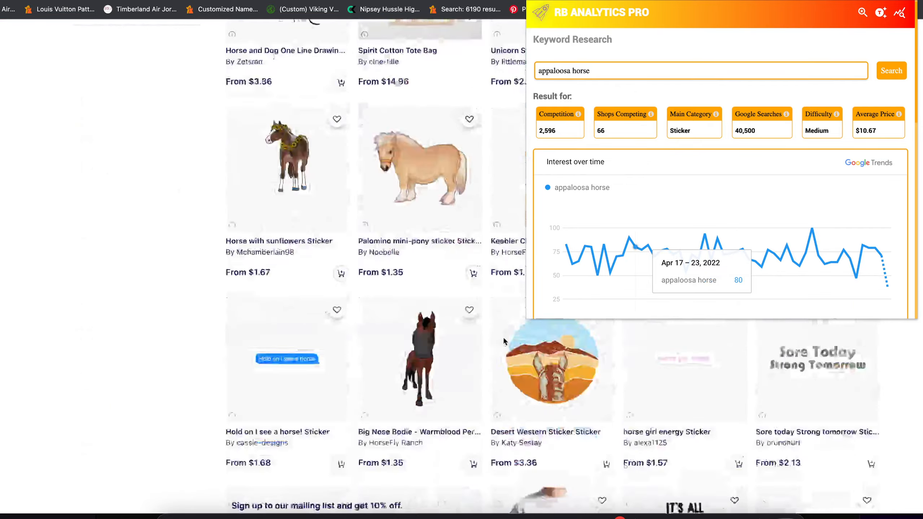
{"action": "scroll", "coordinate": [457, 203], "scroll_direction": "up", "scroll_amount": 10}
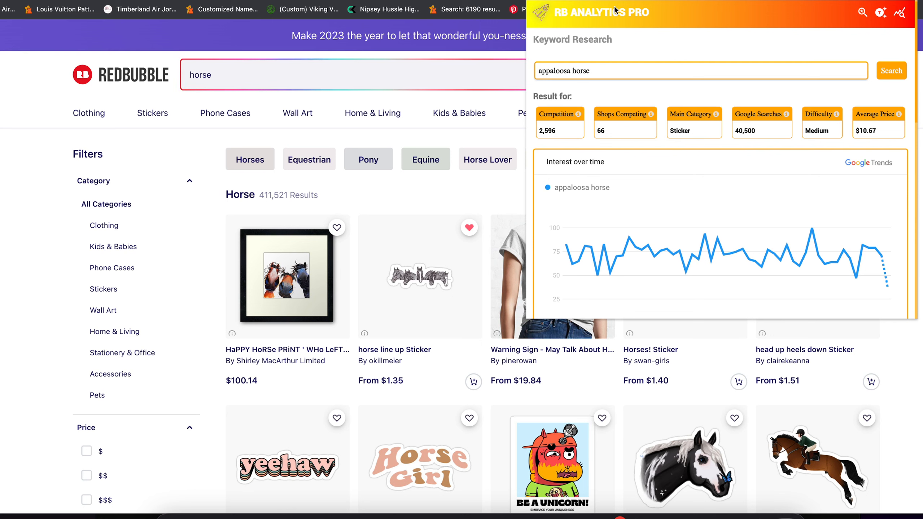
View the enlarged photo of the spotted horse in the Google results for "appaloosa horse" and return to the Redbubble page.
{"action": "left_click_drag", "start_coordinate": [604, 68], "coordinate": [531, 69]}
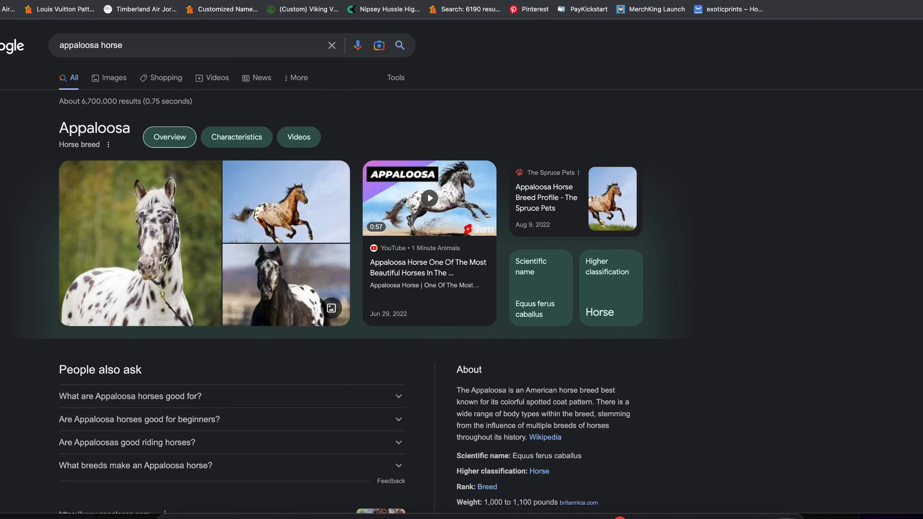
{"action": "left_click", "coordinate": [153, 272]}
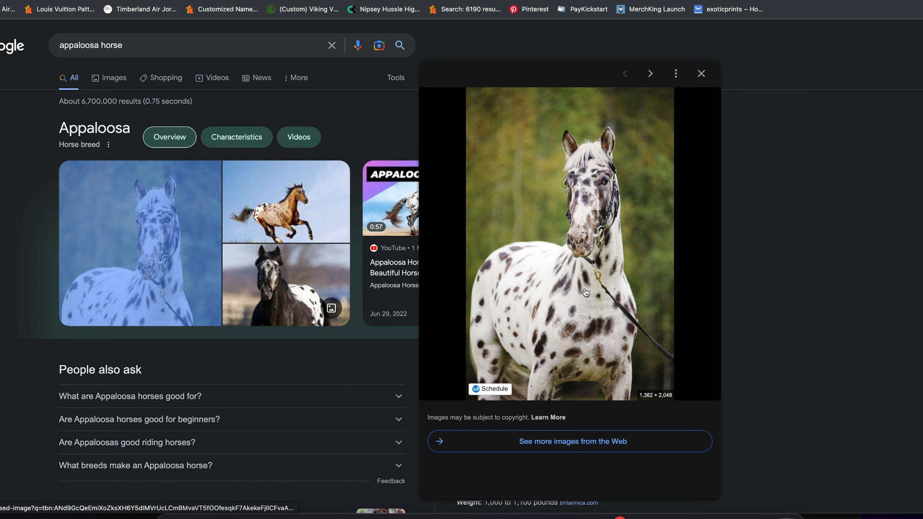
{"action": "key", "text": "ctrl+Tab"}
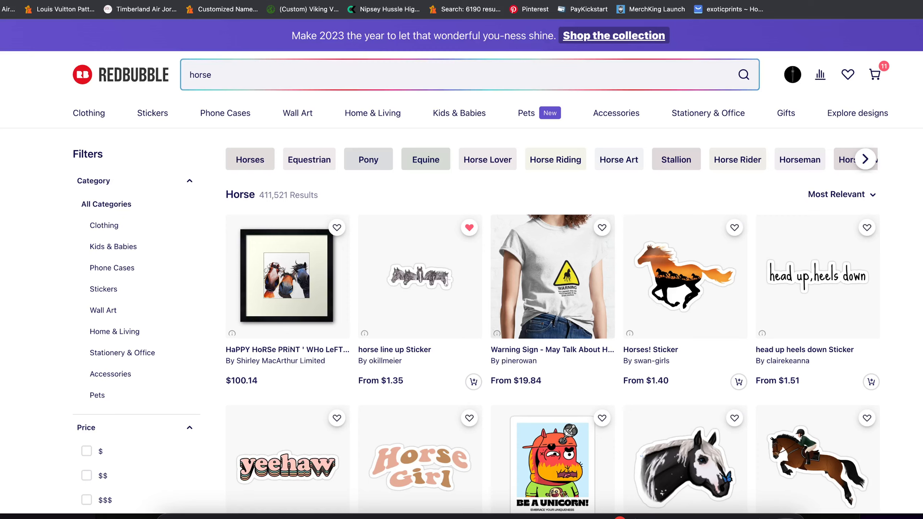
Reopen RB Analytics Pro and try to take the keyword "appaloosa horse" from the saved note for the Redbubble Tag Generator.
{"action": "left_click", "coordinate": [905, 1]}
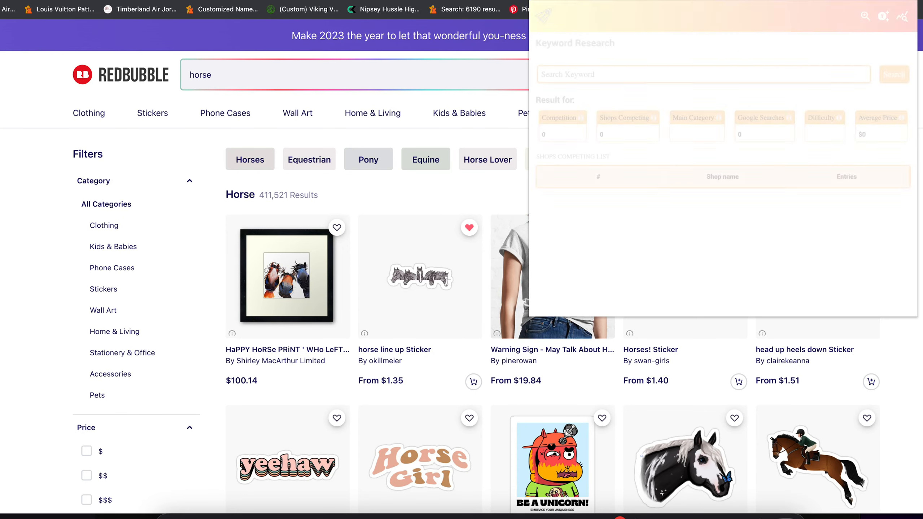
{"action": "left_click", "coordinate": [883, 16]}
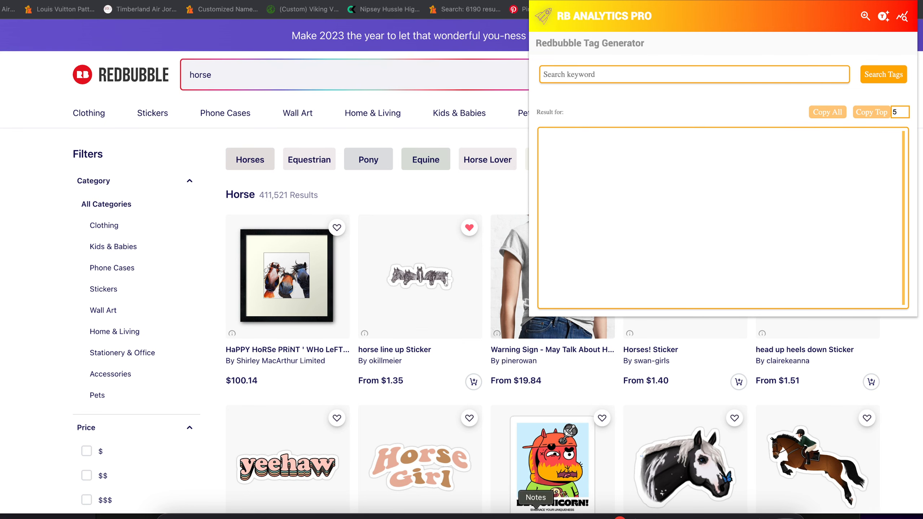
{"action": "left_click", "coordinate": [533, 516]}
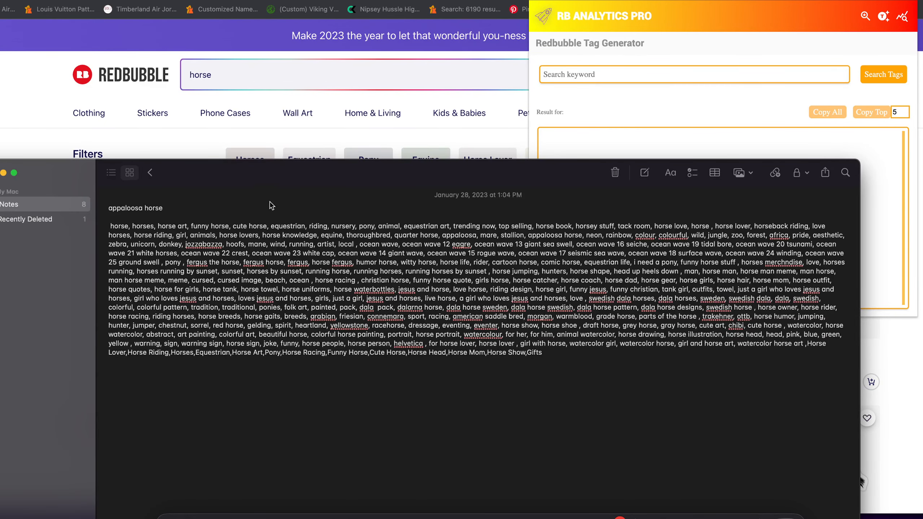
{"action": "triple_click", "coordinate": [173, 212]}
{"action": "left_click", "coordinate": [637, 103]}
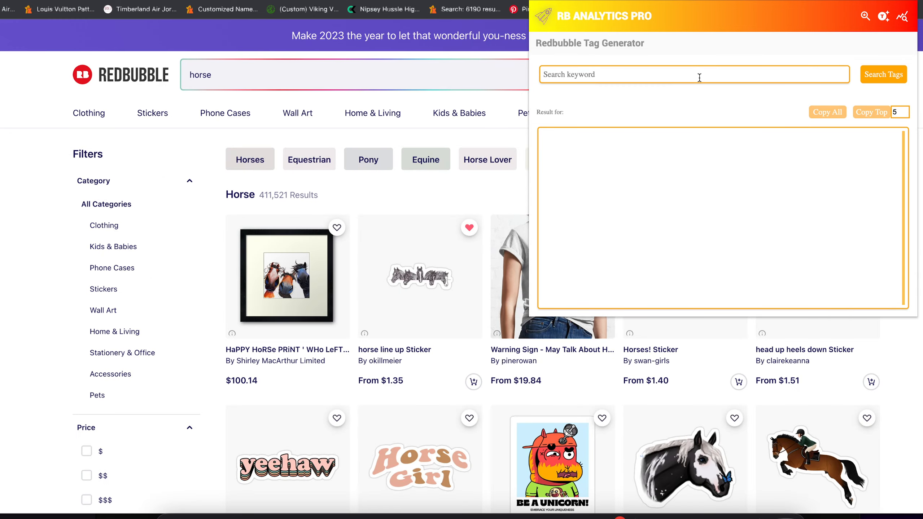
{"action": "left_click", "coordinate": [866, 16]}
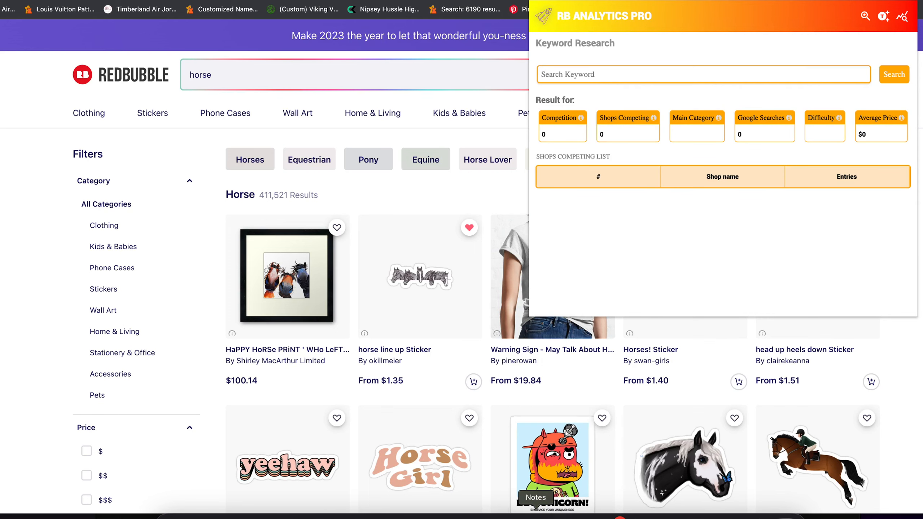
Copy the keyword "appaloosa horse" from the heading of the saved note in Notes.
{"action": "left_click", "coordinate": [536, 517]}
{"action": "left_click_drag", "start_coordinate": [181, 210], "coordinate": [85, 206]}
{"action": "key", "text": "super+c"}
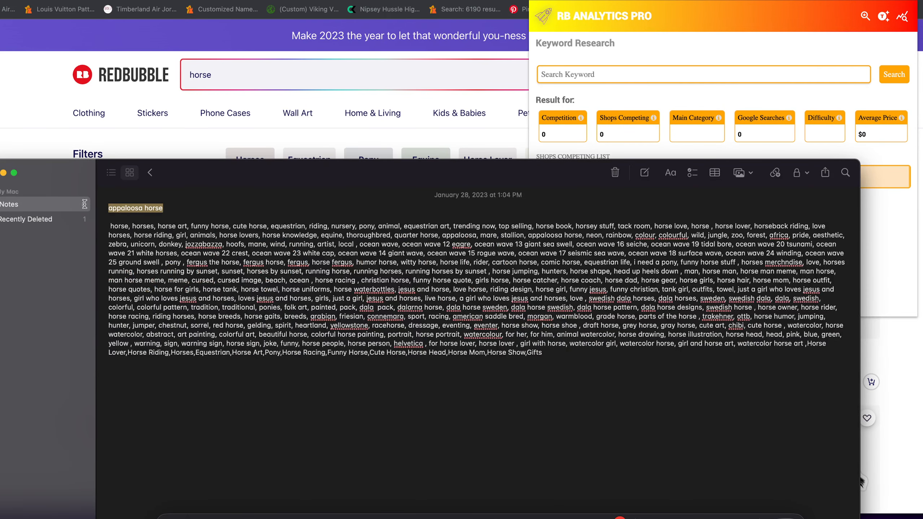
Generate Redbubble tags for "appaloosa horse" with the RB Analytics Pro Tag Generator and browse the suggested tags.
{"action": "left_click", "coordinate": [673, 75]}
{"action": "left_click", "coordinate": [883, 17]}
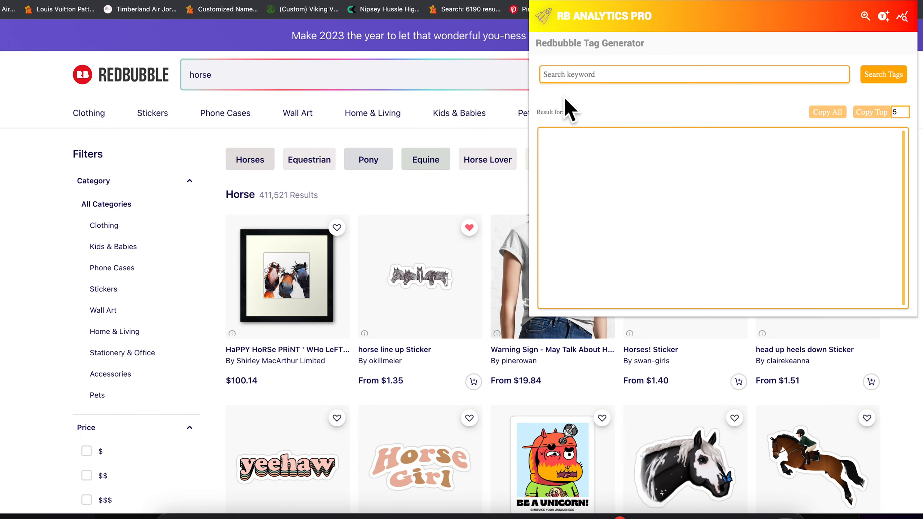
{"action": "key", "text": "super+v"}
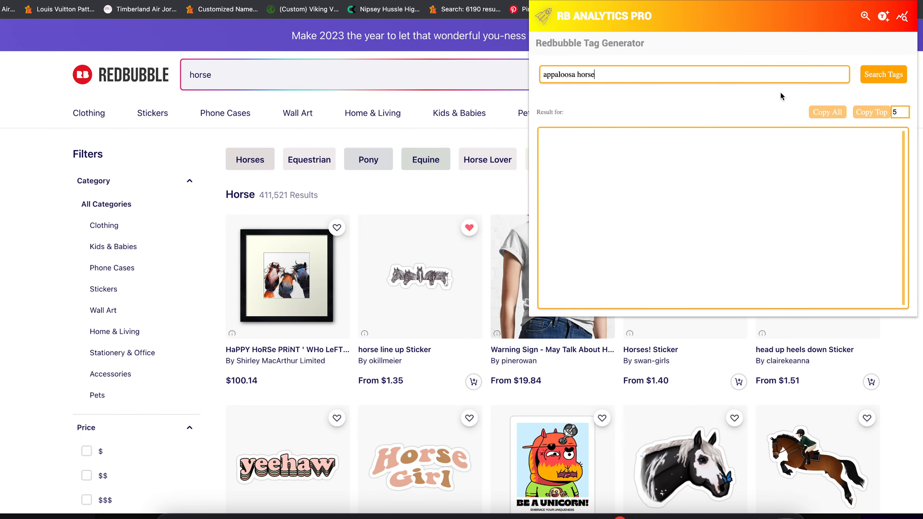
{"action": "left_click", "coordinate": [865, 75]}
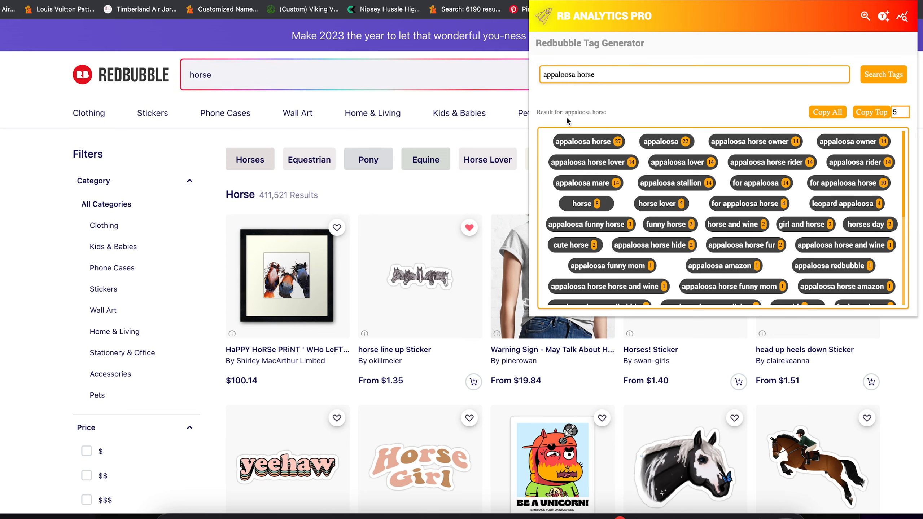
{"action": "scroll", "coordinate": [690, 232], "scroll_direction": "down", "scroll_amount": 5}
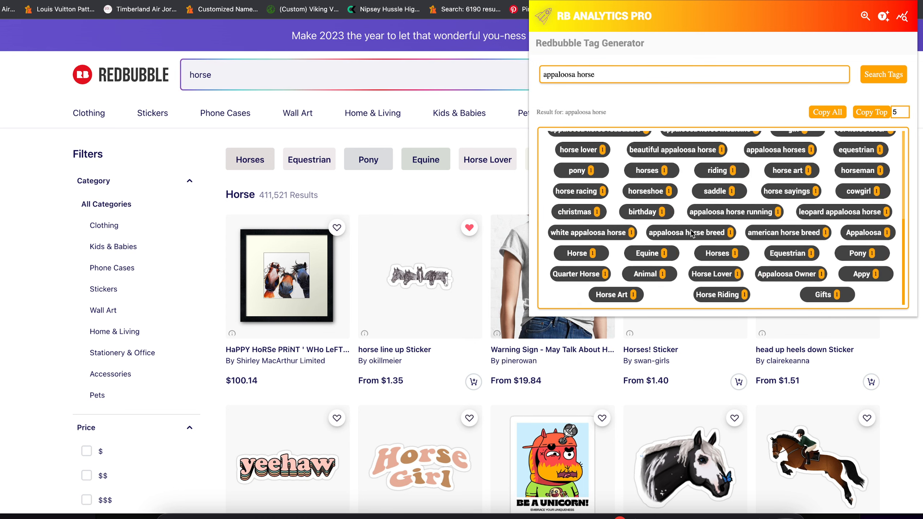
{"action": "scroll", "coordinate": [738, 185], "scroll_direction": "up", "scroll_amount": 5}
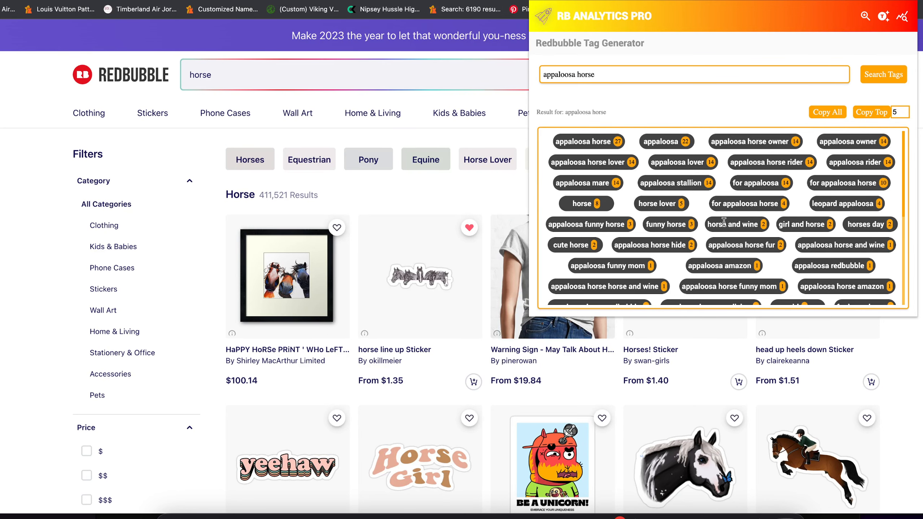
Copy all generated "appaloosa horse" tags and paste them below the existing tag list in the Notes note.
{"action": "scroll", "coordinate": [789, 218], "scroll_direction": "down", "scroll_amount": 2}
{"action": "scroll", "coordinate": [779, 256], "scroll_direction": "up", "scroll_amount": 2}
{"action": "left_click", "coordinate": [843, 112]}
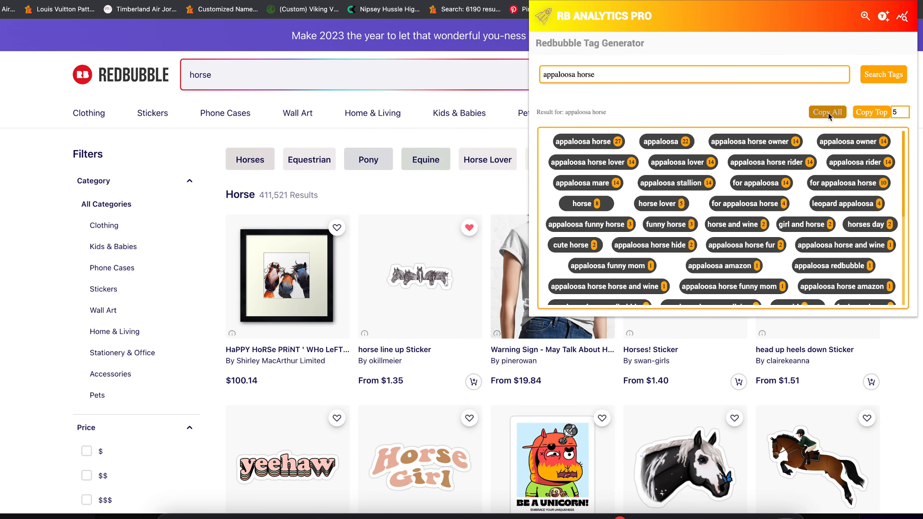
{"action": "left_click", "coordinate": [828, 112]}
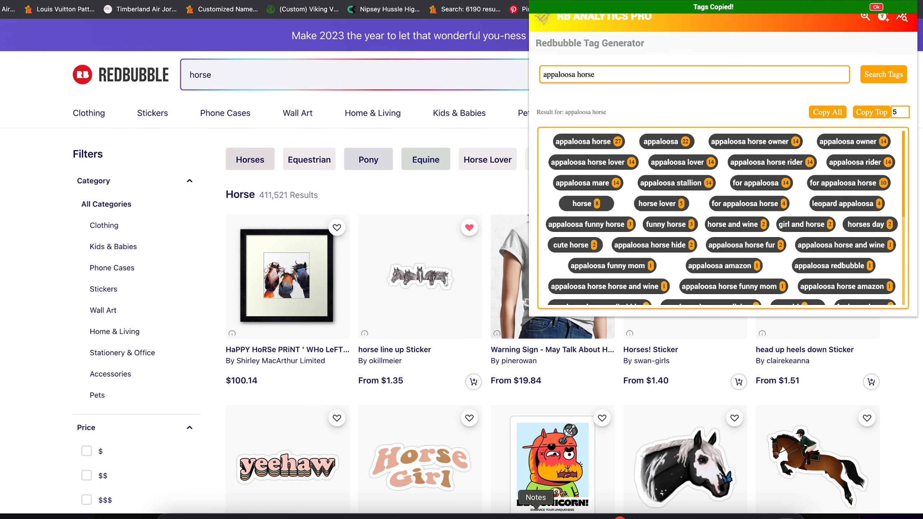
{"action": "left_click", "coordinate": [536, 515]}
{"action": "left_click", "coordinate": [573, 400]}
{"action": "key", "text": "Return"}
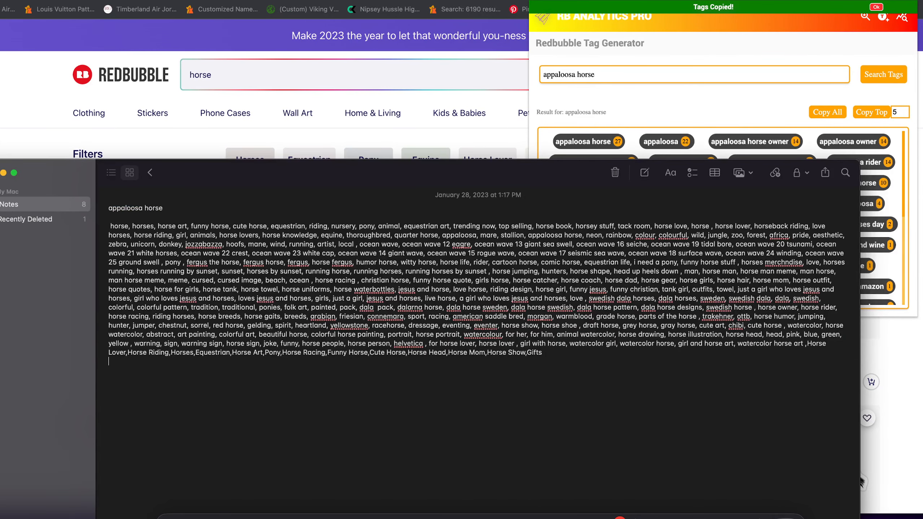
{"action": "key", "text": "super+v"}
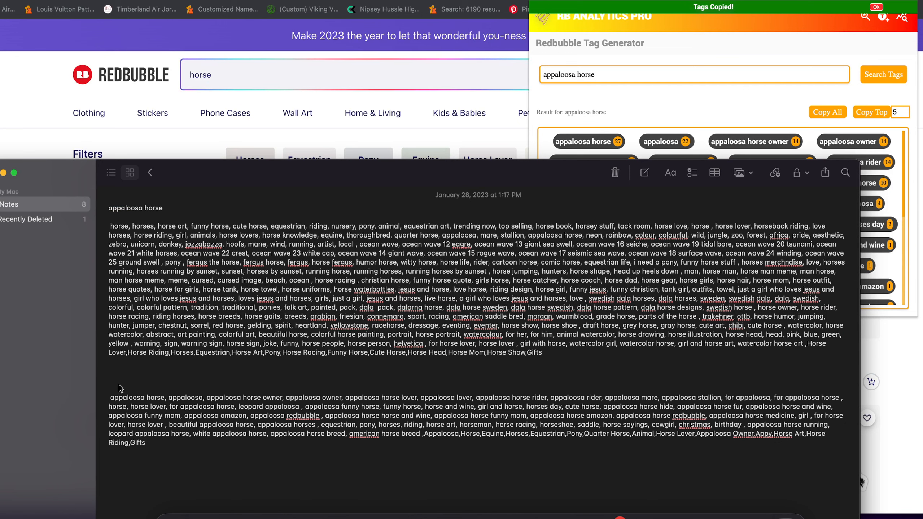
Review the pasted appaloosa tag list in the note, including the "saddle" tag, and return to RB Analytics Pro.
{"action": "left_click_drag", "start_coordinate": [121, 388], "coordinate": [407, 446]}
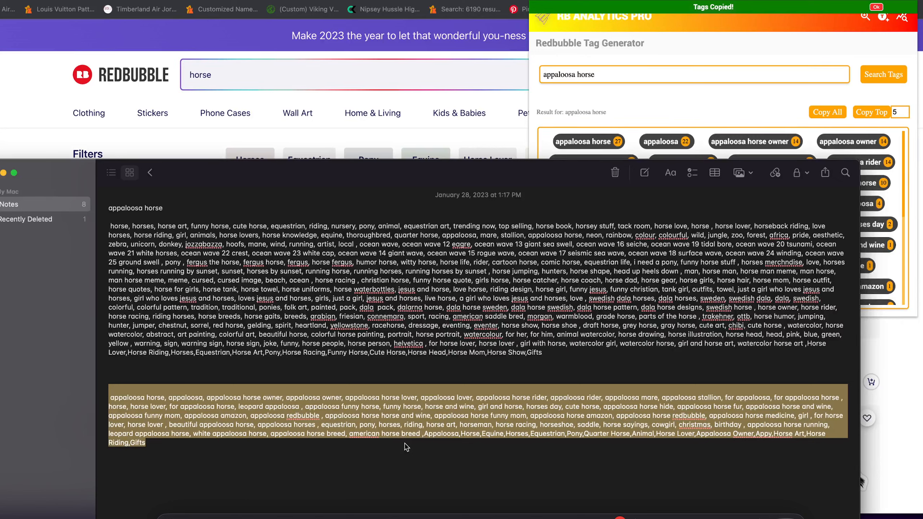
{"action": "left_click", "coordinate": [380, 448]}
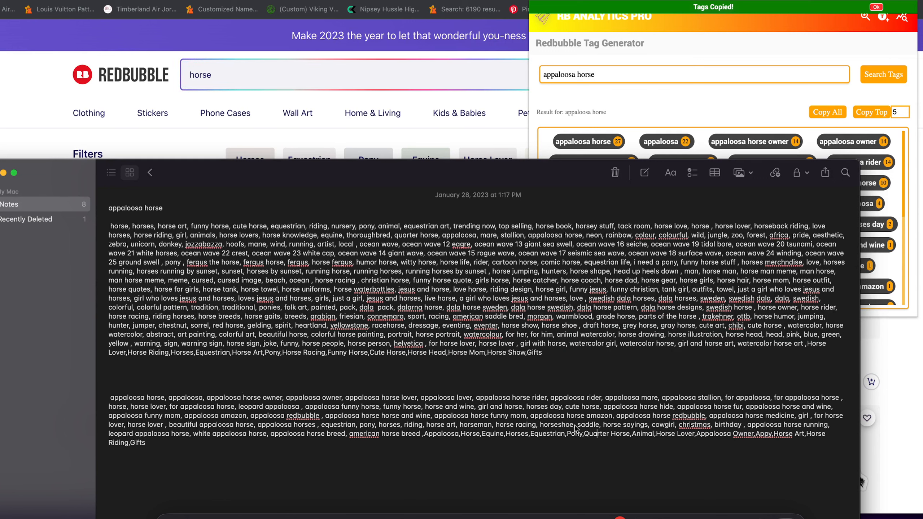
{"action": "left_click_drag", "start_coordinate": [575, 426], "coordinate": [596, 428]}
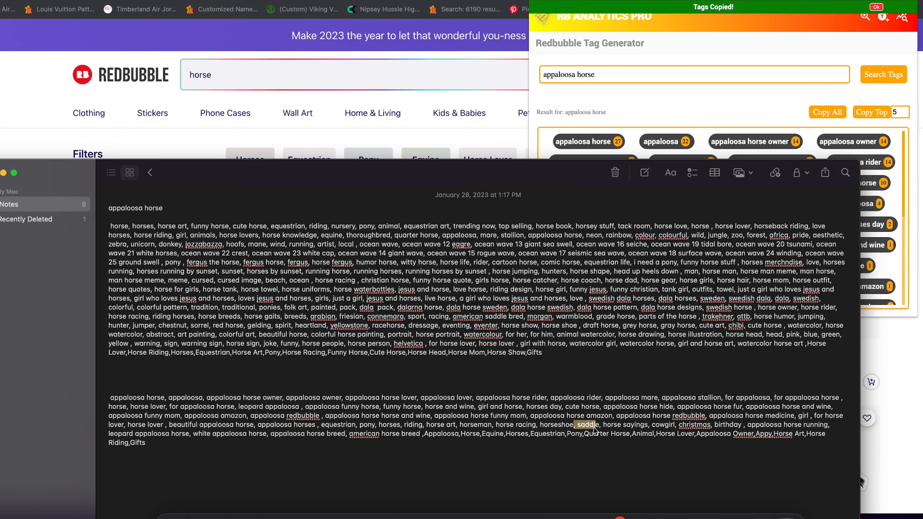
{"action": "left_click", "coordinate": [676, 69]}
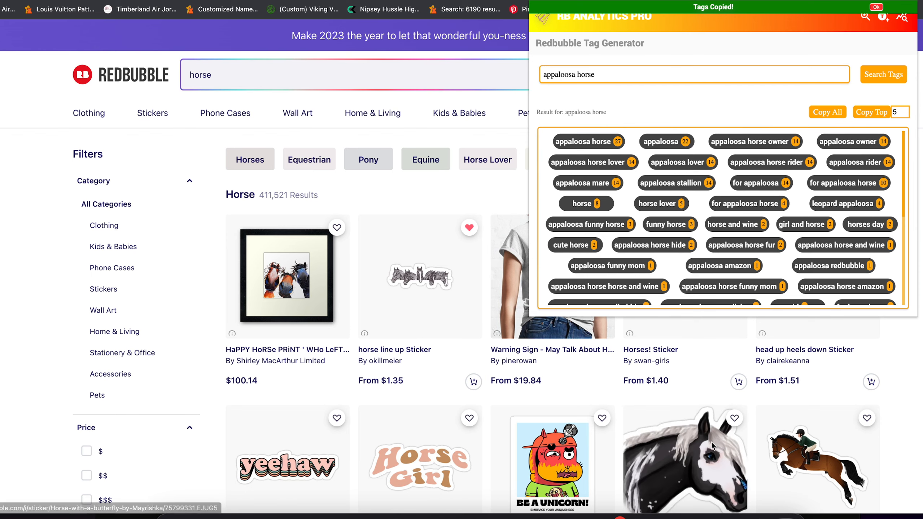
Examine suggested tags such as "appaloosa horse", "appaloosa lover" and "appaloosa horse owner" in the Tag Generator, and compare them with the saved note.
{"action": "scroll", "coordinate": [562, 367], "scroll_direction": "down", "scroll_amount": 6}
{"action": "scroll", "coordinate": [570, 367], "scroll_direction": "up", "scroll_amount": 6}
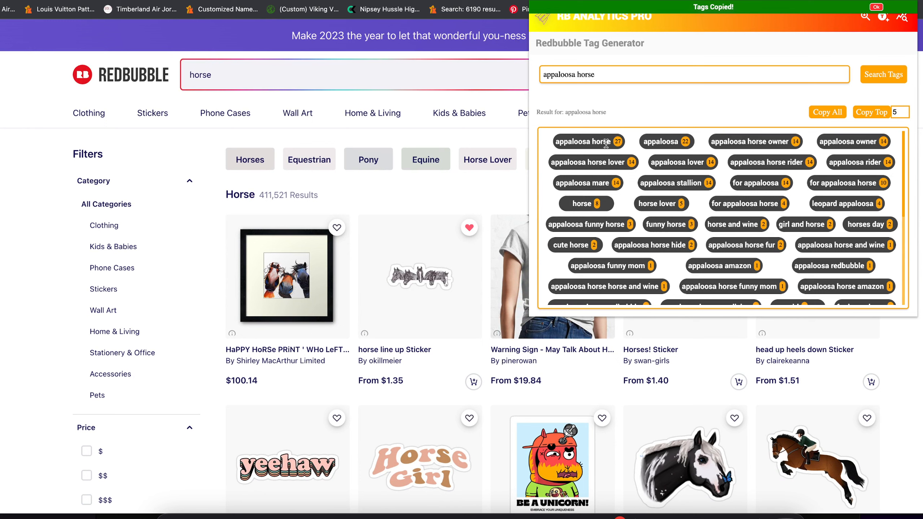
{"action": "left_click_drag", "start_coordinate": [555, 142], "coordinate": [612, 146]}
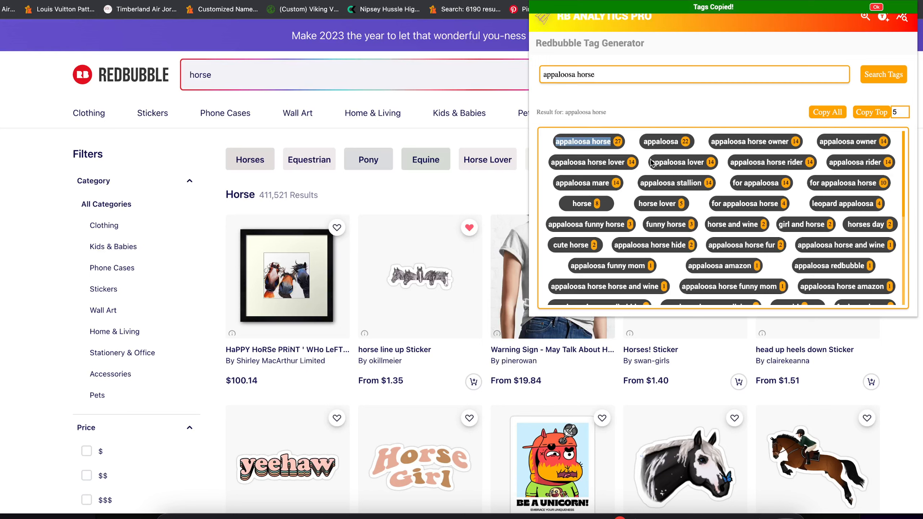
{"action": "left_click_drag", "start_coordinate": [652, 162], "coordinate": [710, 168]}
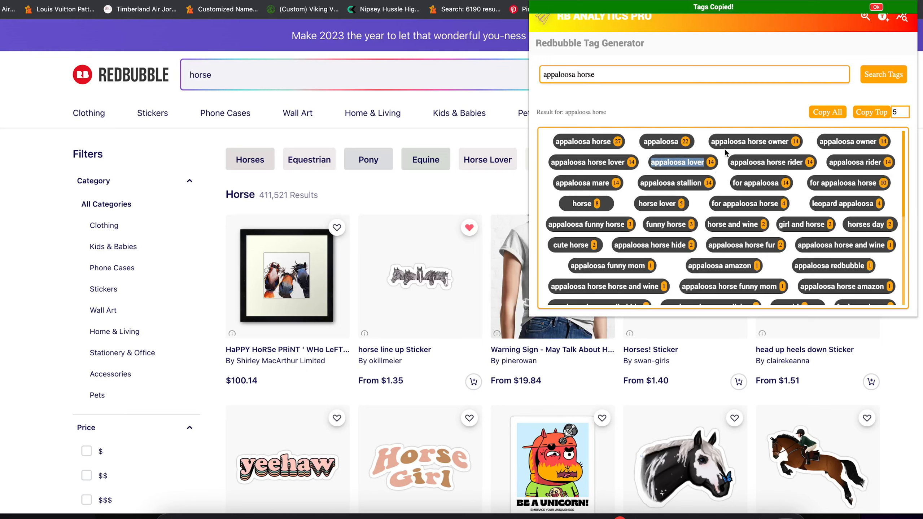
{"action": "left_click", "coordinate": [713, 146]}
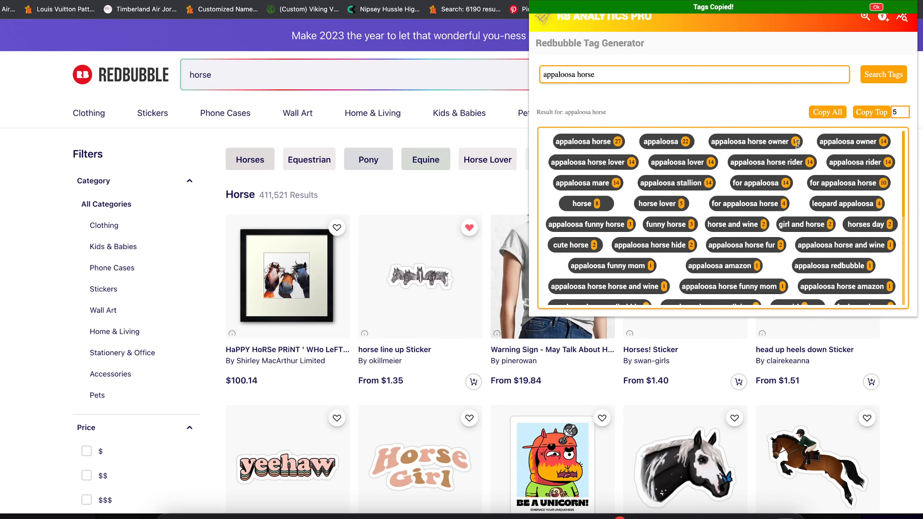
{"action": "left_click_drag", "start_coordinate": [788, 142], "coordinate": [758, 145]}
{"action": "left_click", "coordinate": [782, 152]}
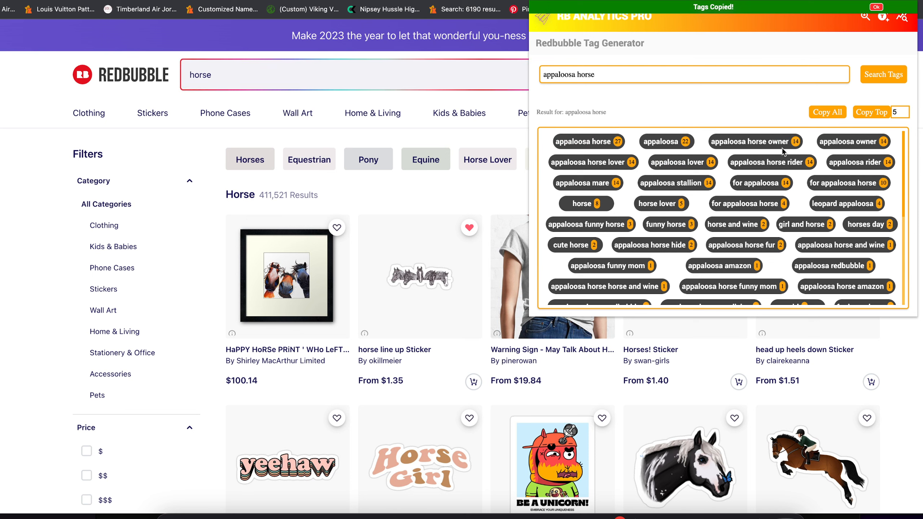
{"action": "scroll", "coordinate": [710, 203], "scroll_direction": "down", "scroll_amount": 3}
{"action": "scroll", "coordinate": [823, 184], "scroll_direction": "up", "scroll_amount": 3}
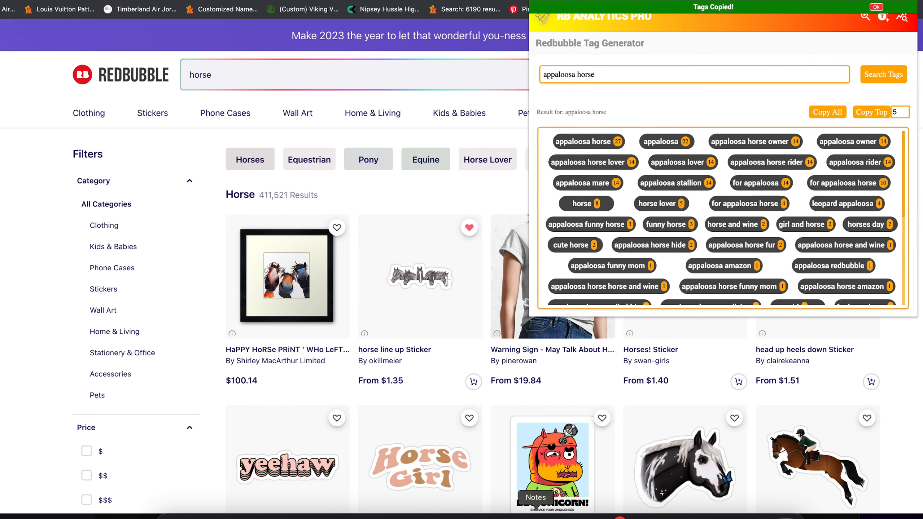
{"action": "left_click", "coordinate": [535, 514]}
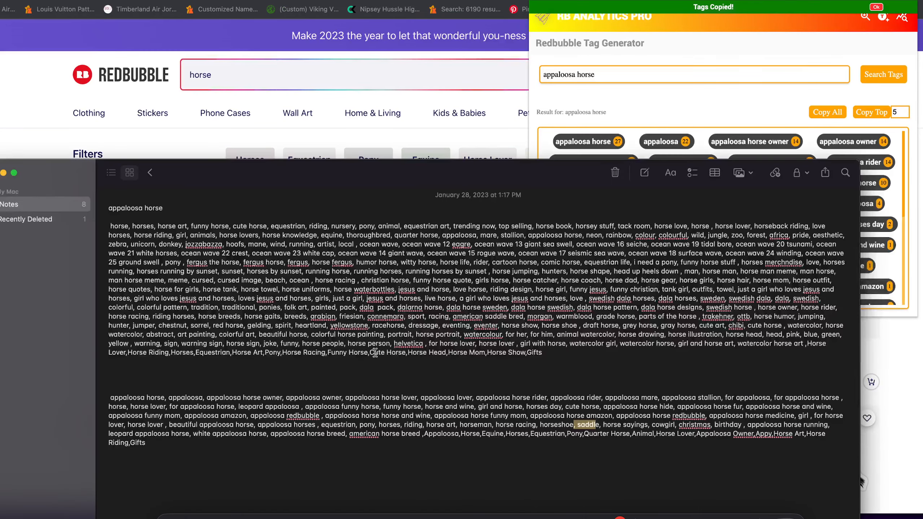
{"action": "left_click", "coordinate": [751, 96]}
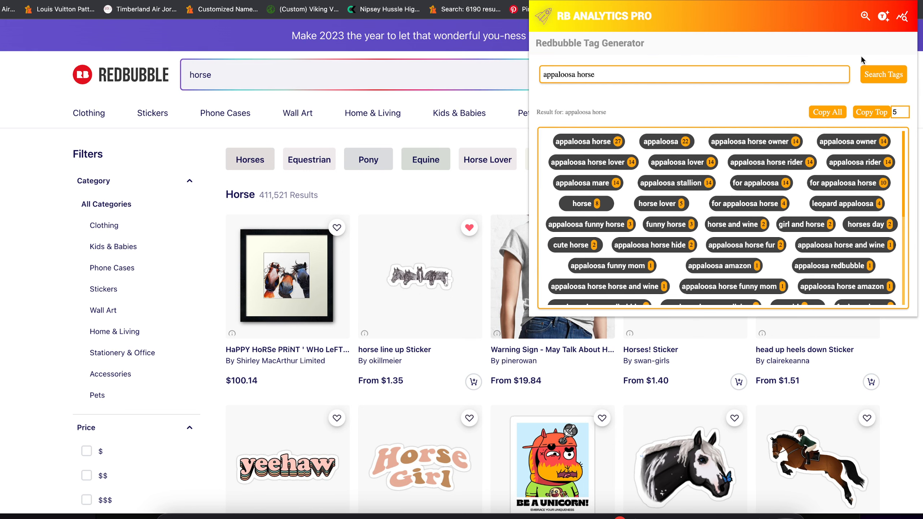
Run an RB Analytics Pro Keyword Research search for "appaloosa horse".
{"action": "left_click", "coordinate": [865, 17]}
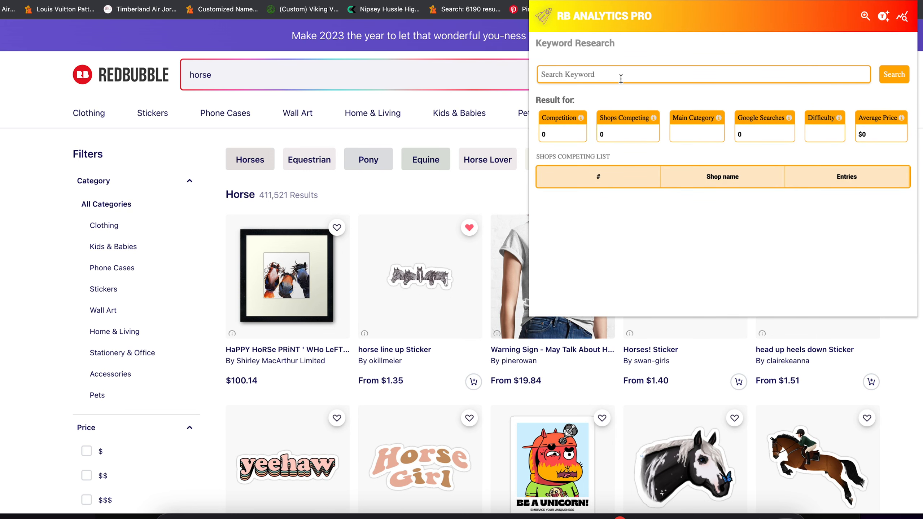
{"action": "key", "text": "ctrl+v"}
{"action": "key", "text": "ctrl+a"}
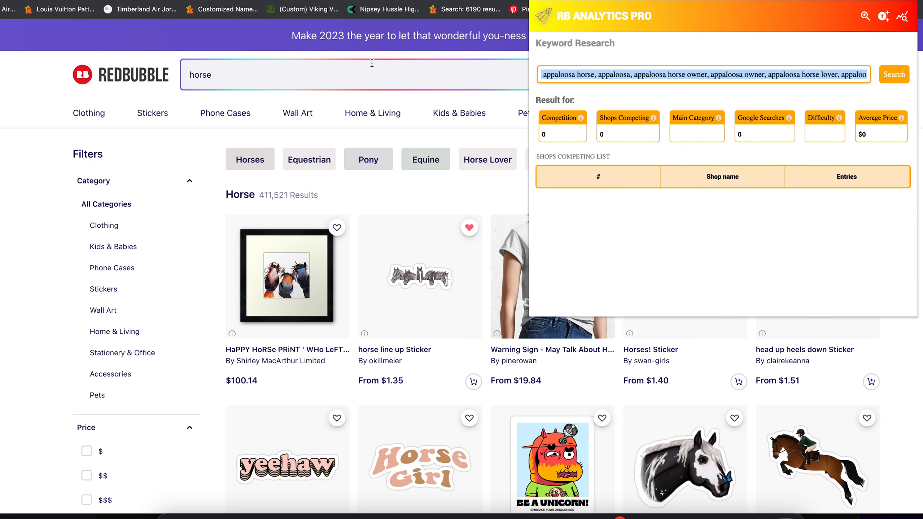
{"action": "left_click", "coordinate": [602, 77]}
{"action": "left_click_drag", "start_coordinate": [597, 75], "coordinate": [921, 77]}
{"action": "type", "text": "appaloosa horse"}
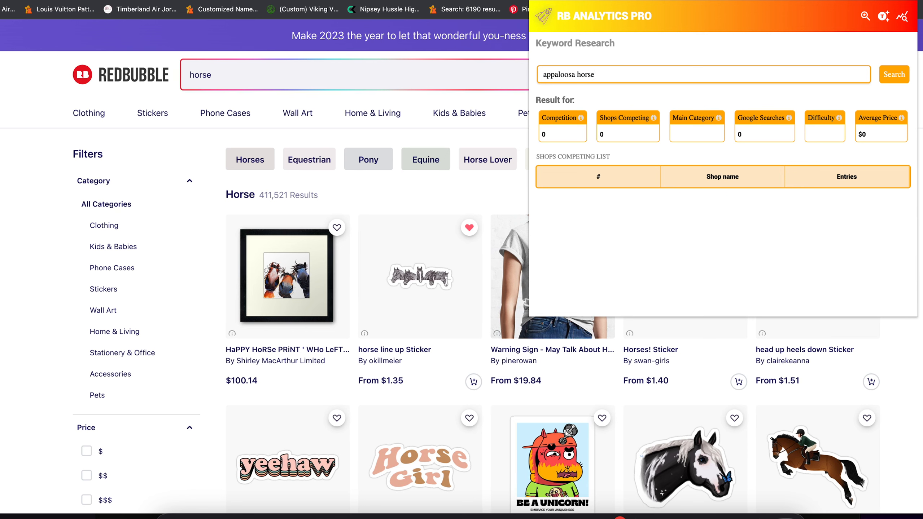
{"action": "left_click", "coordinate": [899, 80]}
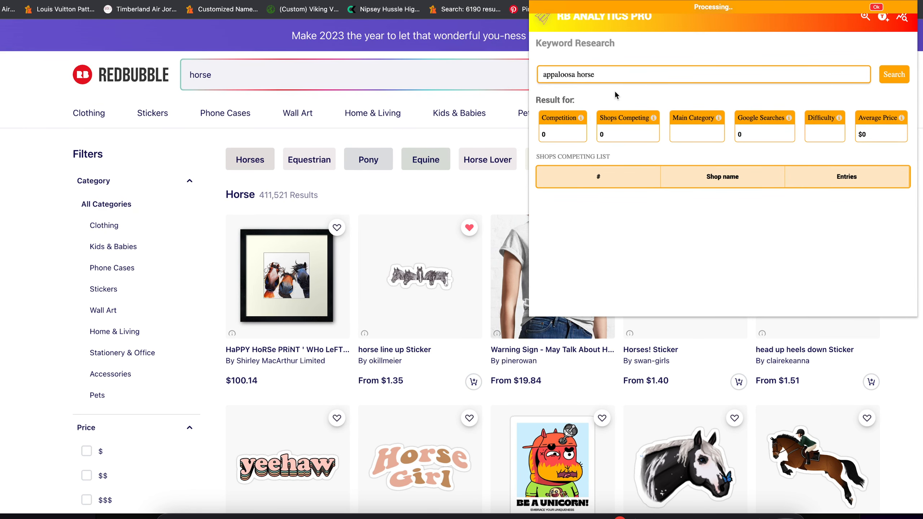
Examine the Shops Competing List in the "appaloosa horse" keyword results.
{"action": "scroll", "coordinate": [600, 76], "scroll_direction": "down", "scroll_amount": 2}
{"action": "scroll", "coordinate": [599, 73], "scroll_direction": "down", "scroll_amount": 6}
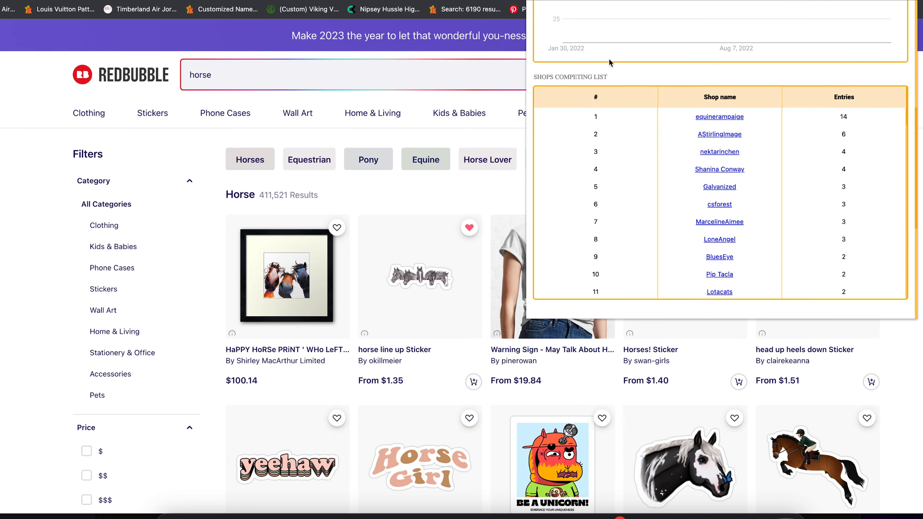
{"action": "scroll", "coordinate": [608, 58], "scroll_direction": "up", "scroll_amount": 8}
{"action": "scroll", "coordinate": [647, 235], "scroll_direction": "down", "scroll_amount": 8}
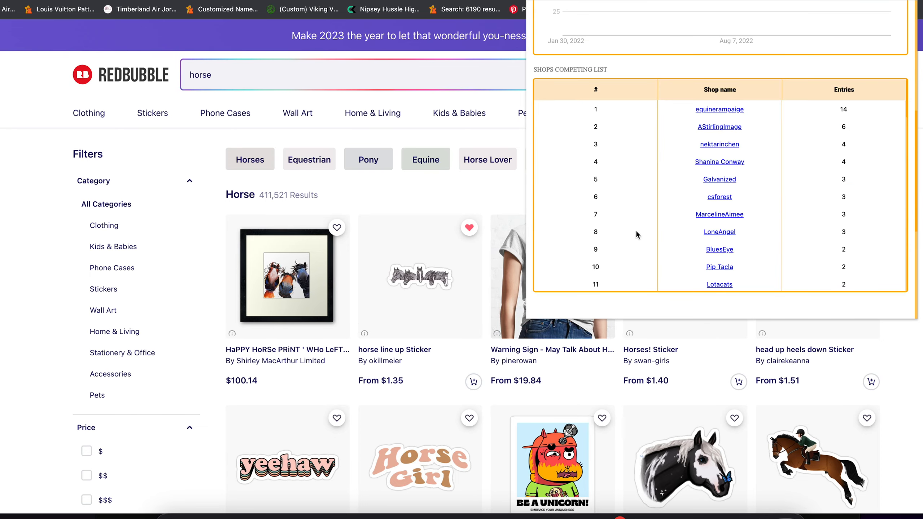
{"action": "scroll", "coordinate": [597, 120], "scroll_direction": "down", "scroll_amount": 10}
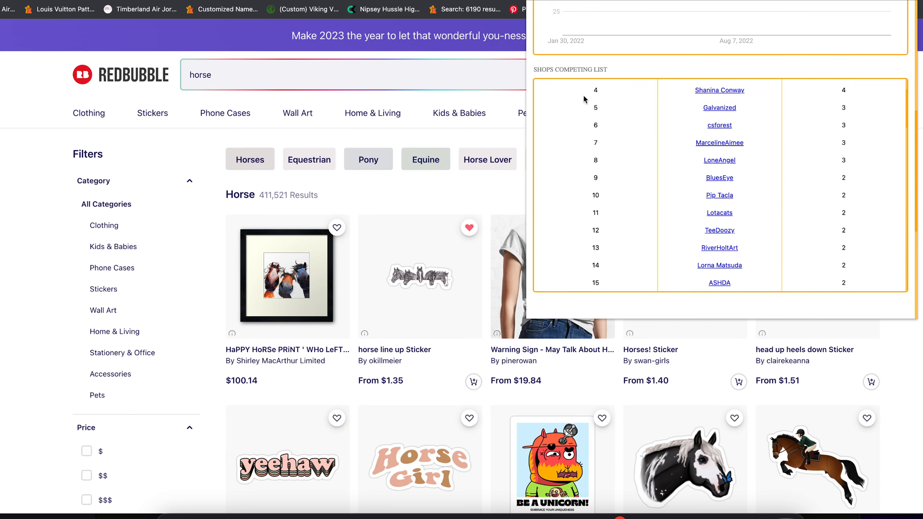
{"action": "scroll", "coordinate": [640, 160], "scroll_direction": "up", "scroll_amount": 10}
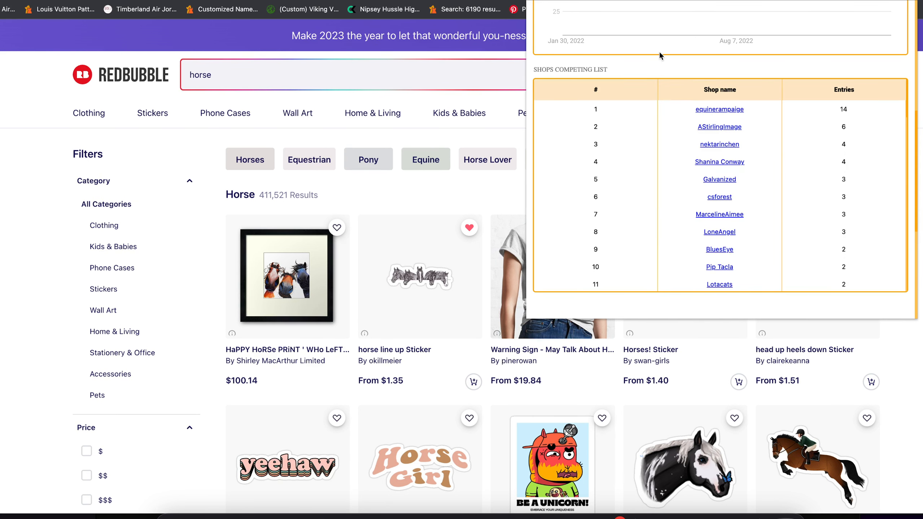
Examine the Related Keywords Search Data, checking the Google searches and competition for "sorrel peacock leopard appaloosa".
{"action": "scroll", "coordinate": [660, 54], "scroll_direction": "down", "scroll_amount": 5}
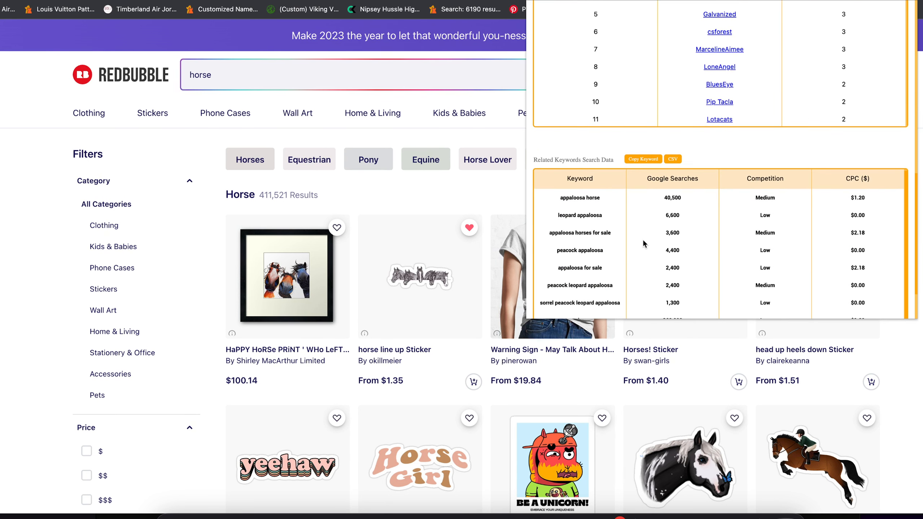
{"action": "scroll", "coordinate": [583, 142], "scroll_direction": "down", "scroll_amount": 3}
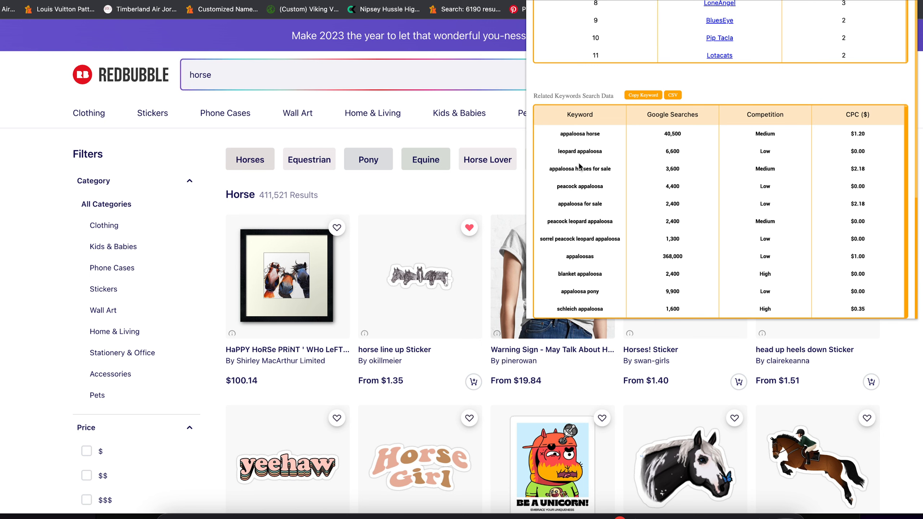
{"action": "left_click_drag", "start_coordinate": [577, 151], "coordinate": [587, 307]}
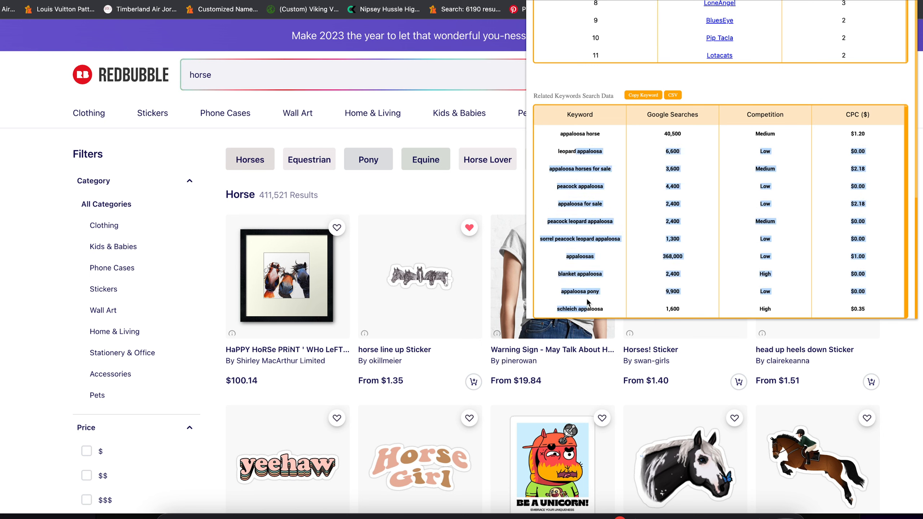
{"action": "left_click", "coordinate": [591, 307]}
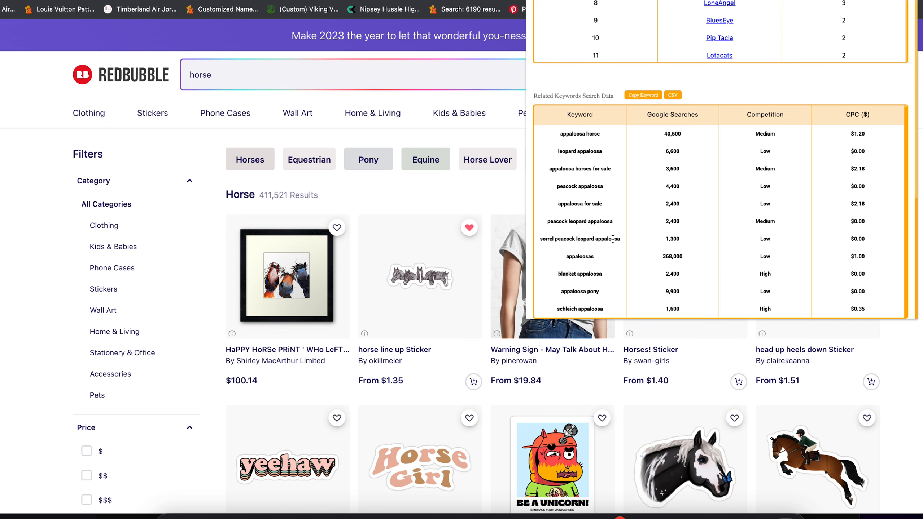
{"action": "left_click", "coordinate": [537, 242]}
{"action": "double_click", "coordinate": [672, 239]}
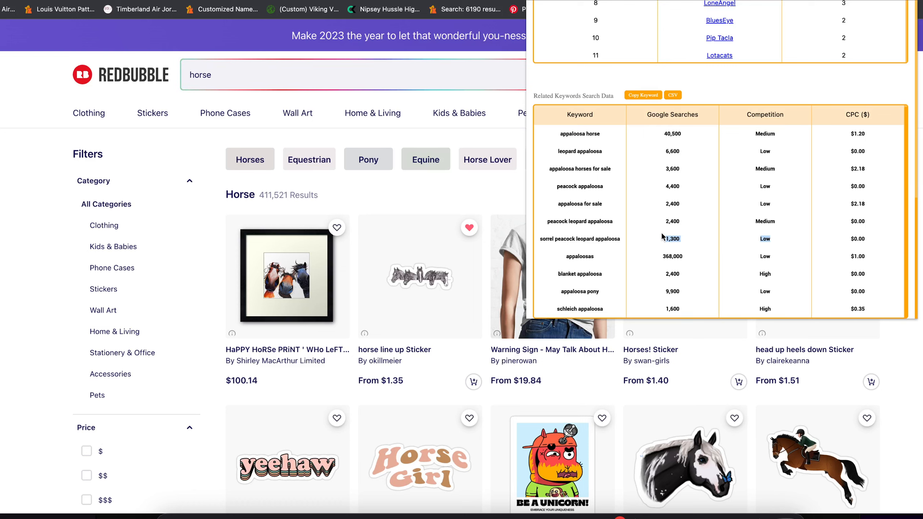
{"action": "left_click", "coordinate": [617, 239]}
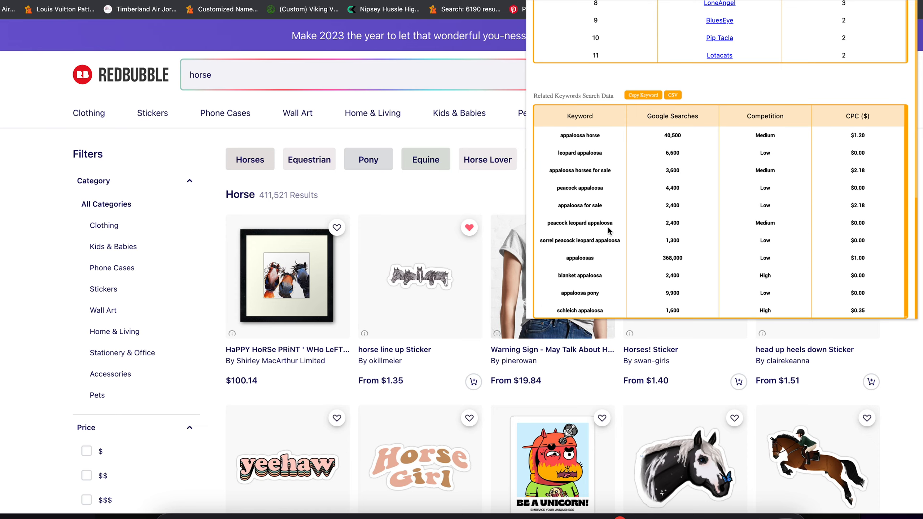
Recheck the "appaloosa horse" research results and copy the related keyword "peacock leopard appaloosa".
{"action": "scroll", "coordinate": [607, 226], "scroll_direction": "up", "scroll_amount": 10}
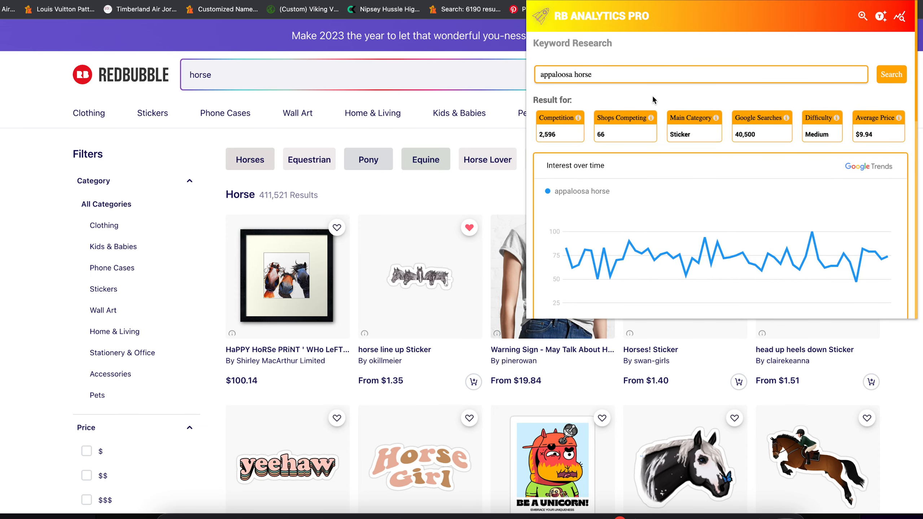
{"action": "scroll", "coordinate": [638, 87], "scroll_direction": "down", "scroll_amount": 15}
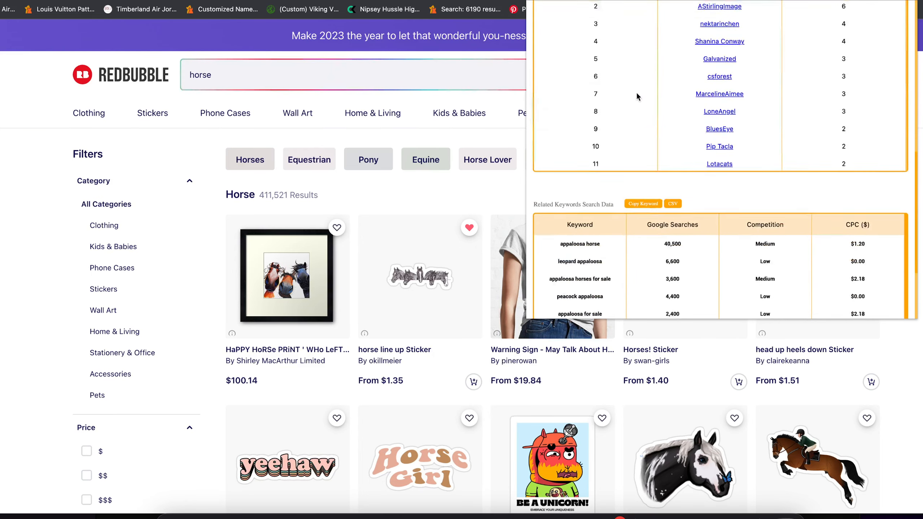
{"action": "scroll", "coordinate": [575, 202], "scroll_direction": "down", "scroll_amount": 3}
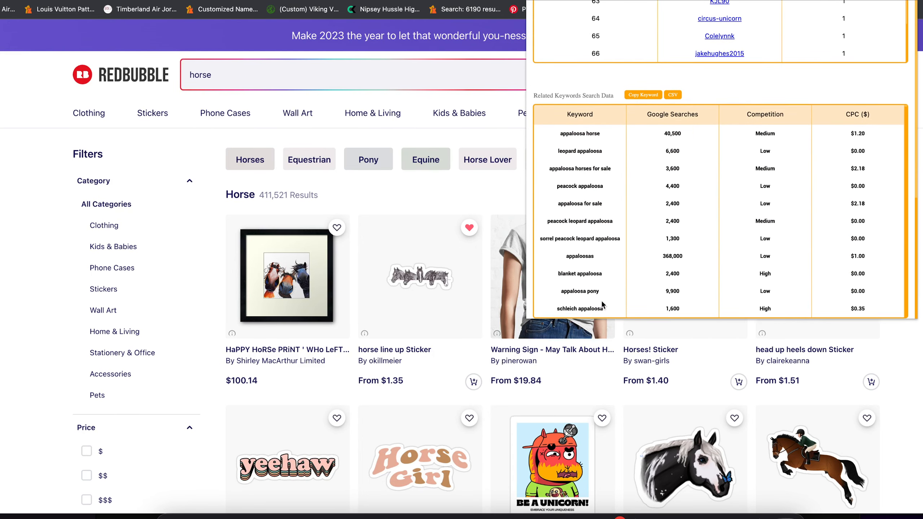
{"action": "scroll", "coordinate": [607, 153], "scroll_direction": "down", "scroll_amount": 1}
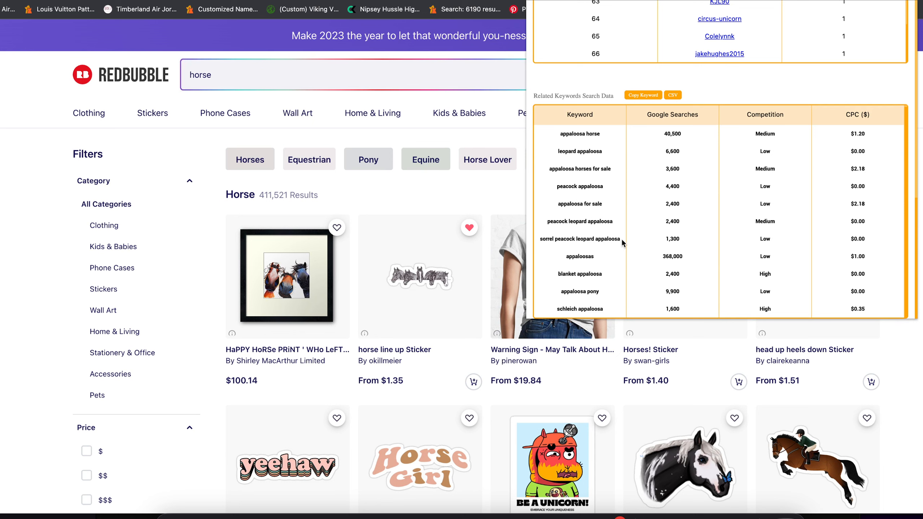
{"action": "left_click_drag", "start_coordinate": [610, 221], "coordinate": [548, 222]}
{"action": "key", "text": "ctrl+c"}
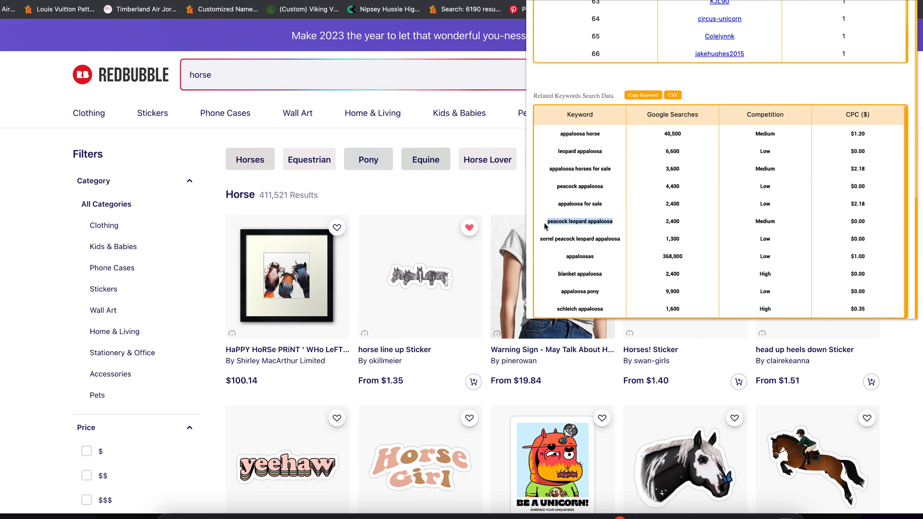
Search Redbubble for "peacock leopard appaloosa" in place of "horse".
{"action": "left_click", "coordinate": [407, 80]}
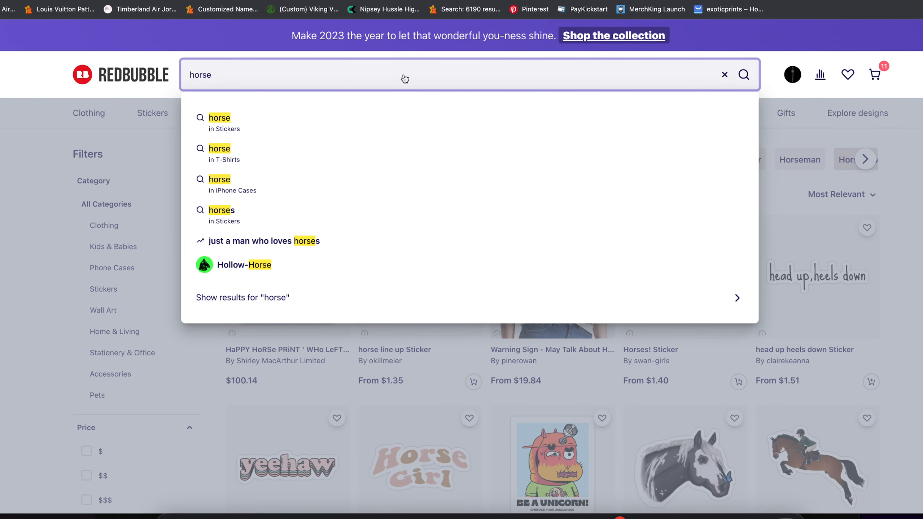
{"action": "key", "text": "BackSpace"}
{"action": "key", "text": "BackSpace"}
{"action": "key", "text": "BackSpace"}
{"action": "key", "text": "BackSpace"}
{"action": "key", "text": "BackSpace"}
{"action": "key", "text": "ctrl+v"}
{"action": "key", "text": "Return"}
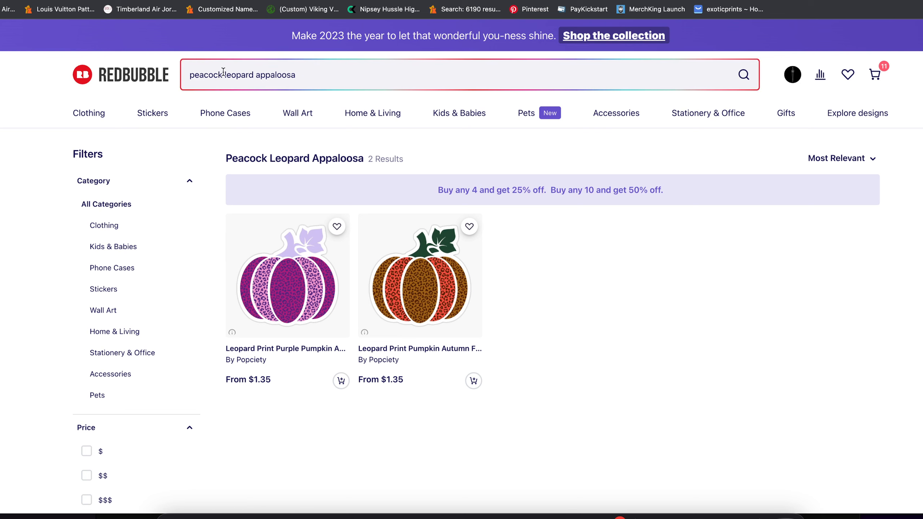
Run an RB Analytics Pro Keyword Research search for "peacock leopard appaloosa".
{"action": "left_click", "coordinate": [914, 1]}
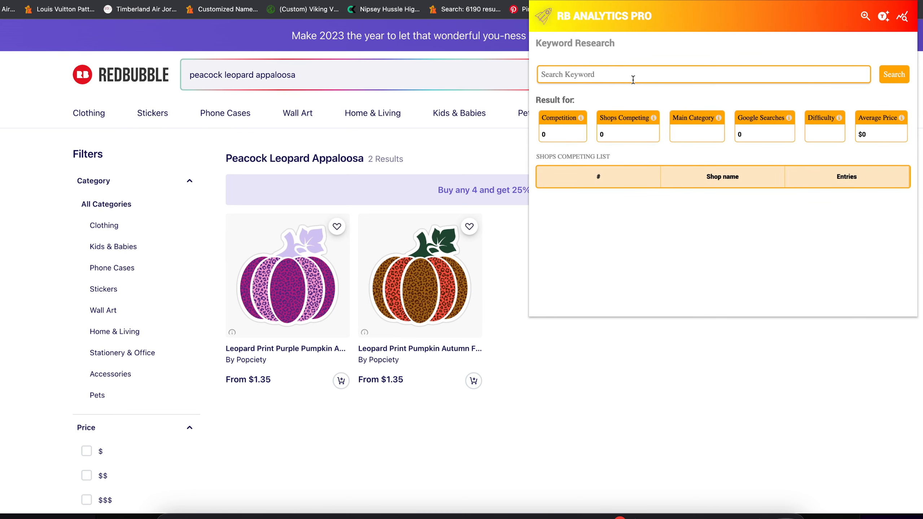
{"action": "left_click", "coordinate": [633, 80]}
{"action": "key", "text": "ctrl+v"}
{"action": "left_click", "coordinate": [891, 78]}
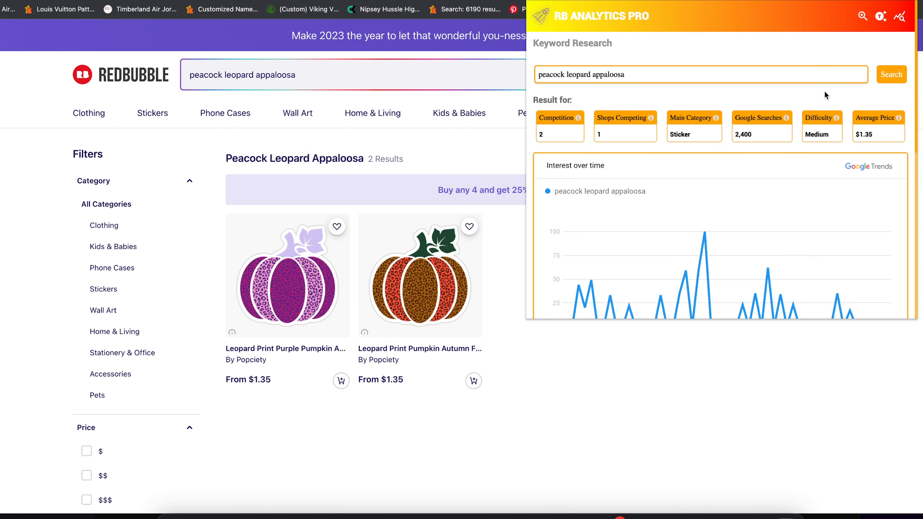
Examine the "peacock leopard appaloosa" summary metrics, interest over time, Shops Competing List and Related Keywords Search Data.
{"action": "scroll", "coordinate": [818, 94], "scroll_direction": "down", "scroll_amount": 10}
{"action": "scroll", "coordinate": [612, 153], "scroll_direction": "up", "scroll_amount": 9}
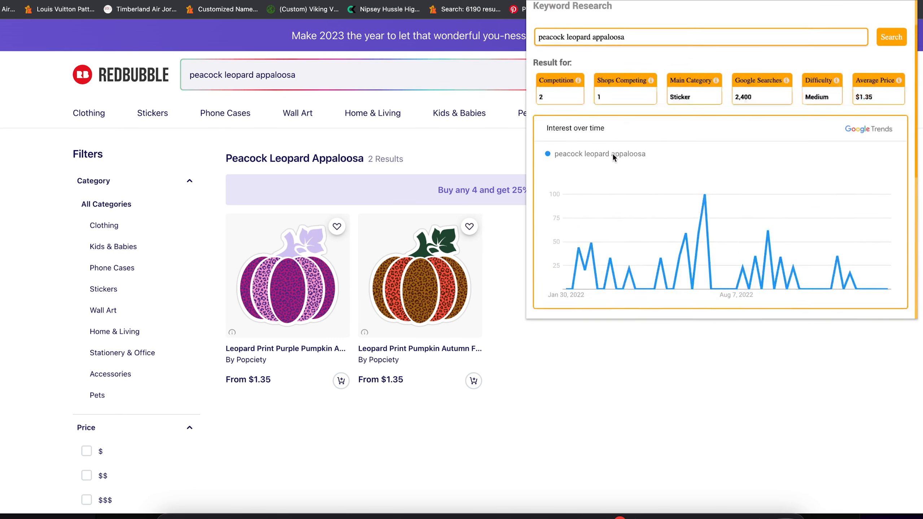
{"action": "scroll", "coordinate": [613, 154], "scroll_direction": "up", "scroll_amount": 1}
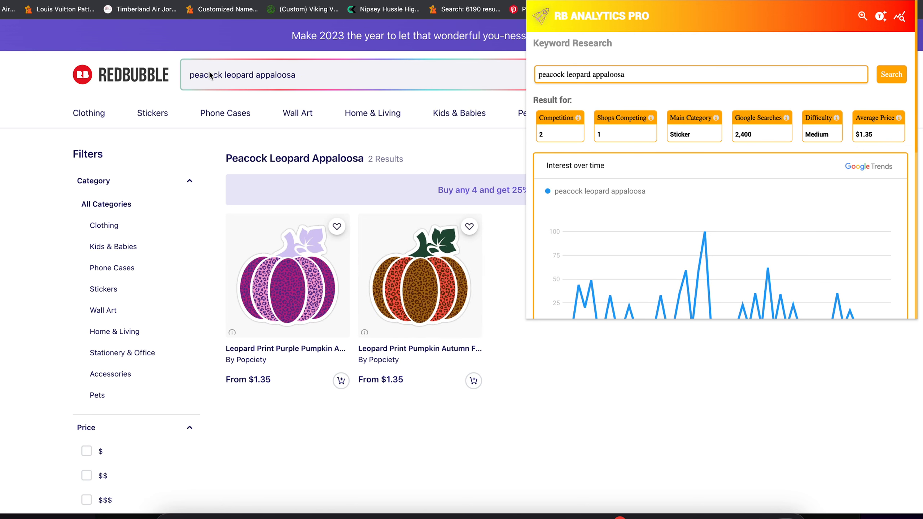
{"action": "scroll", "coordinate": [665, 141], "scroll_direction": "down", "scroll_amount": 6}
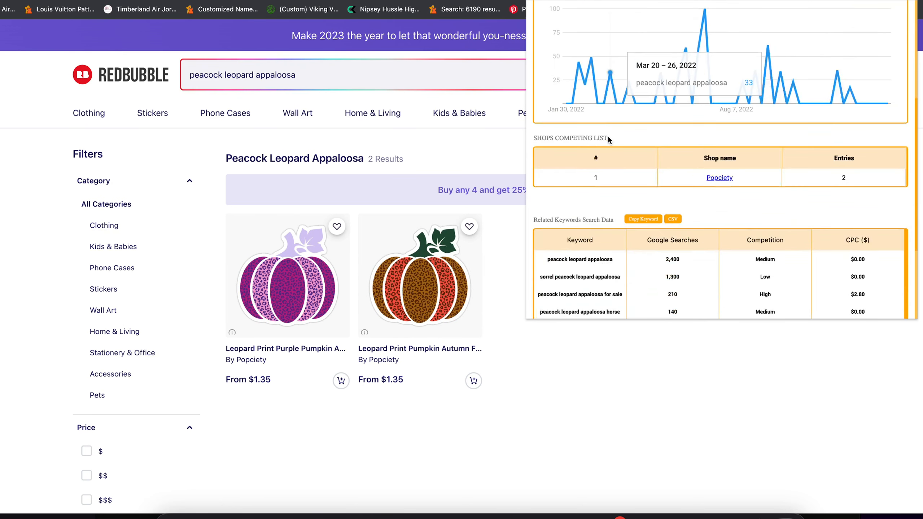
{"action": "scroll", "coordinate": [608, 138], "scroll_direction": "down", "scroll_amount": 3}
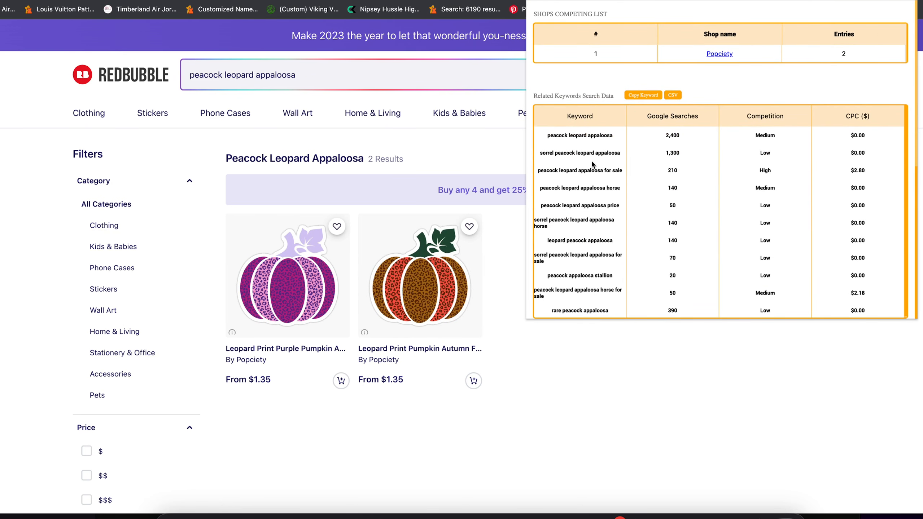
{"action": "scroll", "coordinate": [612, 153], "scroll_direction": "up", "scroll_amount": 4}
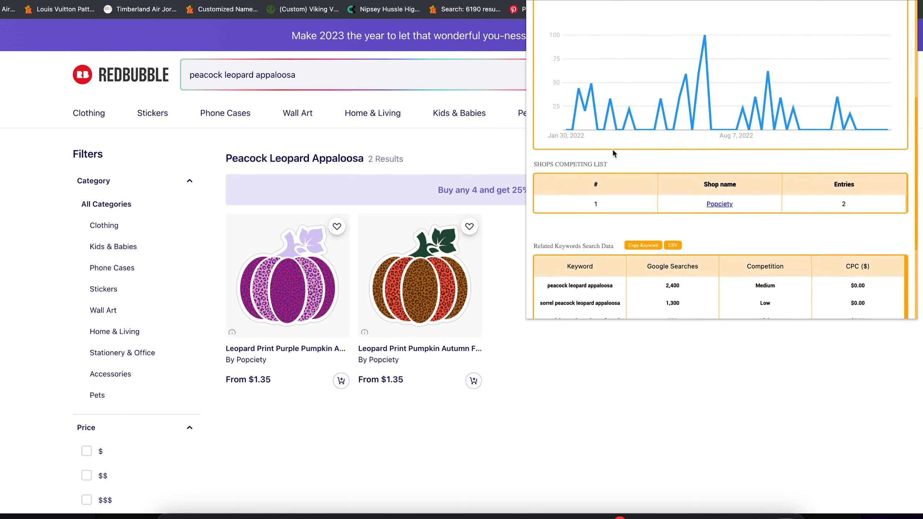
{"action": "scroll", "coordinate": [612, 149], "scroll_direction": "up", "scroll_amount": 5}
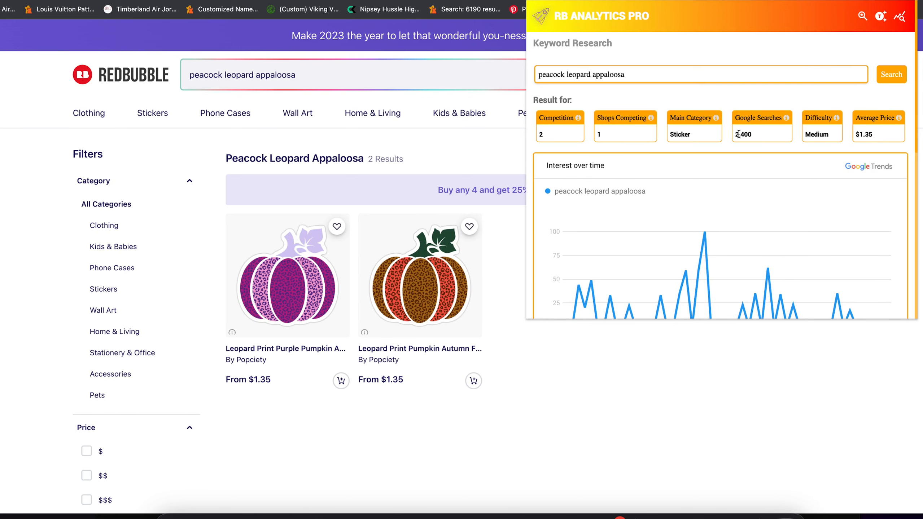
{"action": "scroll", "coordinate": [683, 141], "scroll_direction": "down", "scroll_amount": 5}
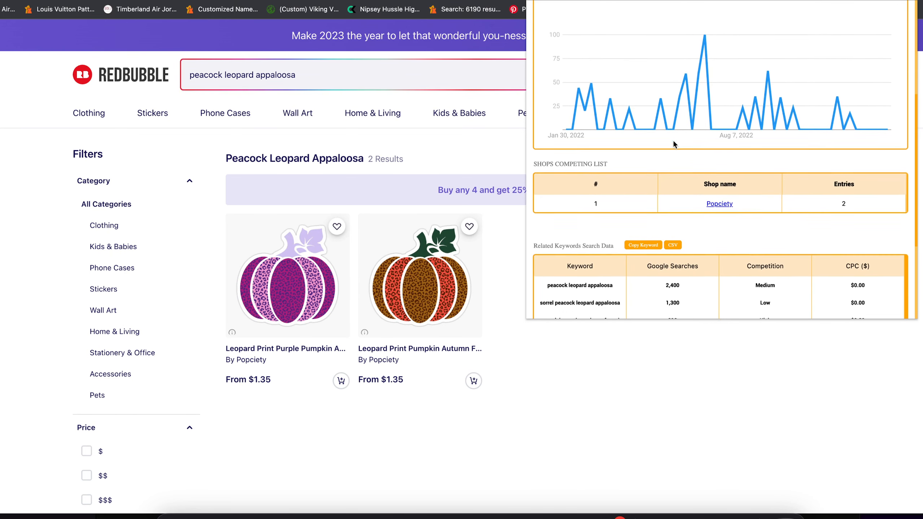
{"action": "scroll", "coordinate": [673, 145], "scroll_direction": "up", "scroll_amount": 5}
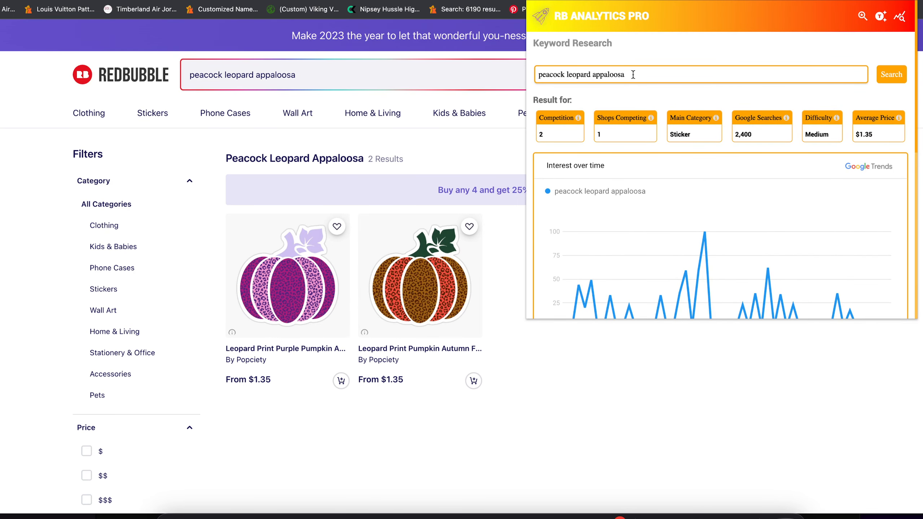
Replace the researched keyword with "appaloosa horse" and run the Keyword Research search.
{"action": "left_click_drag", "start_coordinate": [633, 75], "coordinate": [509, 71]}
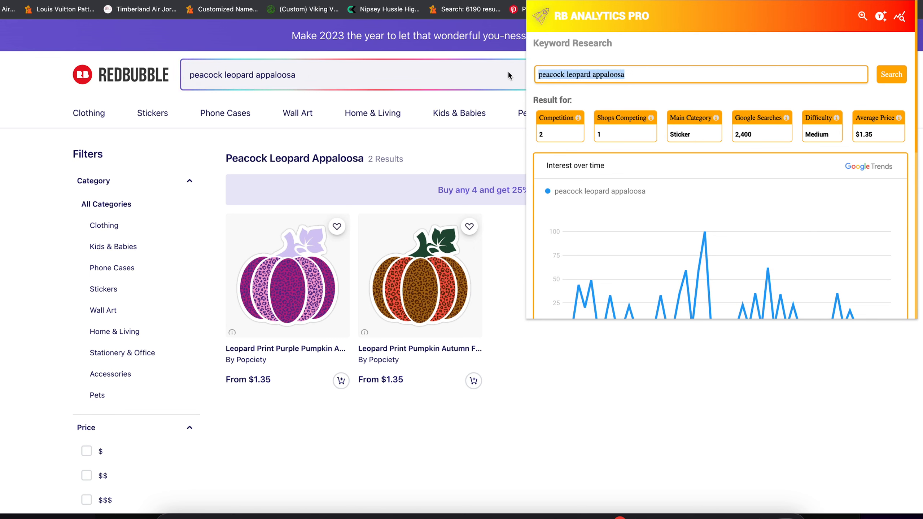
{"action": "key", "text": "ctrl+x"}
{"action": "key", "text": "ctrl+v"}
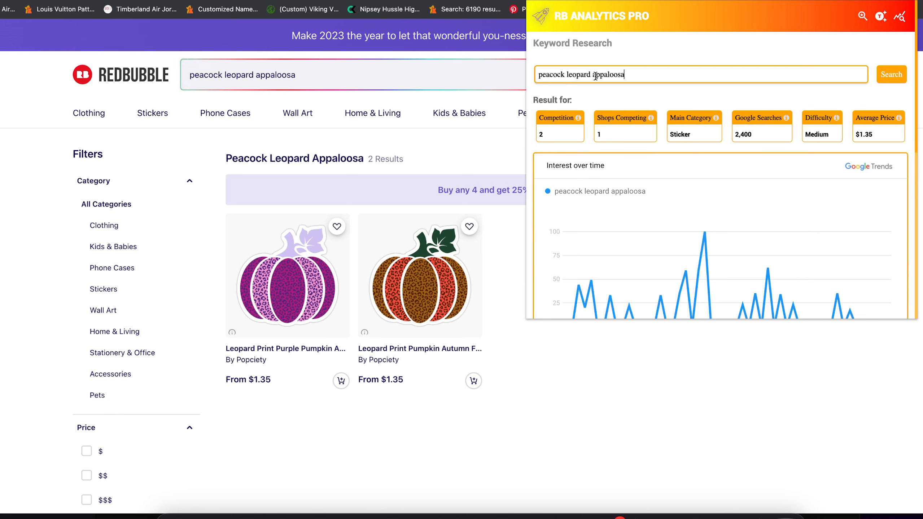
{"action": "key", "text": "ctrl+a"}
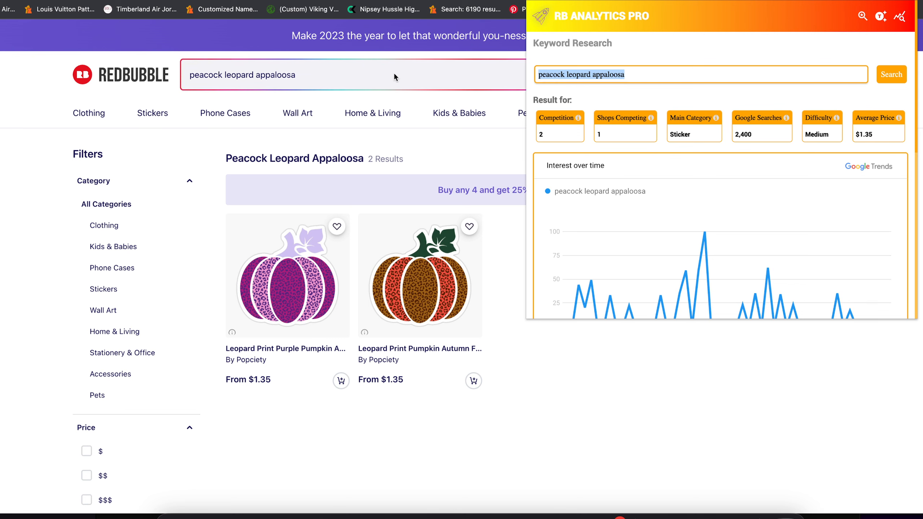
{"action": "left_click", "coordinate": [566, 74]}
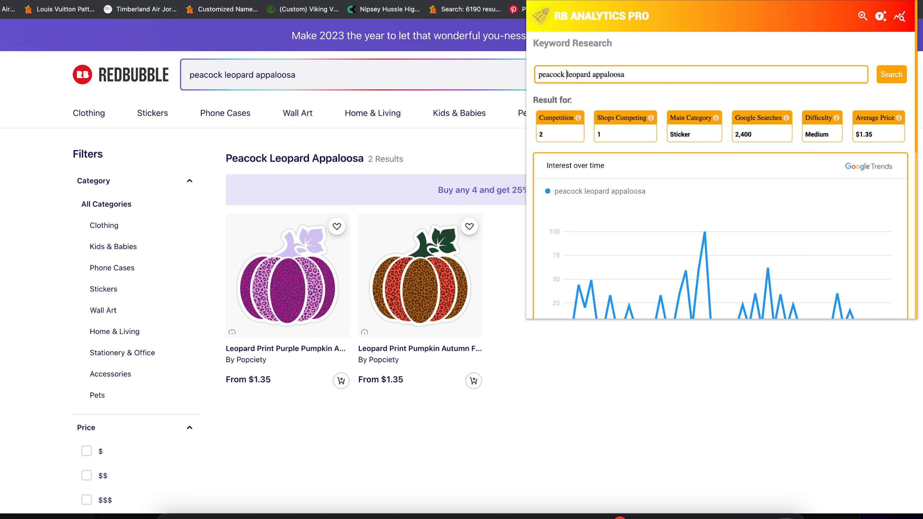
{"action": "left_click", "coordinate": [593, 75]}
{"action": "key", "text": "BackSpace"}
{"action": "key", "text": "BackSpace"}
{"action": "key", "text": "BackSpace"}
{"action": "key", "text": "BackSpace"}
{"action": "key", "text": "BackSpace"}
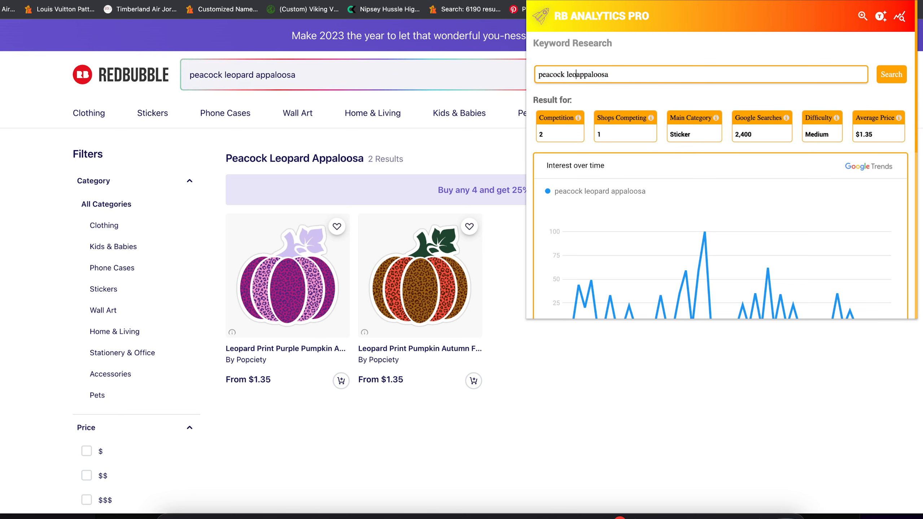
{"action": "key", "text": "BackSpace"}
{"action": "key", "text": "BackSpace"}
{"action": "key", "text": "BackSpace"}
{"action": "key", "text": "BackSpace"}
{"action": "key", "text": "BackSpace"}
{"action": "key", "text": "BackSpace"}
{"action": "key", "text": "BackSpace"}
{"action": "key", "text": "BackSpace"}
{"action": "key", "text": "BackSpace"}
{"action": "key", "text": "BackSpace"}
{"action": "key", "text": "BackSpace"}
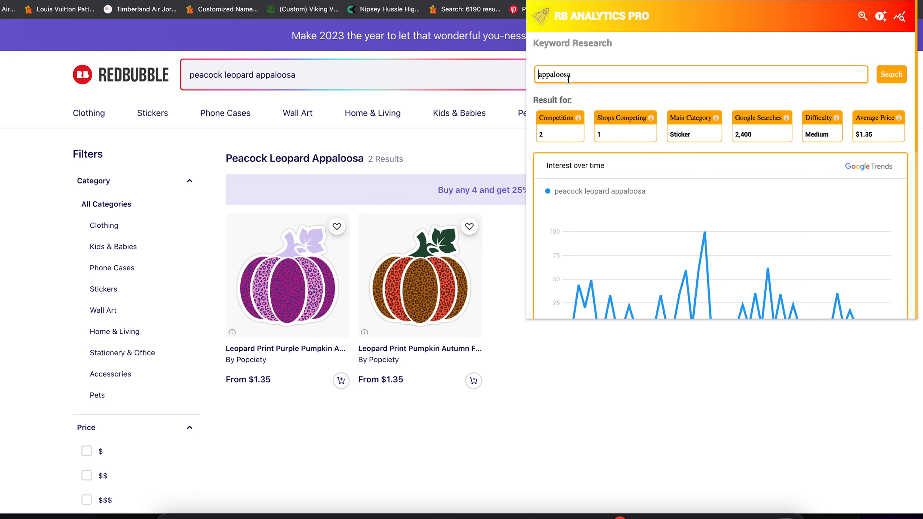
{"action": "left_click", "coordinate": [603, 76]}
{"action": "type", "text": "h"}
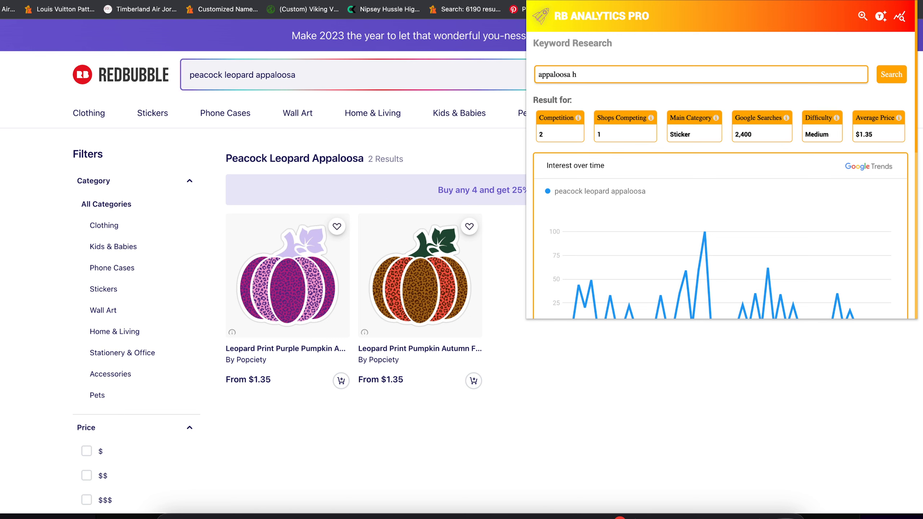
{"action": "type", "text": "orse"}
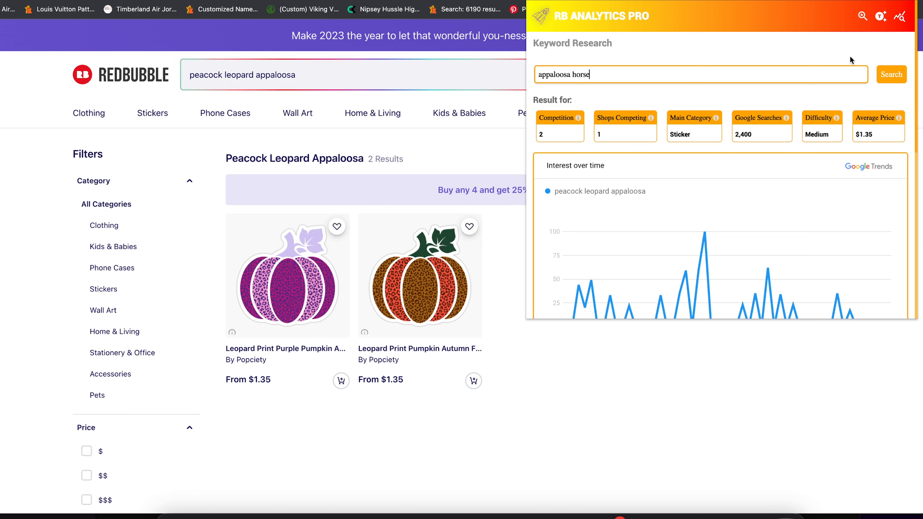
{"action": "left_click", "coordinate": [891, 75]}
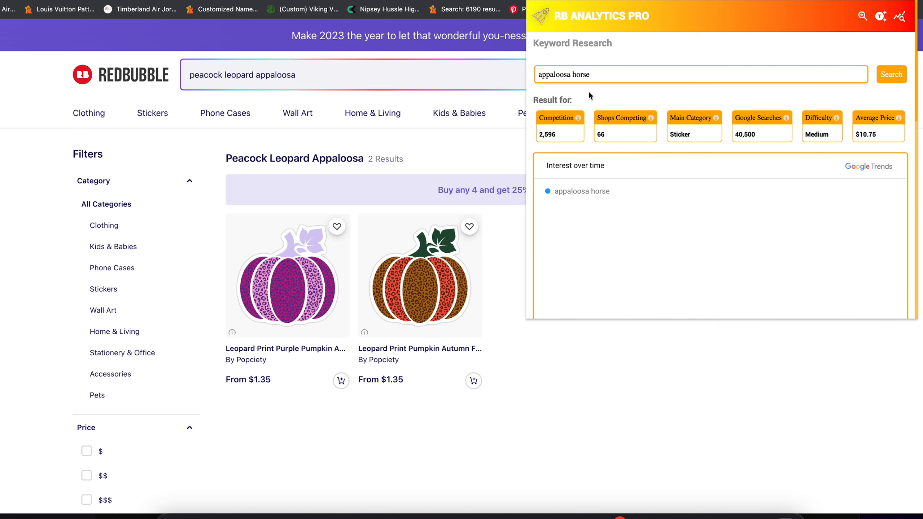
Compare the "appaloosa horse" Shops Competing List with the Shops Competing figure in the result summary.
{"action": "scroll", "coordinate": [684, 88], "scroll_direction": "down", "scroll_amount": 10}
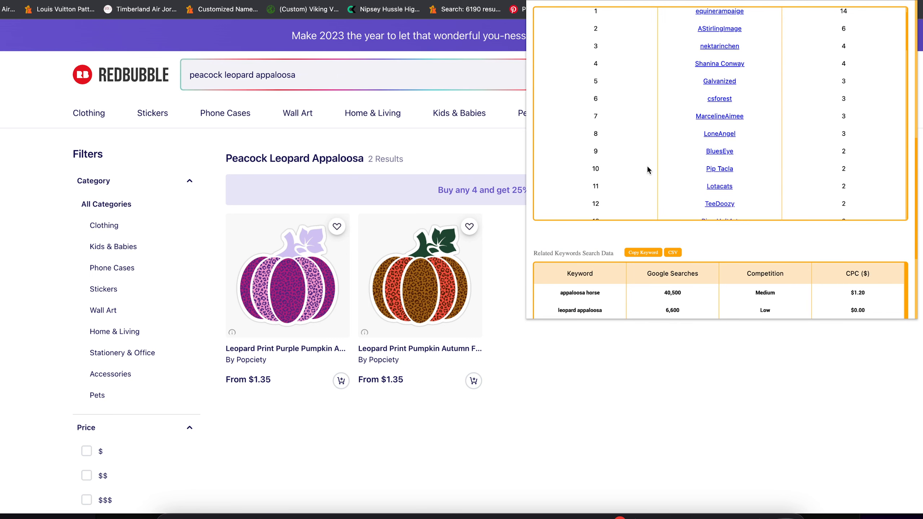
{"action": "scroll", "coordinate": [609, 109], "scroll_direction": "up", "scroll_amount": 4}
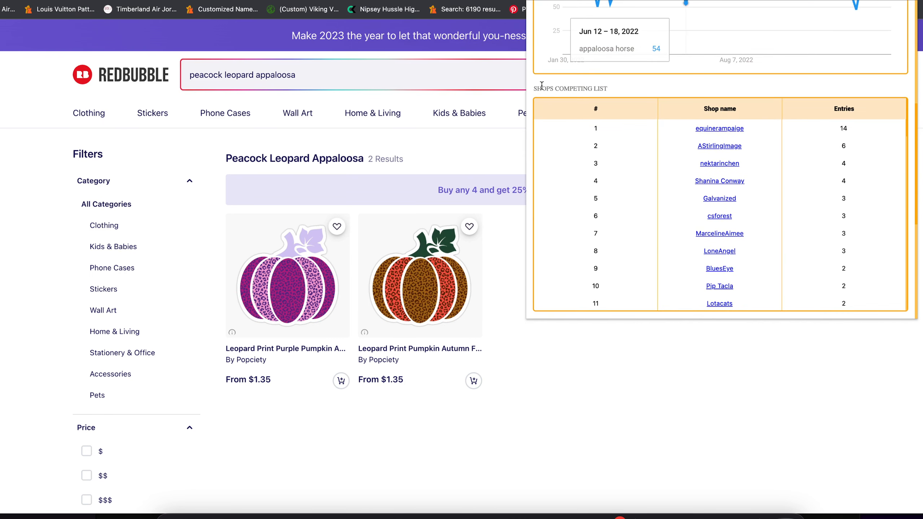
{"action": "left_click_drag", "start_coordinate": [542, 86], "coordinate": [632, 93]}
{"action": "left_click", "coordinate": [621, 94]}
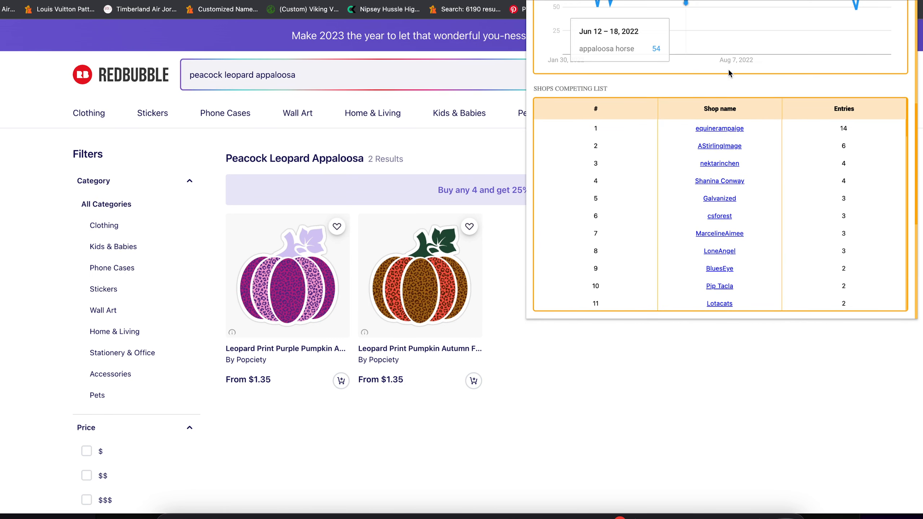
{"action": "scroll", "coordinate": [728, 69], "scroll_direction": "up", "scroll_amount": 6}
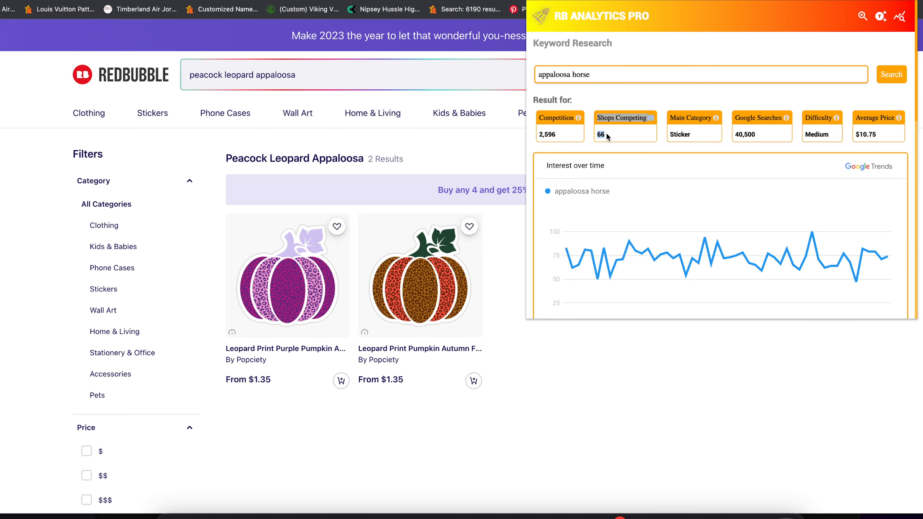
{"action": "scroll", "coordinate": [639, 107], "scroll_direction": "down", "scroll_amount": 10}
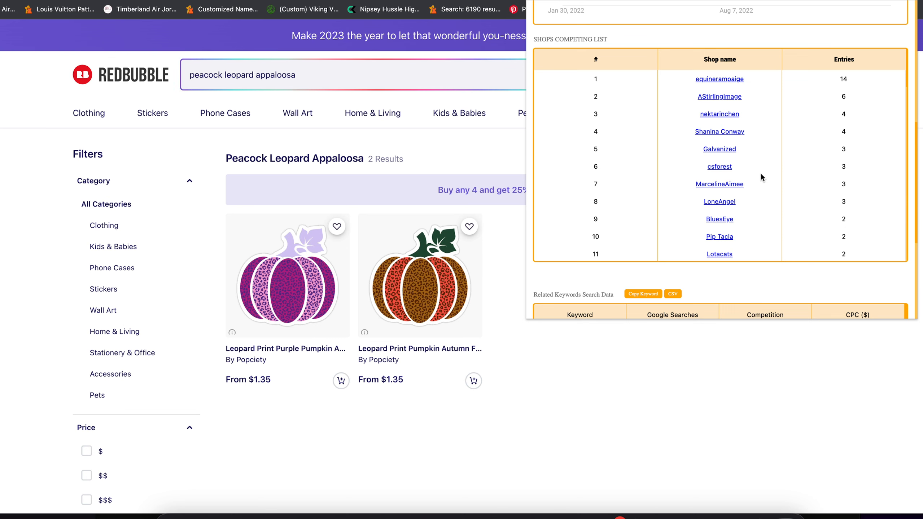
{"action": "scroll", "coordinate": [760, 172], "scroll_direction": "up", "scroll_amount": 10}
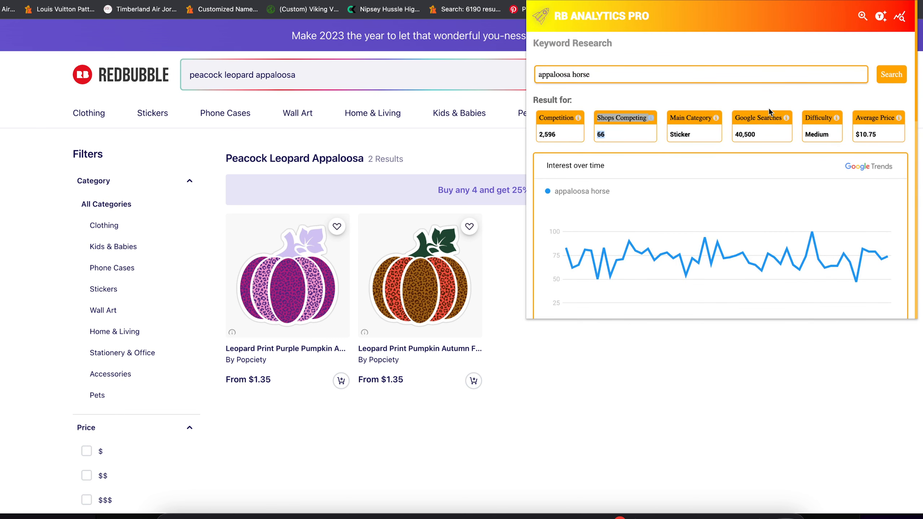
{"action": "left_click", "coordinate": [737, 93]}
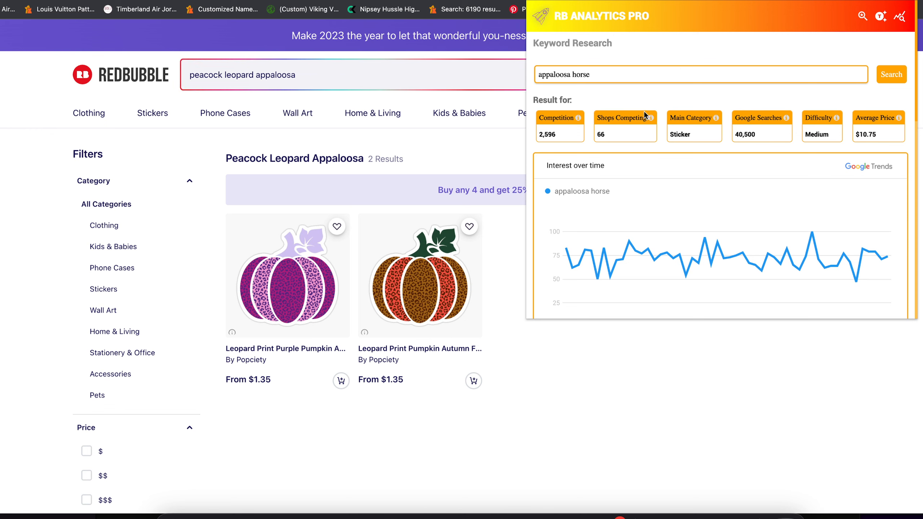
Highlight the Shops Competing figure and review the full list of competing shops and their entries for "appaloosa horse".
{"action": "left_click_drag", "start_coordinate": [605, 132], "coordinate": [596, 134]}
{"action": "scroll", "coordinate": [902, 92], "scroll_direction": "down", "scroll_amount": 3}
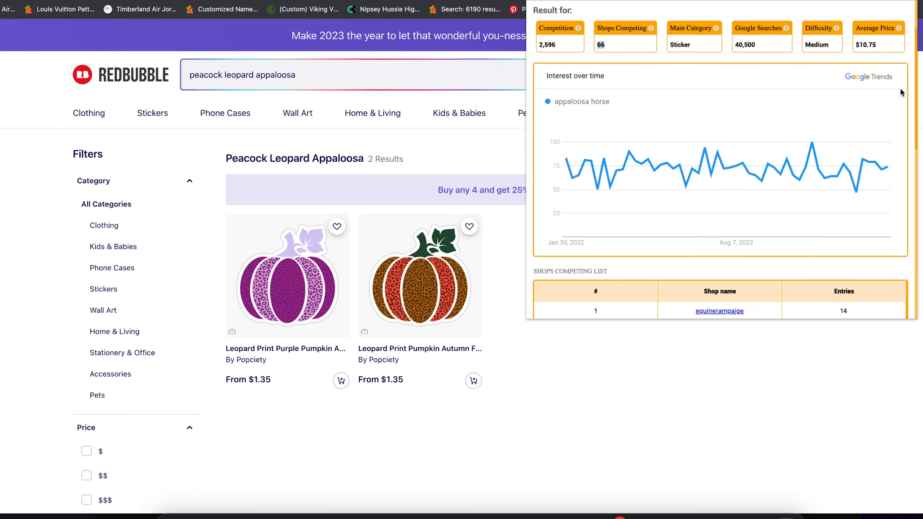
{"action": "scroll", "coordinate": [901, 87], "scroll_direction": "down", "scroll_amount": 5}
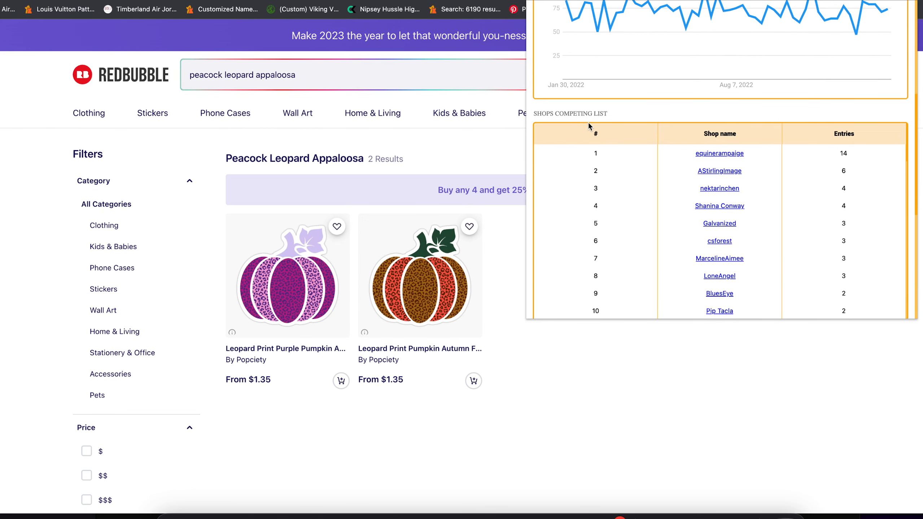
{"action": "scroll", "coordinate": [653, 113], "scroll_direction": "down", "scroll_amount": 1}
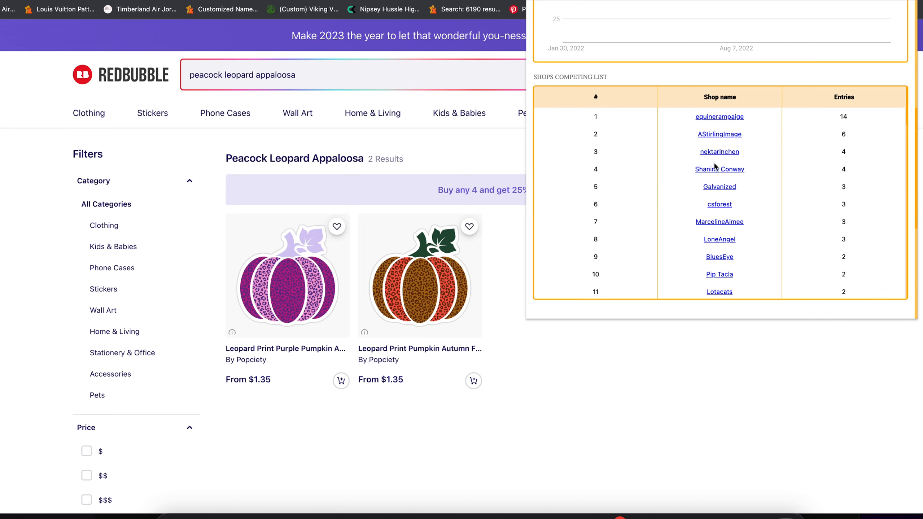
{"action": "scroll", "coordinate": [713, 164], "scroll_direction": "down", "scroll_amount": 20}
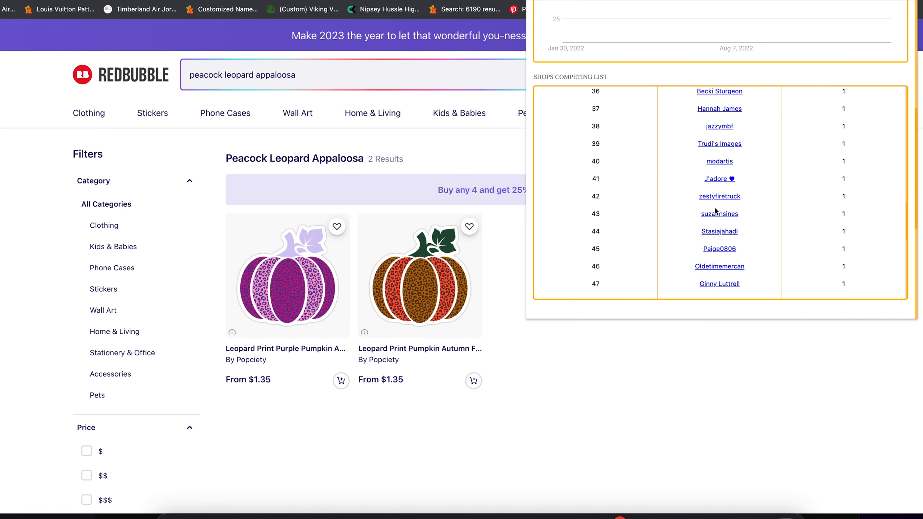
{"action": "scroll", "coordinate": [715, 211], "scroll_direction": "down", "scroll_amount": 15}
{"action": "scroll", "coordinate": [713, 209], "scroll_direction": "up", "scroll_amount": 20}
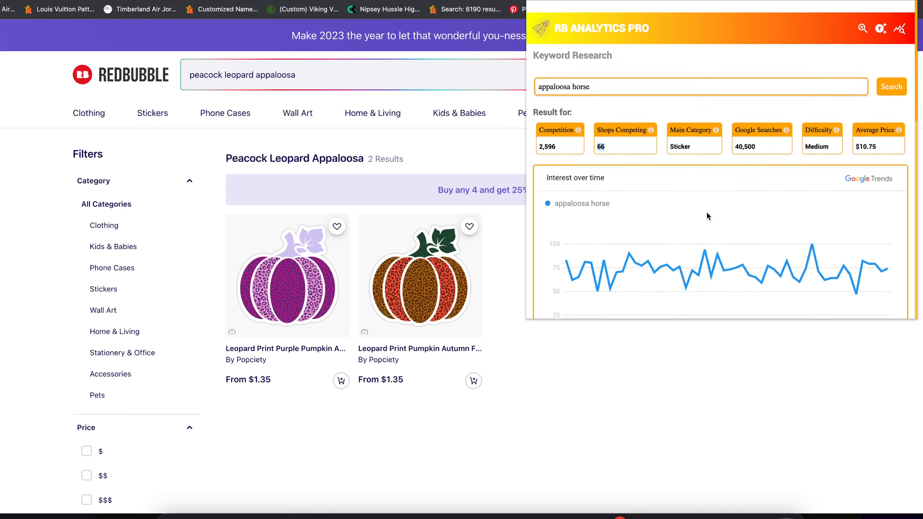
{"action": "scroll", "coordinate": [707, 218], "scroll_direction": "down", "scroll_amount": 10}
{"action": "scroll", "coordinate": [866, 204], "scroll_direction": "up", "scroll_amount": 3}
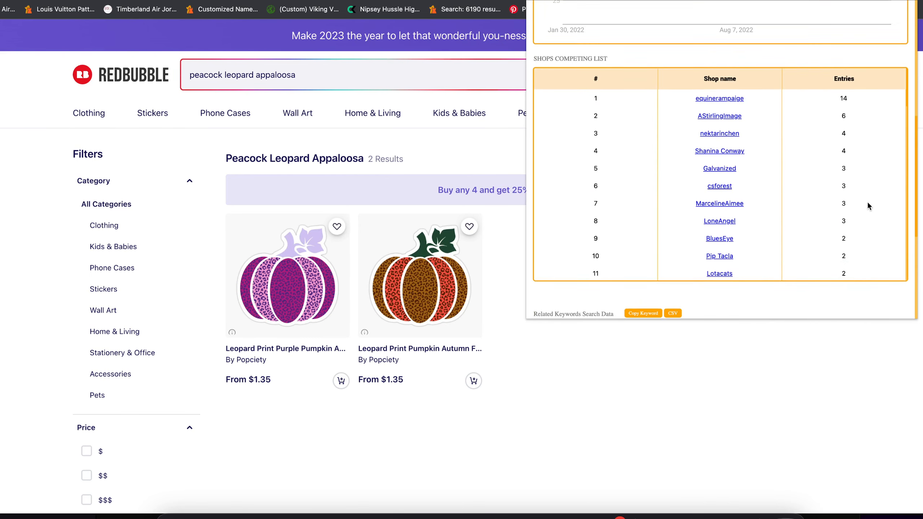
{"action": "scroll", "coordinate": [867, 203], "scroll_direction": "up", "scroll_amount": 2}
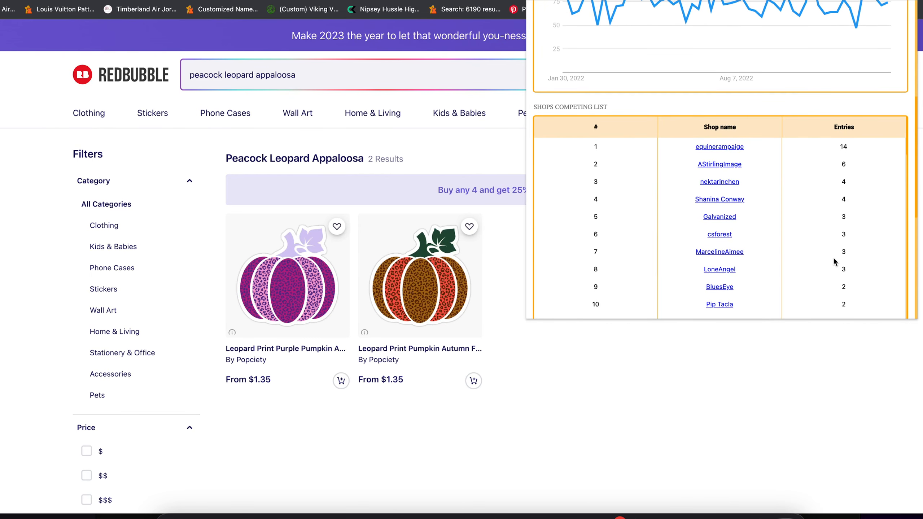
Examine the entries of the leading shops in the "appaloosa horse" Shops Competing List.
{"action": "scroll", "coordinate": [858, 125], "scroll_direction": "down", "scroll_amount": 2}
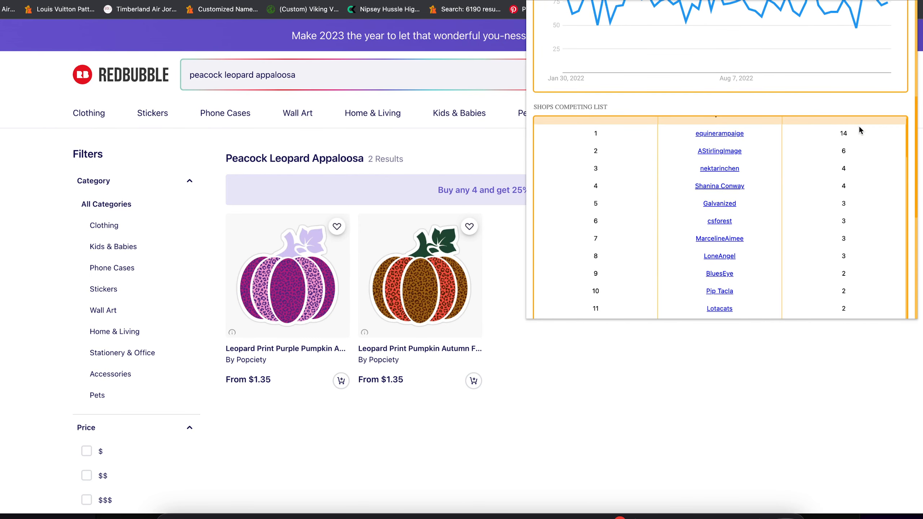
{"action": "scroll", "coordinate": [888, 112], "scroll_direction": "down", "scroll_amount": 1}
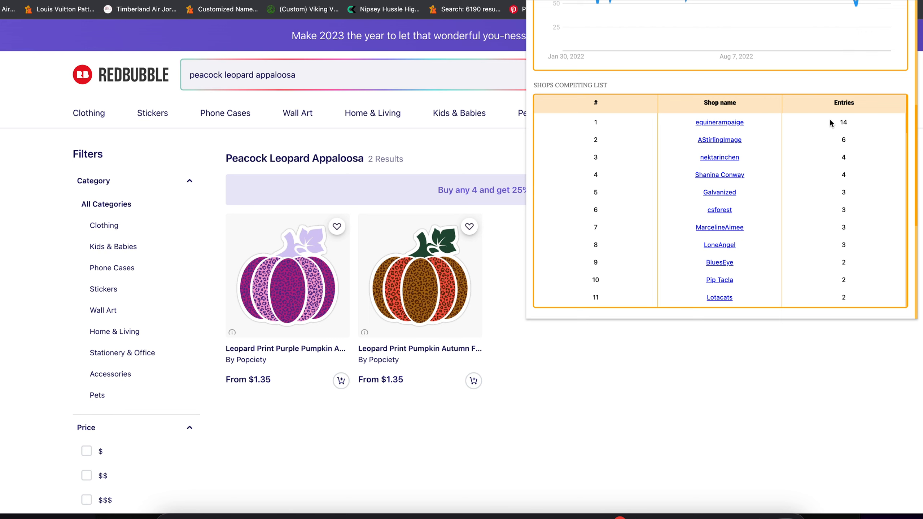
{"action": "scroll", "coordinate": [746, 100], "scroll_direction": "up", "scroll_amount": 12}
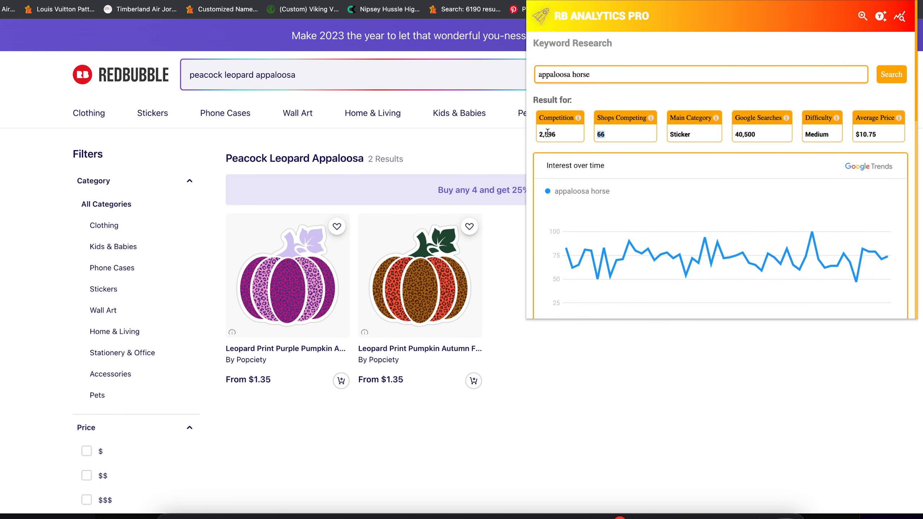
Highlight the Competition figure and the Google Searches figure in the "appaloosa horse" result summary.
{"action": "left_click_drag", "start_coordinate": [558, 135], "coordinate": [538, 134]}
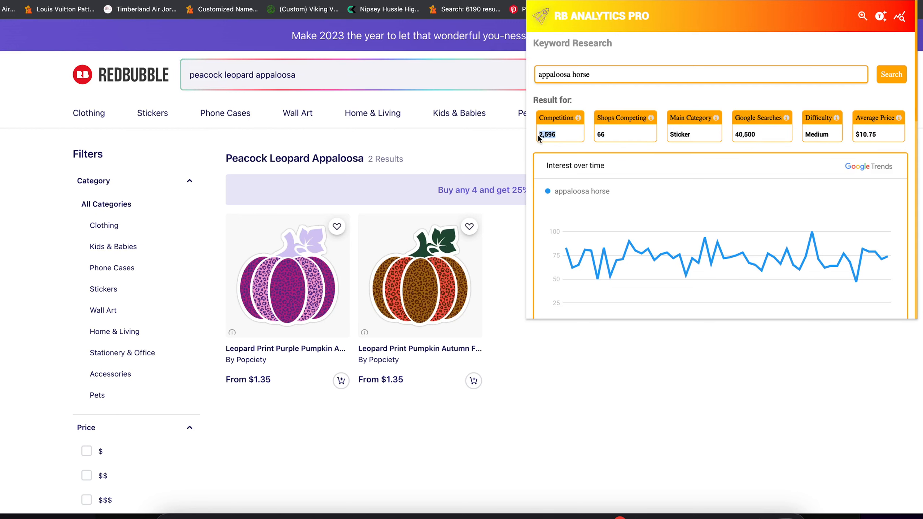
{"action": "left_click", "coordinate": [735, 134]}
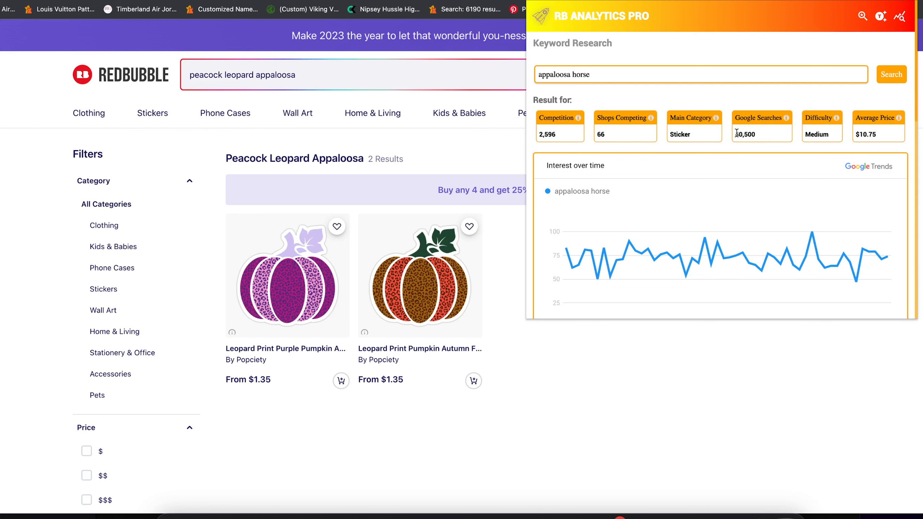
{"action": "left_click_drag", "start_coordinate": [736, 133], "coordinate": [751, 135]}
{"action": "left_click", "coordinate": [744, 135]}
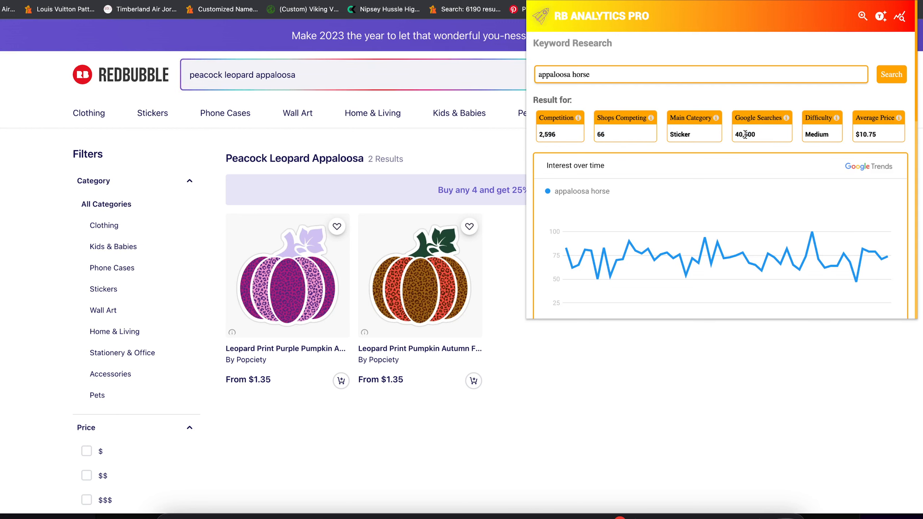
Review the "appaloosa horse" related keywords, interest over time and competing shops against the summary metrics.
{"action": "scroll", "coordinate": [683, 139], "scroll_direction": "down", "scroll_amount": 10}
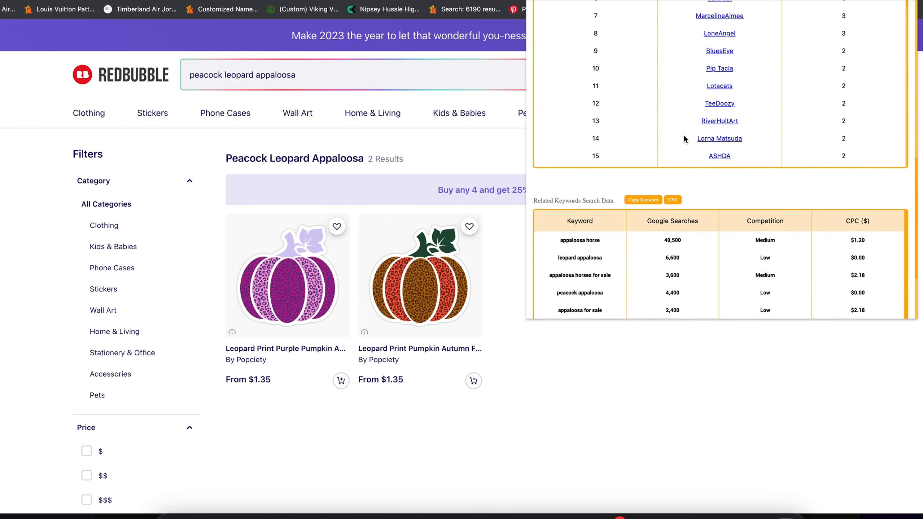
{"action": "scroll", "coordinate": [824, 189], "scroll_direction": "up", "scroll_amount": 7}
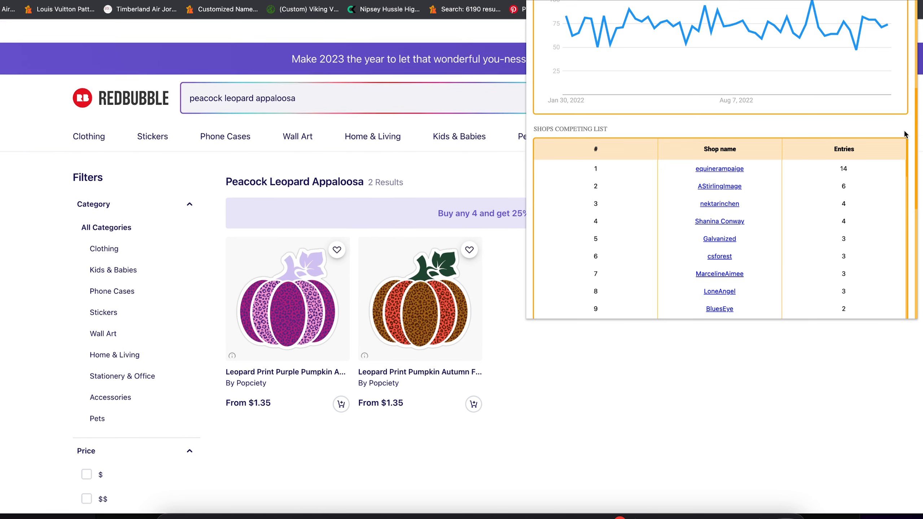
{"action": "scroll", "coordinate": [904, 134], "scroll_direction": "up", "scroll_amount": 10}
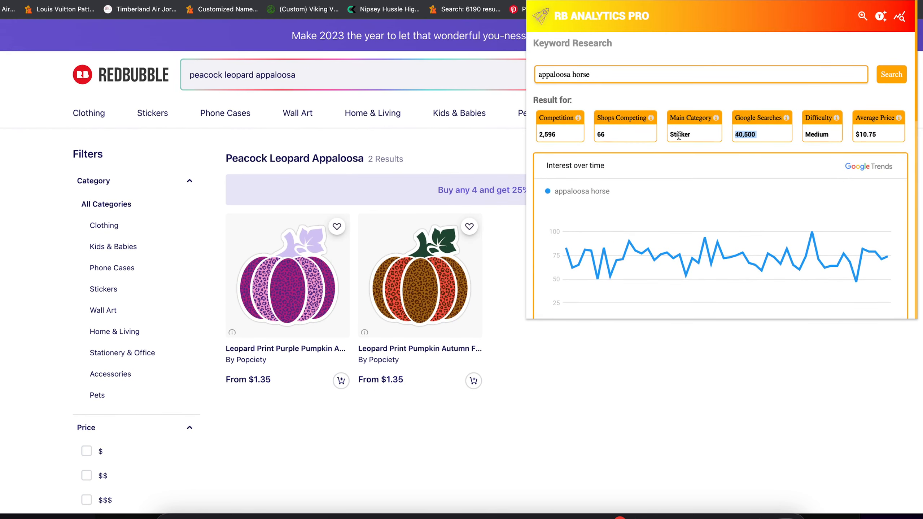
{"action": "scroll", "coordinate": [692, 181], "scroll_direction": "down", "scroll_amount": 3}
{"action": "scroll", "coordinate": [688, 183], "scroll_direction": "down", "scroll_amount": 3}
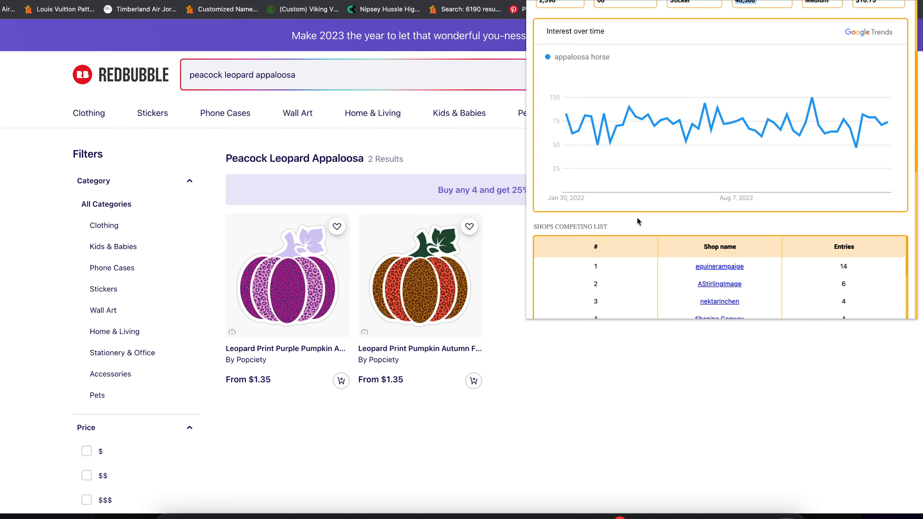
{"action": "scroll", "coordinate": [597, 214], "scroll_direction": "down", "scroll_amount": 2}
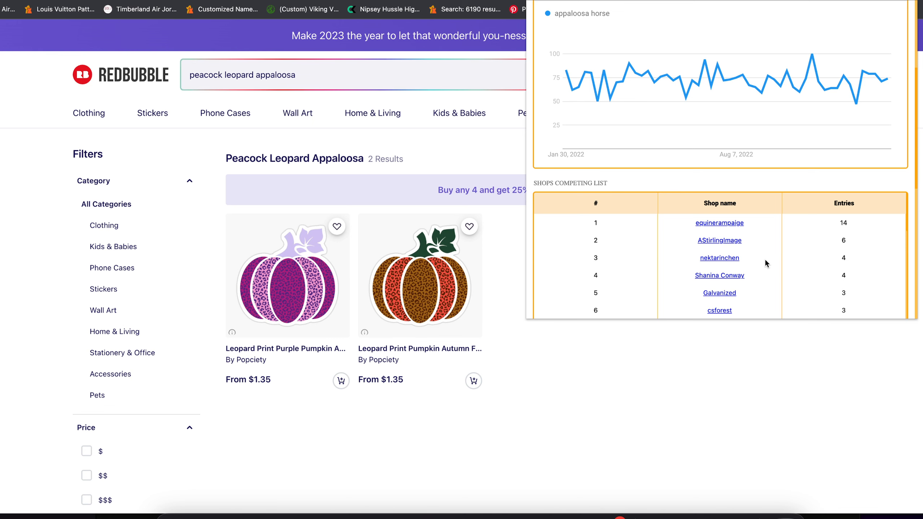
{"action": "scroll", "coordinate": [712, 179], "scroll_direction": "up", "scroll_amount": 5}
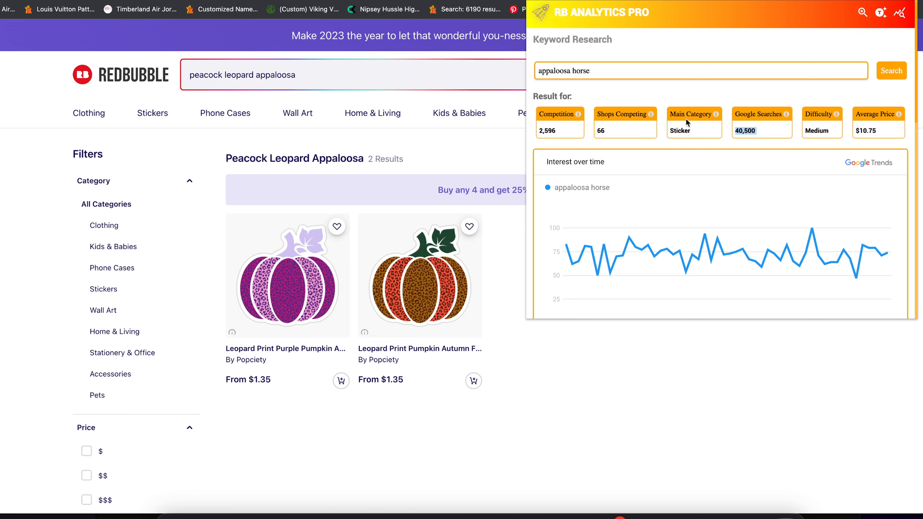
{"action": "left_click", "coordinate": [550, 133]}
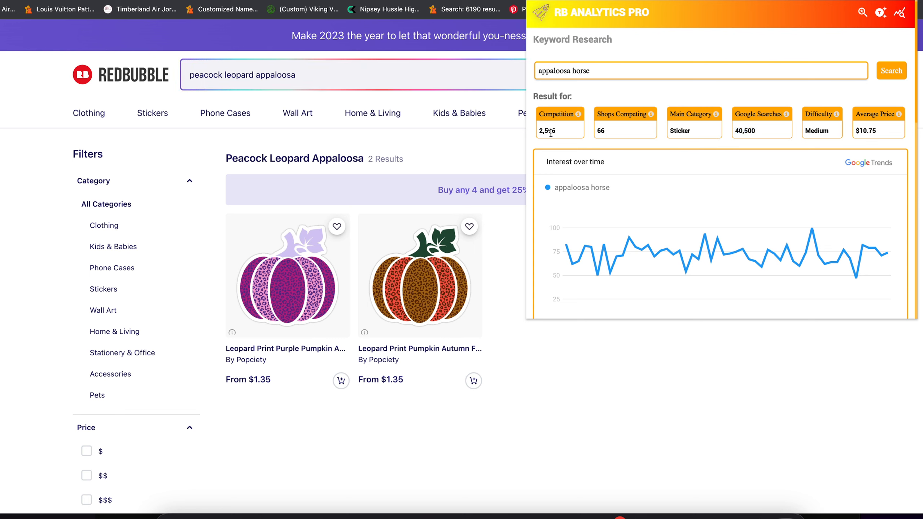